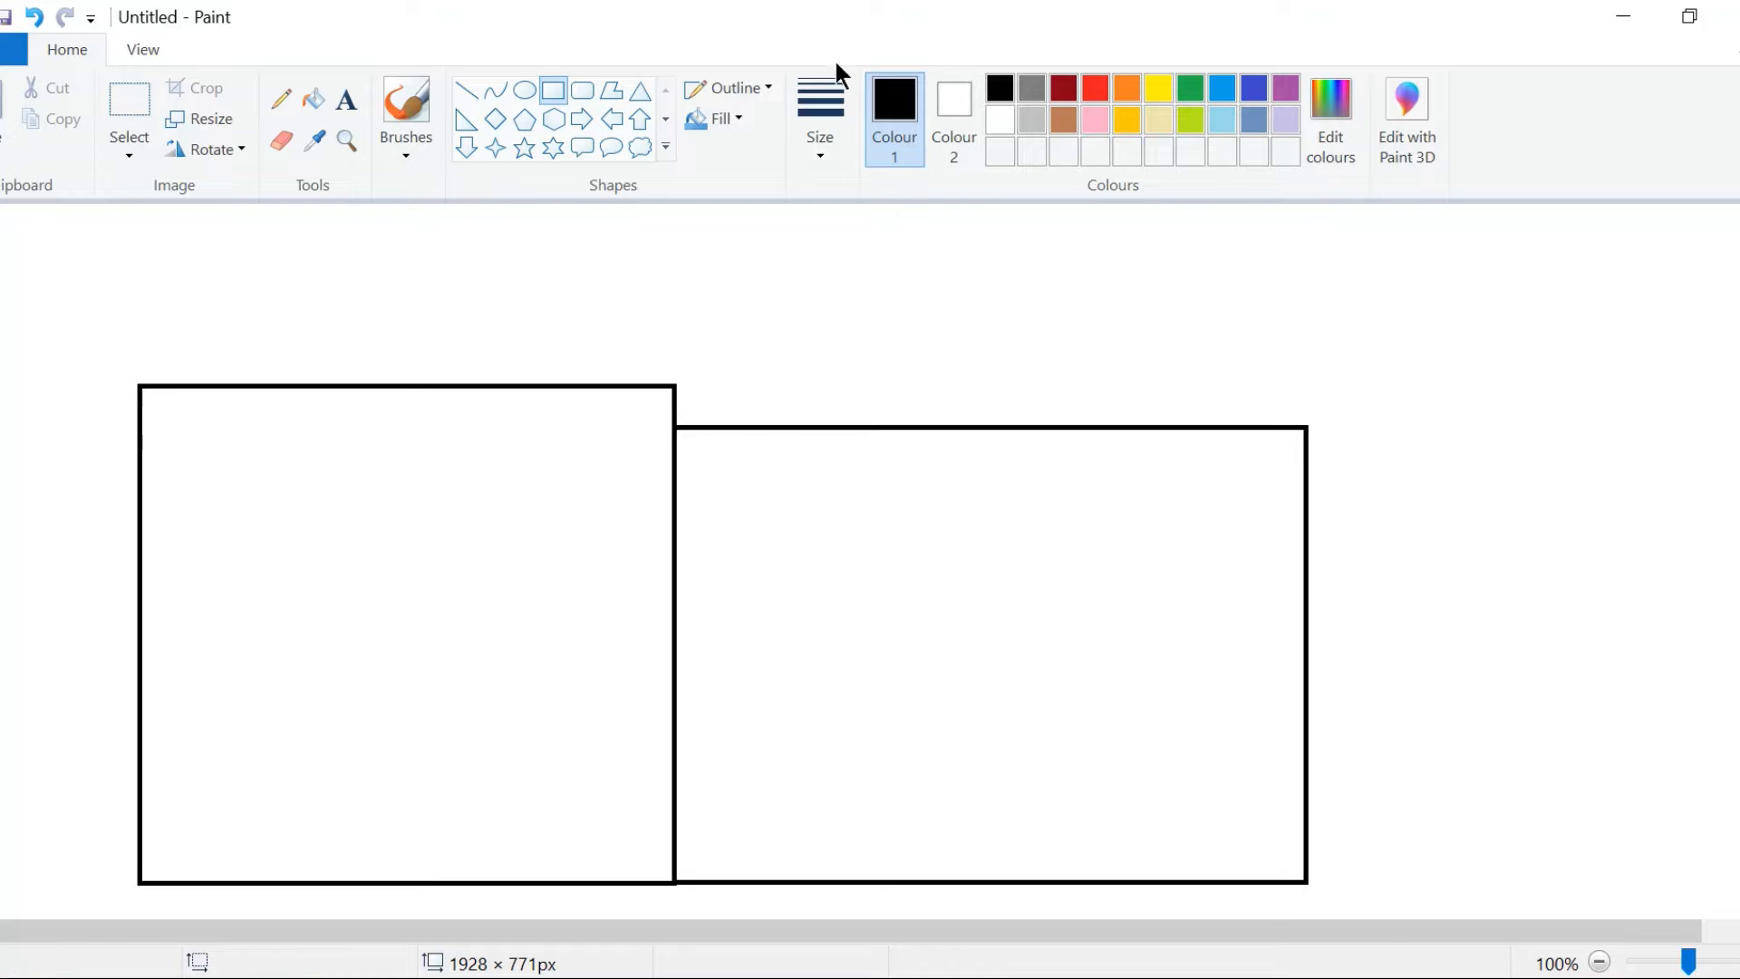
# Draw a double-line gable roof over the taller wall block, with parallel sloping lines meeting at an inner and outer peak
pyautogui.click(466, 90)
pyautogui.moveTo(87, 400); pyautogui.dragTo(415, 254)
pyautogui.moveTo(713, 407)
pyautogui.mouseDown()
pyautogui.moveTo(419, 256)
pyautogui.moveTo(128, 323)
pyautogui.moveTo(80, 381)
pyautogui.mouseUp()
pyautogui.click(559, 248)
pyautogui.moveTo(419, 225); pyautogui.dragTo(722, 388)
pyautogui.click(727, 286)
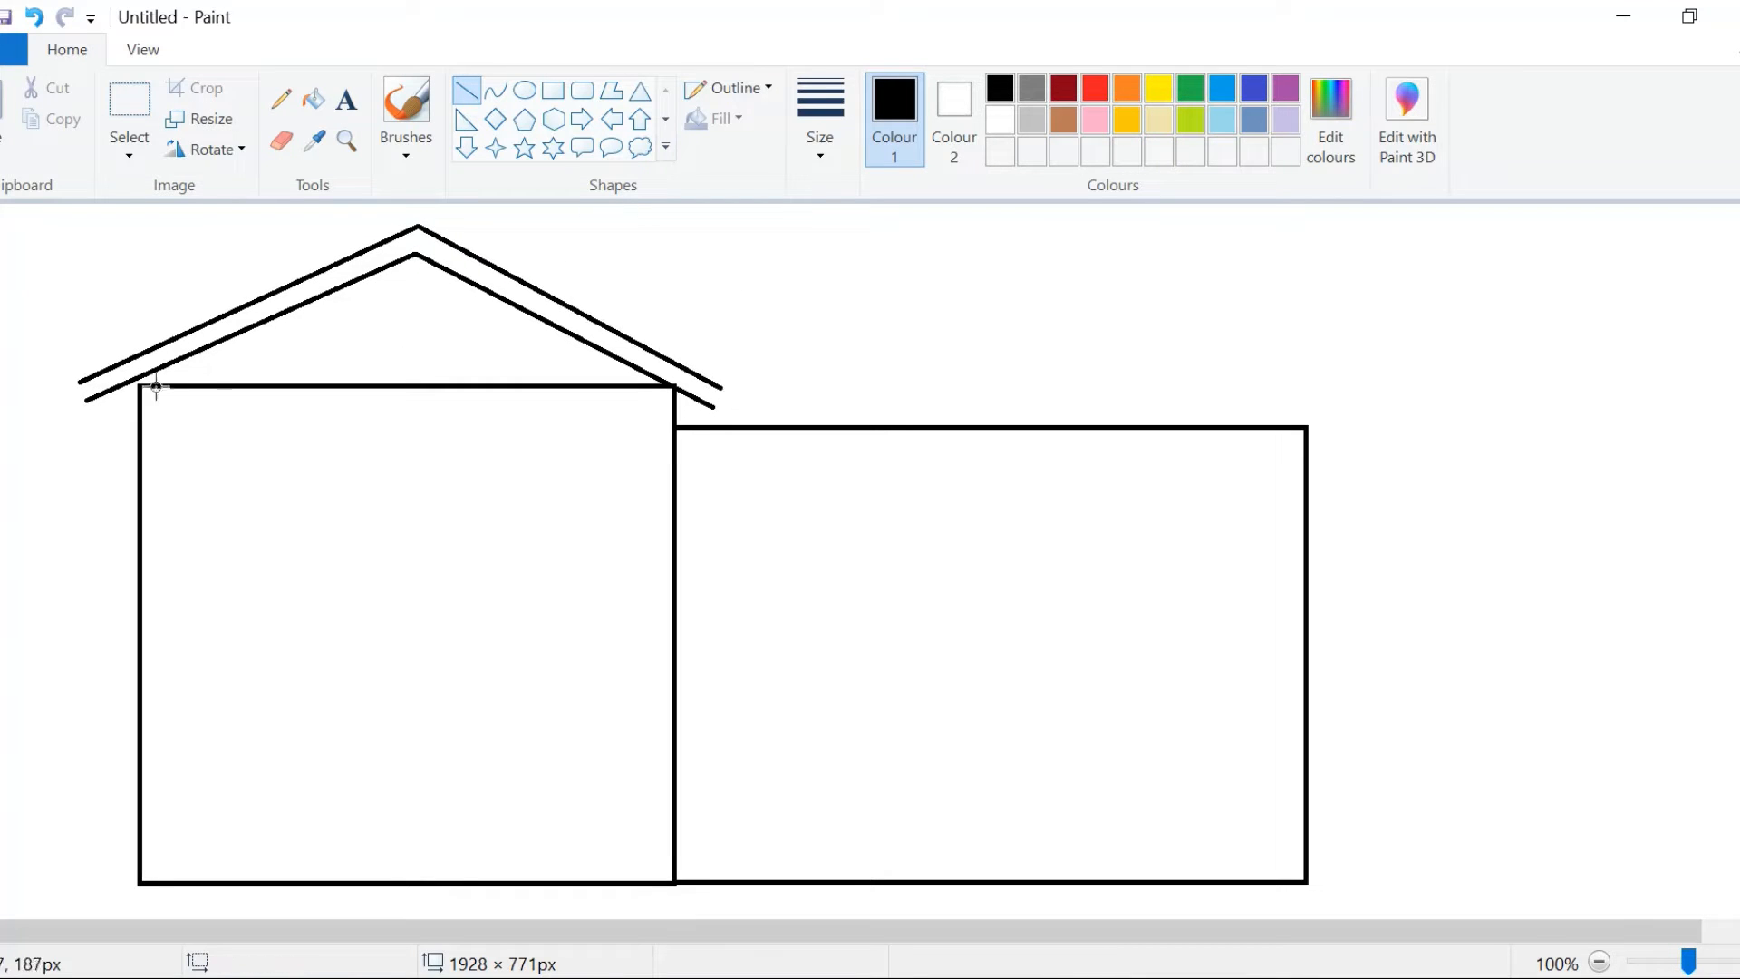
# Close both lower ends of the gable roof with short lines joining the inner and outer slopes
pyautogui.moveTo(81, 381); pyautogui.dragTo(87, 402)
pyautogui.click(712, 264)
pyautogui.moveTo(723, 388); pyautogui.dragTo(716, 407)
pyautogui.click(742, 297)
# Draw the side wing's roof with a horizontal ridge running from the gable and a slope descending beyond the outer wall
pyautogui.moveTo(475, 255)
pyautogui.mouseDown()
pyautogui.moveTo(1237, 255)
pyautogui.moveTo(1170, 253)
pyautogui.moveTo(1368, 408)
pyautogui.moveTo(1402, 398)
pyautogui.mouseUp()
pyautogui.click(868, 216)
pyautogui.click(466, 95)
pyautogui.click(1297, 365)
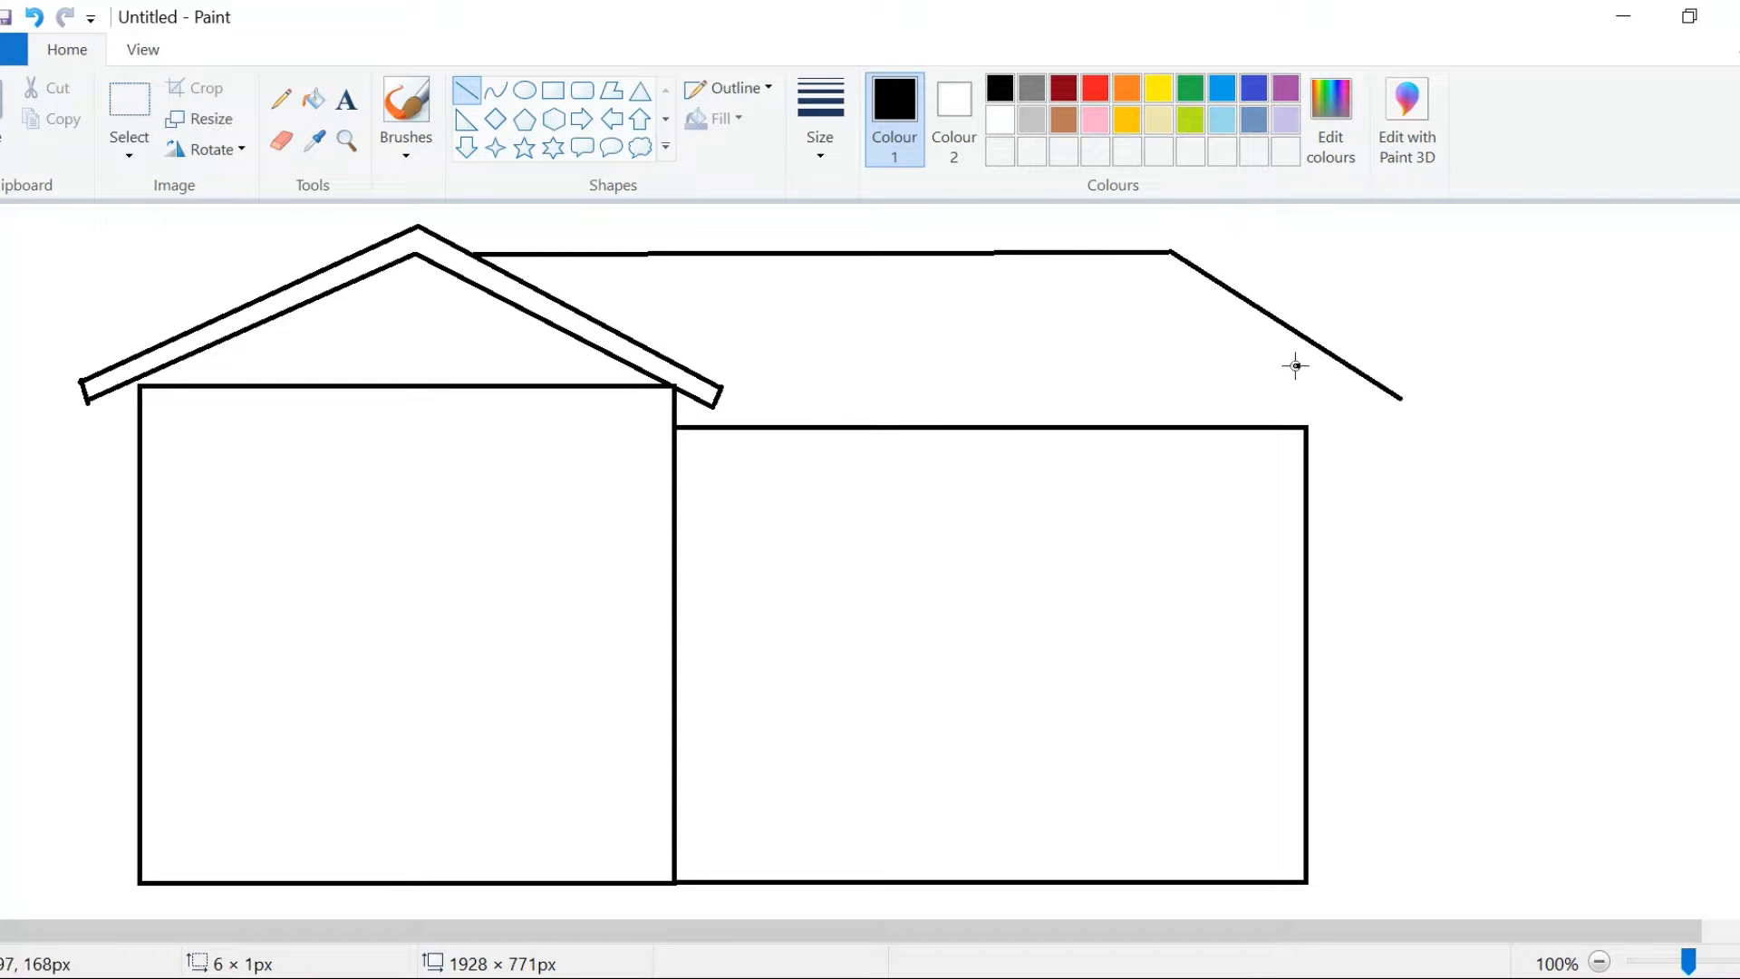
# Extend the wing's eave past its outer wall and redraw the roof slope to meet it, erasing the old slope and stray ends
pyautogui.moveTo(1307, 429); pyautogui.dragTo(1419, 425)
pyautogui.click(1009, 221)
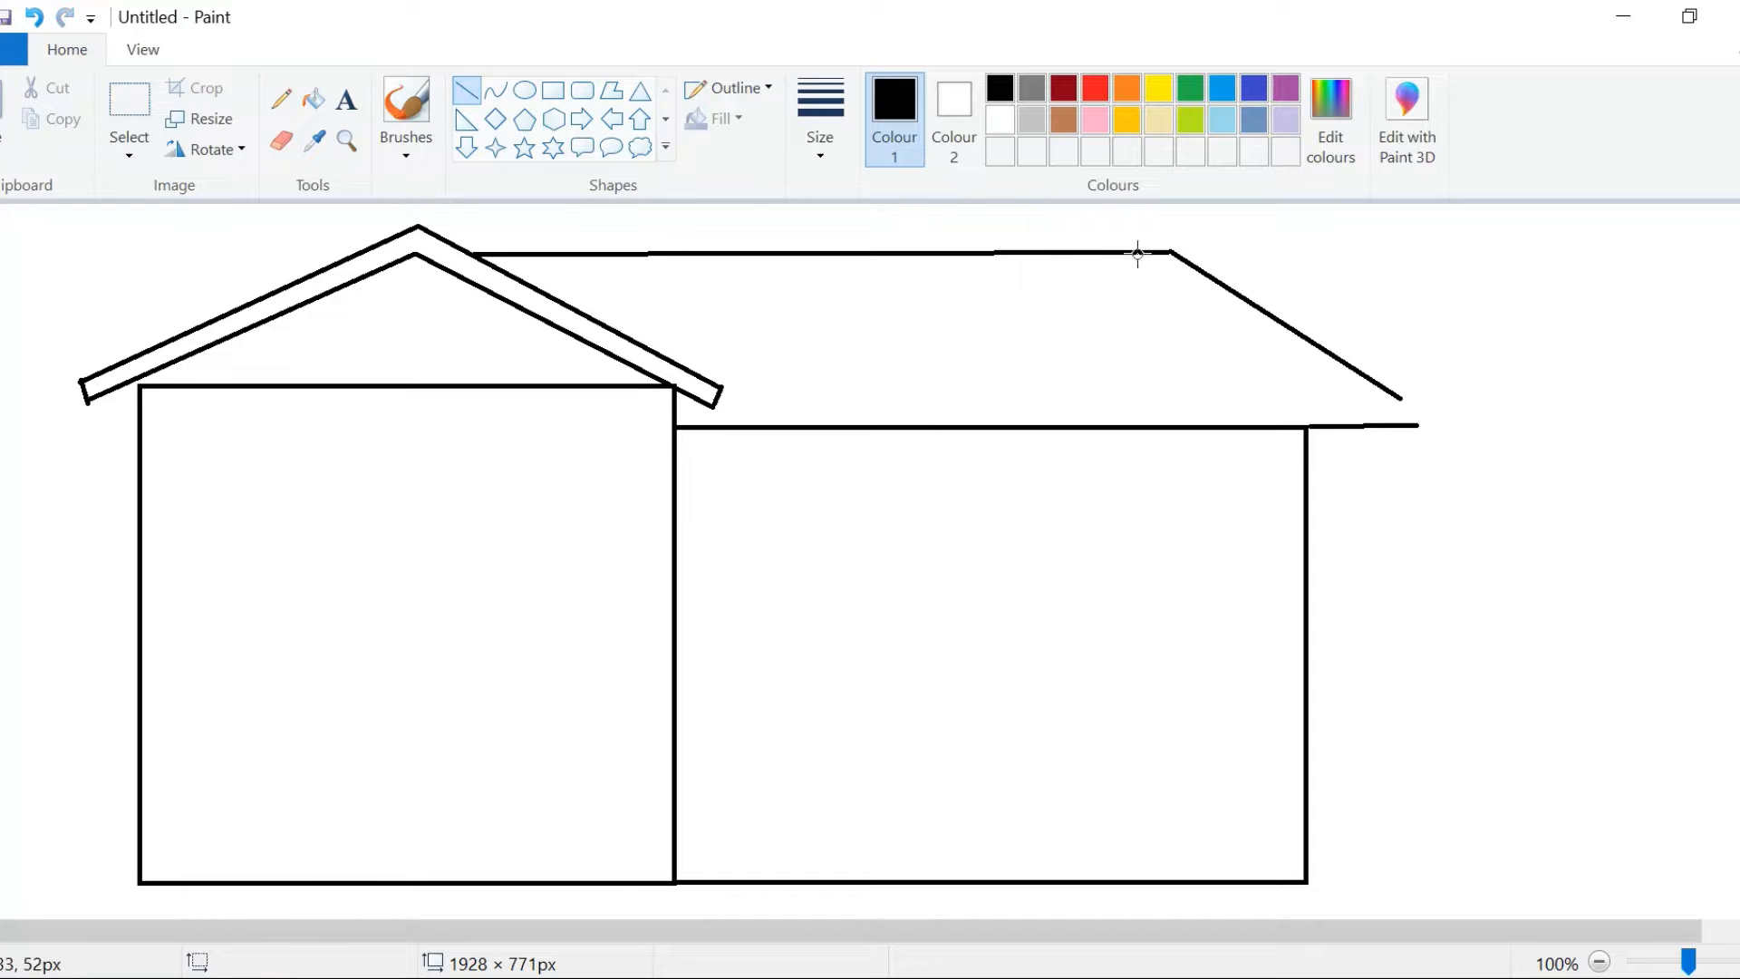
pyautogui.moveTo(1138, 254)
pyautogui.mouseDown()
pyautogui.moveTo(1308, 389)
pyautogui.moveTo(1400, 424)
pyautogui.moveTo(1372, 377)
pyautogui.moveTo(1160, 253)
pyautogui.mouseUp()
pyautogui.click(281, 141)
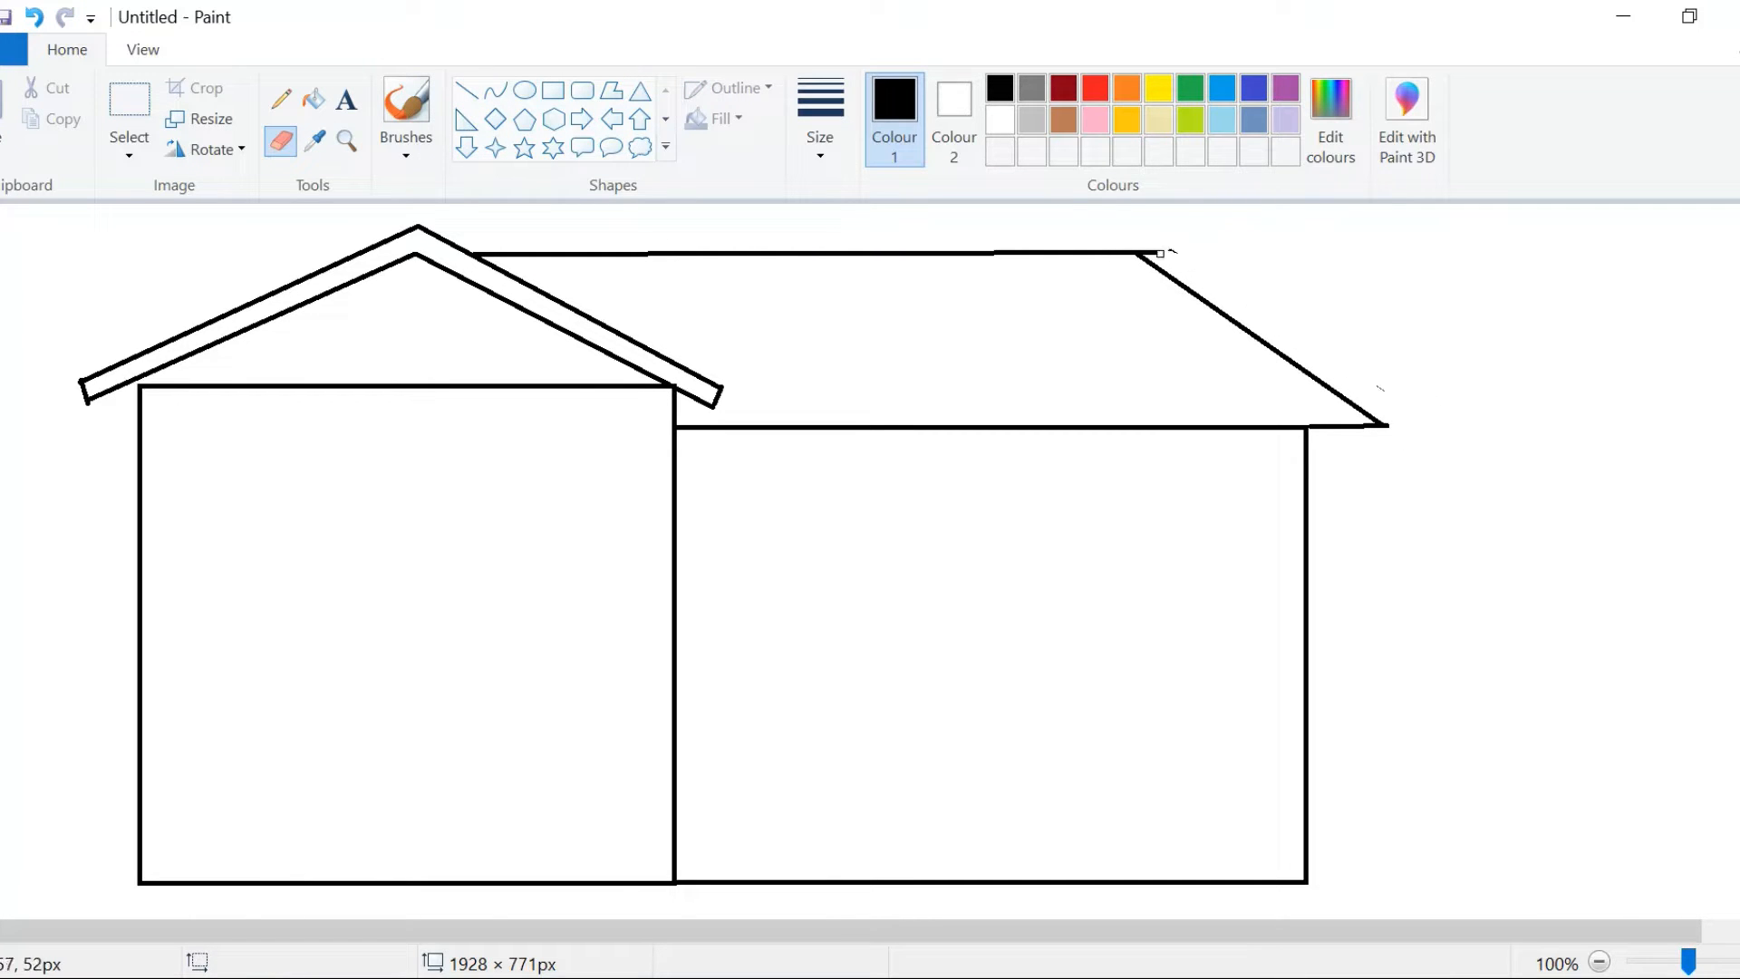
# Draw a narrow rectangular porch post about 29 px wide from the overhanging eave down to ground level
pyautogui.click(553, 90)
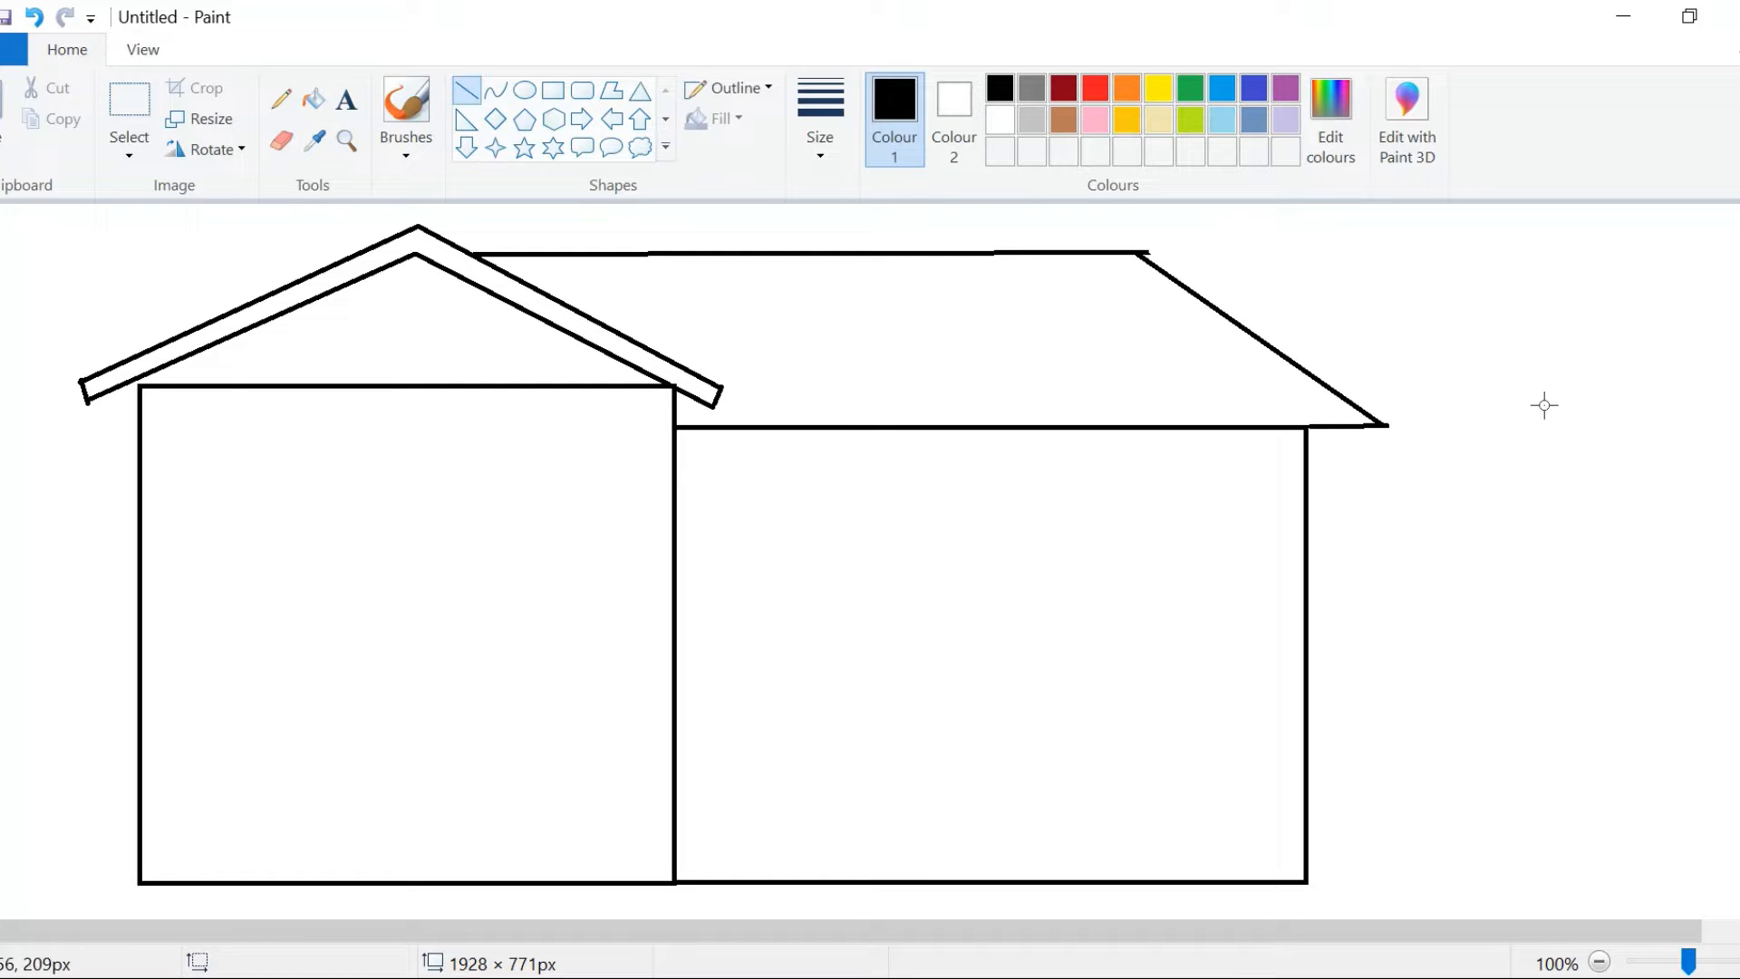
pyautogui.moveTo(1354, 428); pyautogui.dragTo(1381, 884)
pyautogui.moveTo(1368, 701); pyautogui.dragTo(1368, 695)
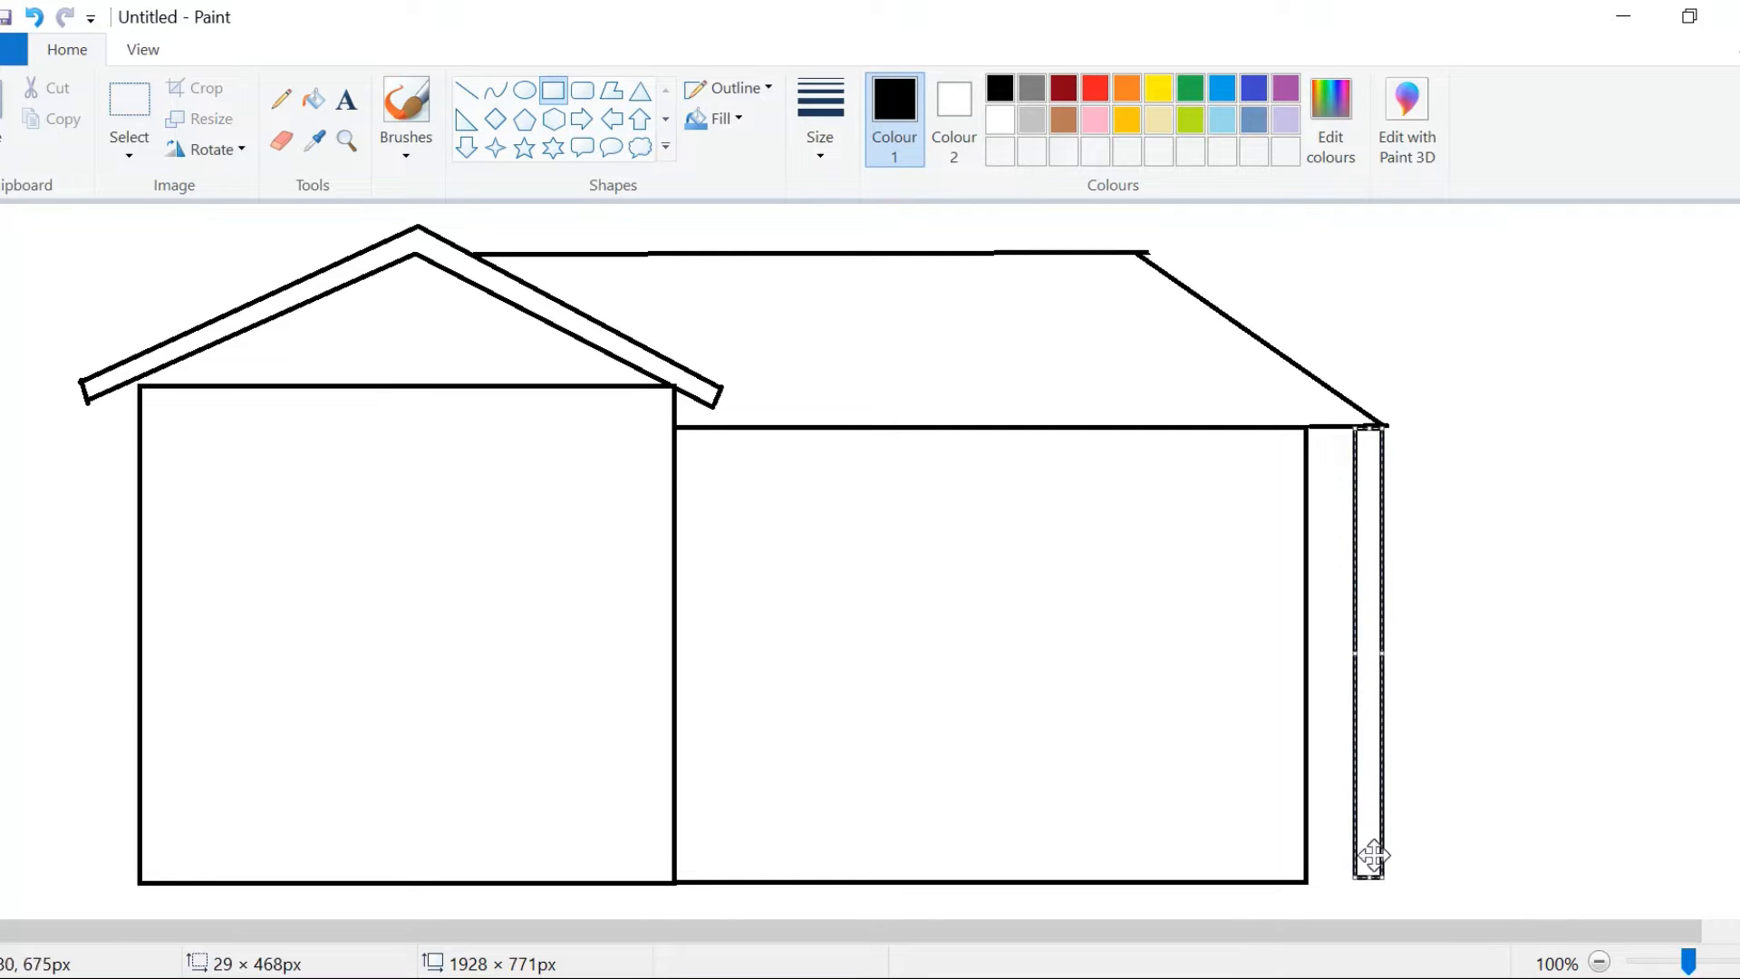
pyautogui.moveTo(1382, 881); pyautogui.dragTo(1381, 884)
pyautogui.click(1581, 516)
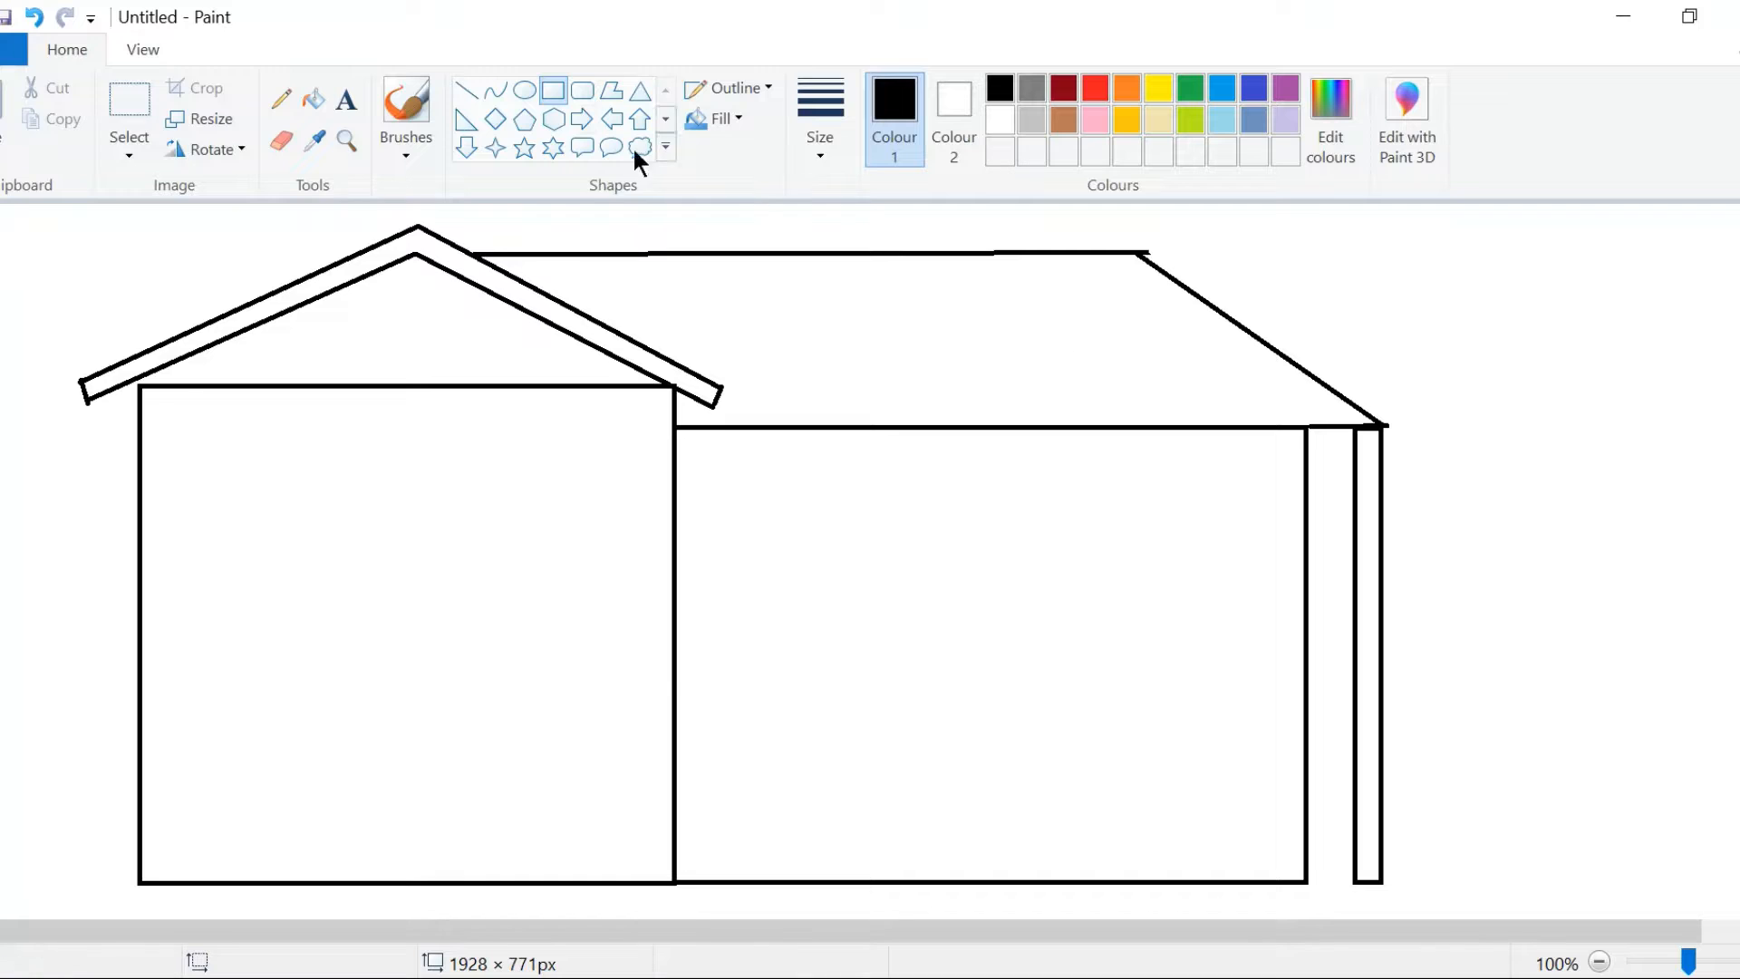
# Draw a thin horizontal handrail rectangle across the side wing and a wide porch base rectangle reaching the post's outer edge
pyautogui.moveTo(677, 670); pyautogui.dragTo(1308, 697)
pyautogui.click(1484, 542)
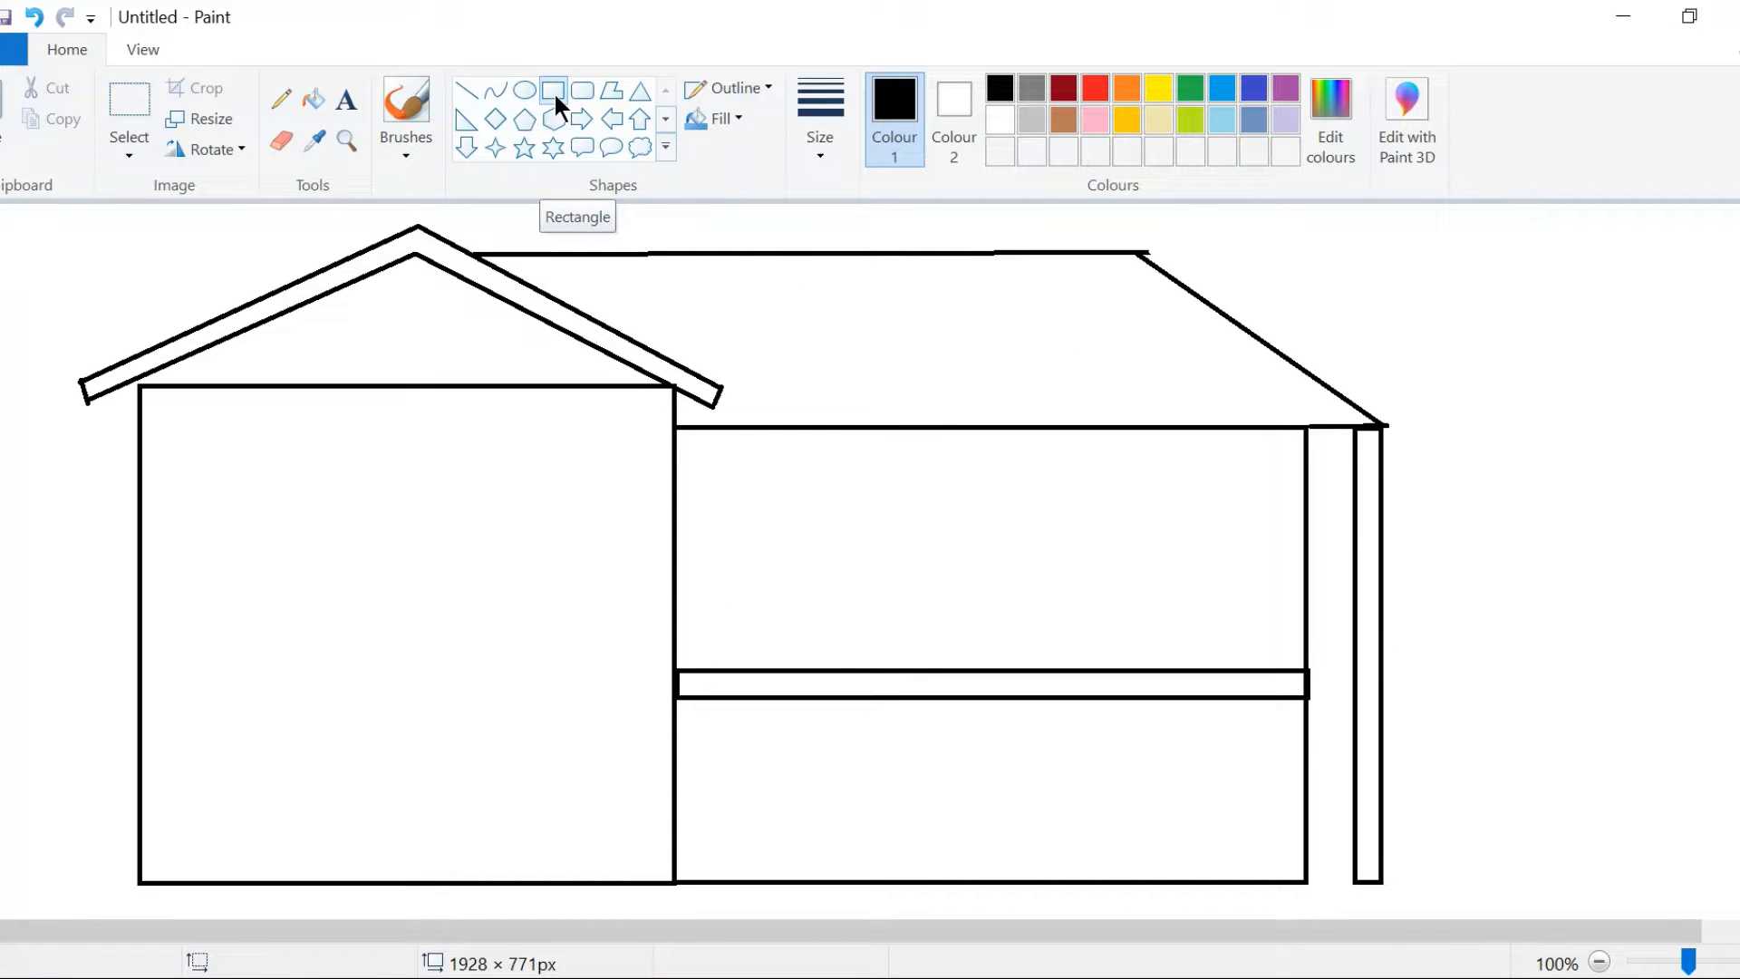
pyautogui.moveTo(678, 793); pyautogui.dragTo(1382, 883)
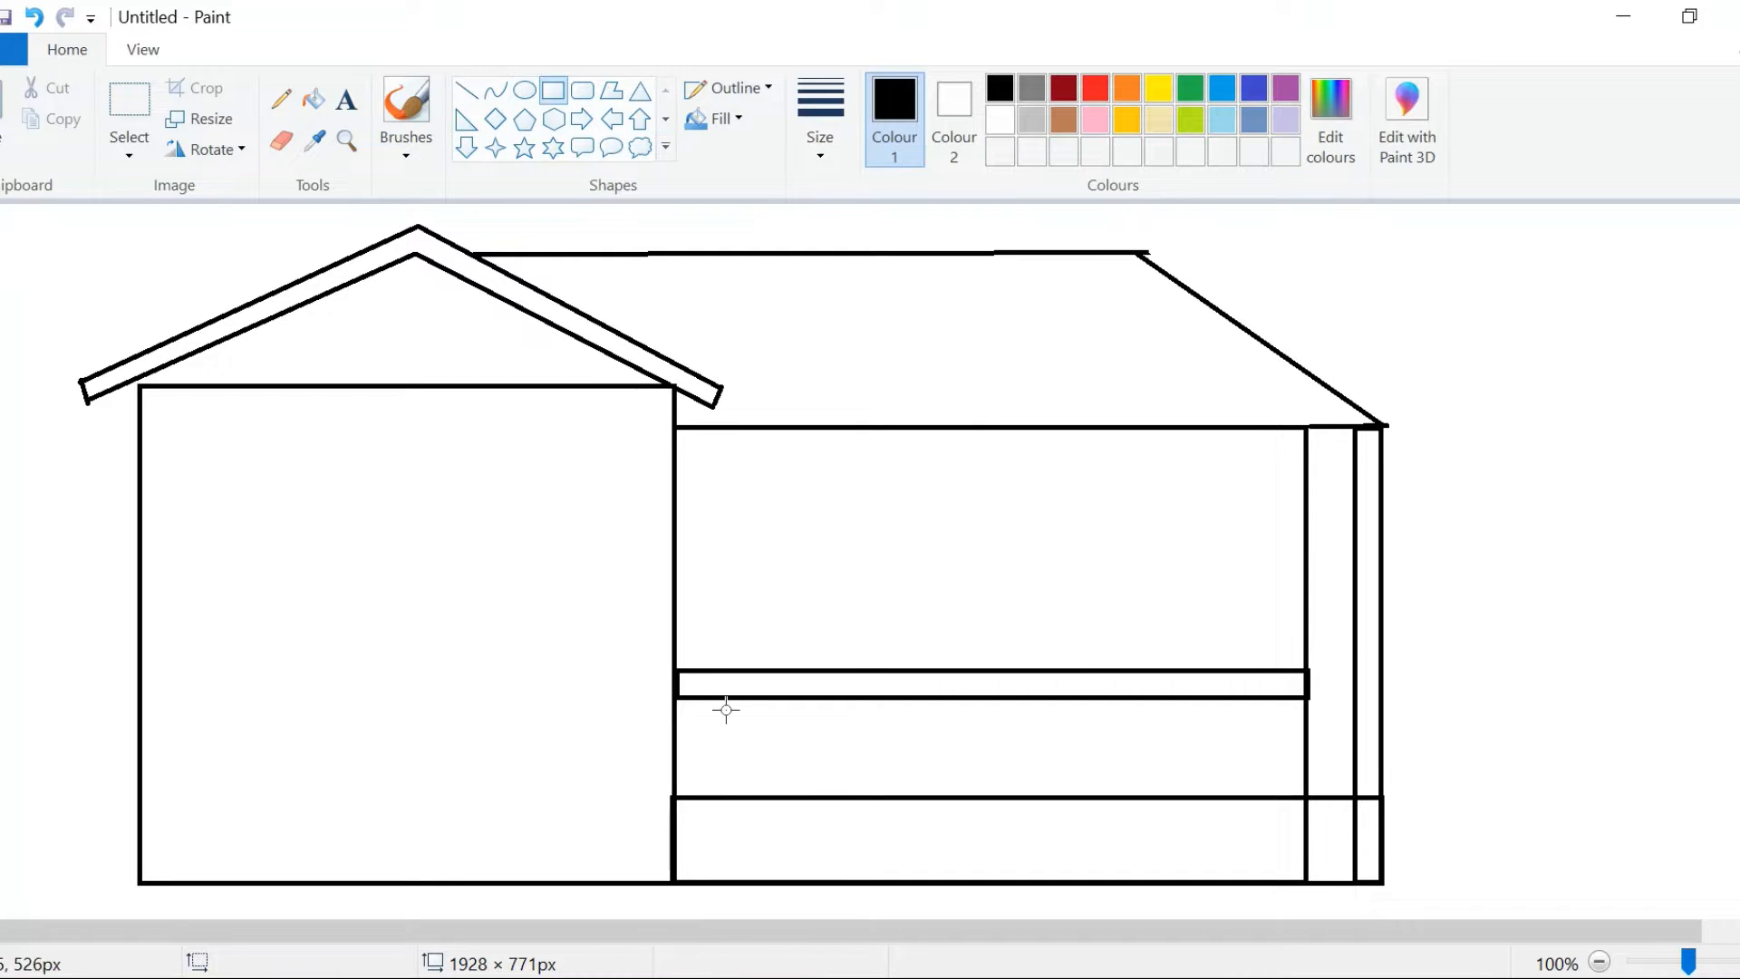
# Draw seven evenly spaced narrow balusters, each about 15 × 100 px, between the handrail and the porch base
pyautogui.moveTo(713, 699); pyautogui.dragTo(726, 800)
pyautogui.moveTo(803, 700); pyautogui.dragTo(814, 794)
pyautogui.moveTo(896, 700); pyautogui.dragTo(909, 796)
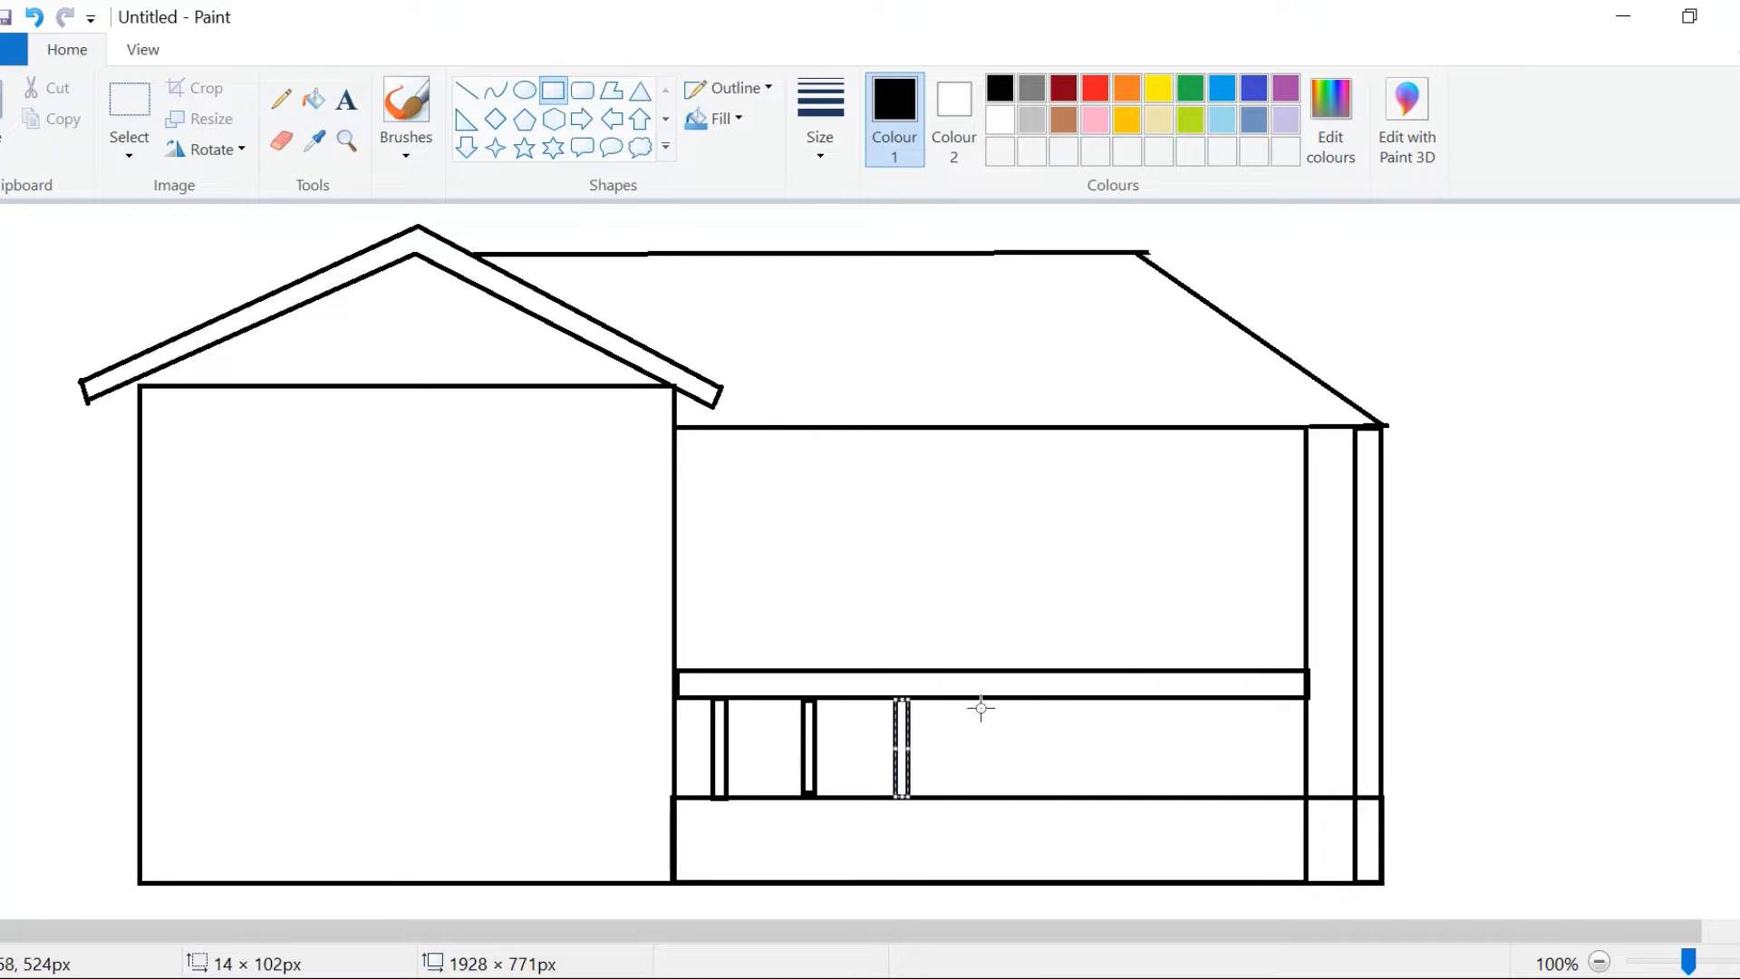
pyautogui.moveTo(981, 700); pyautogui.dragTo(995, 794)
pyautogui.moveTo(1066, 701); pyautogui.dragTo(1079, 794)
pyautogui.moveTo(1153, 700); pyautogui.dragTo(1167, 790)
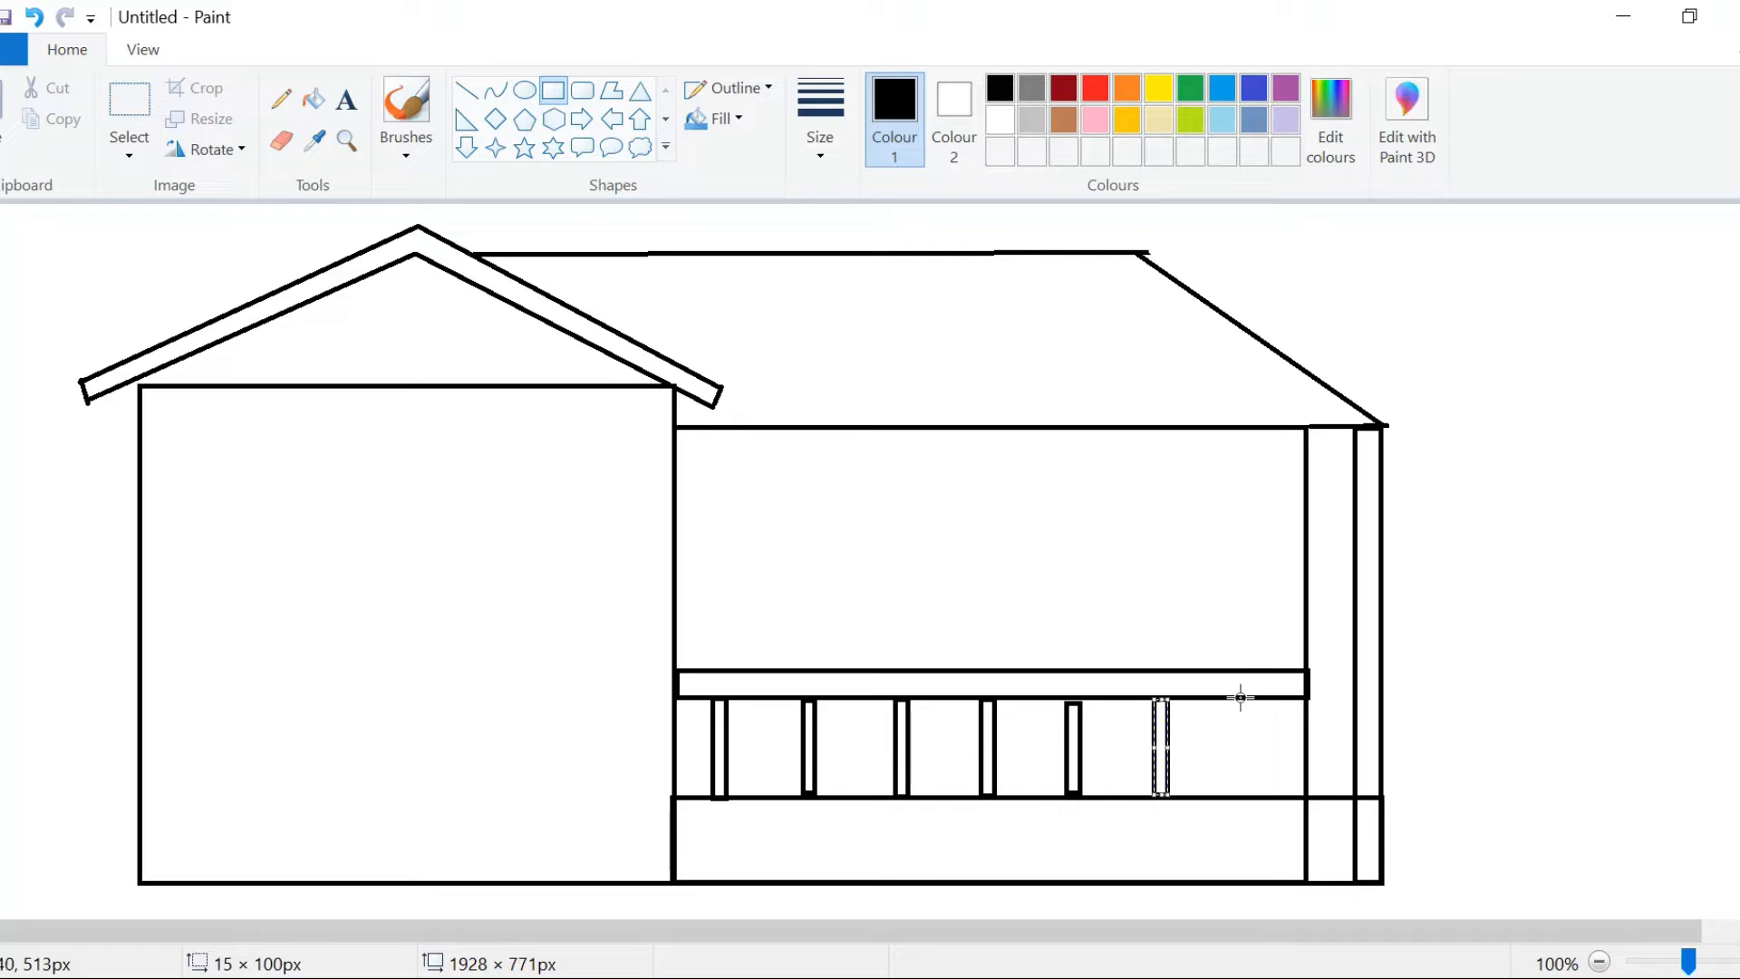
pyautogui.moveTo(1241, 697); pyautogui.dragTo(1256, 794)
pyautogui.click(1473, 580)
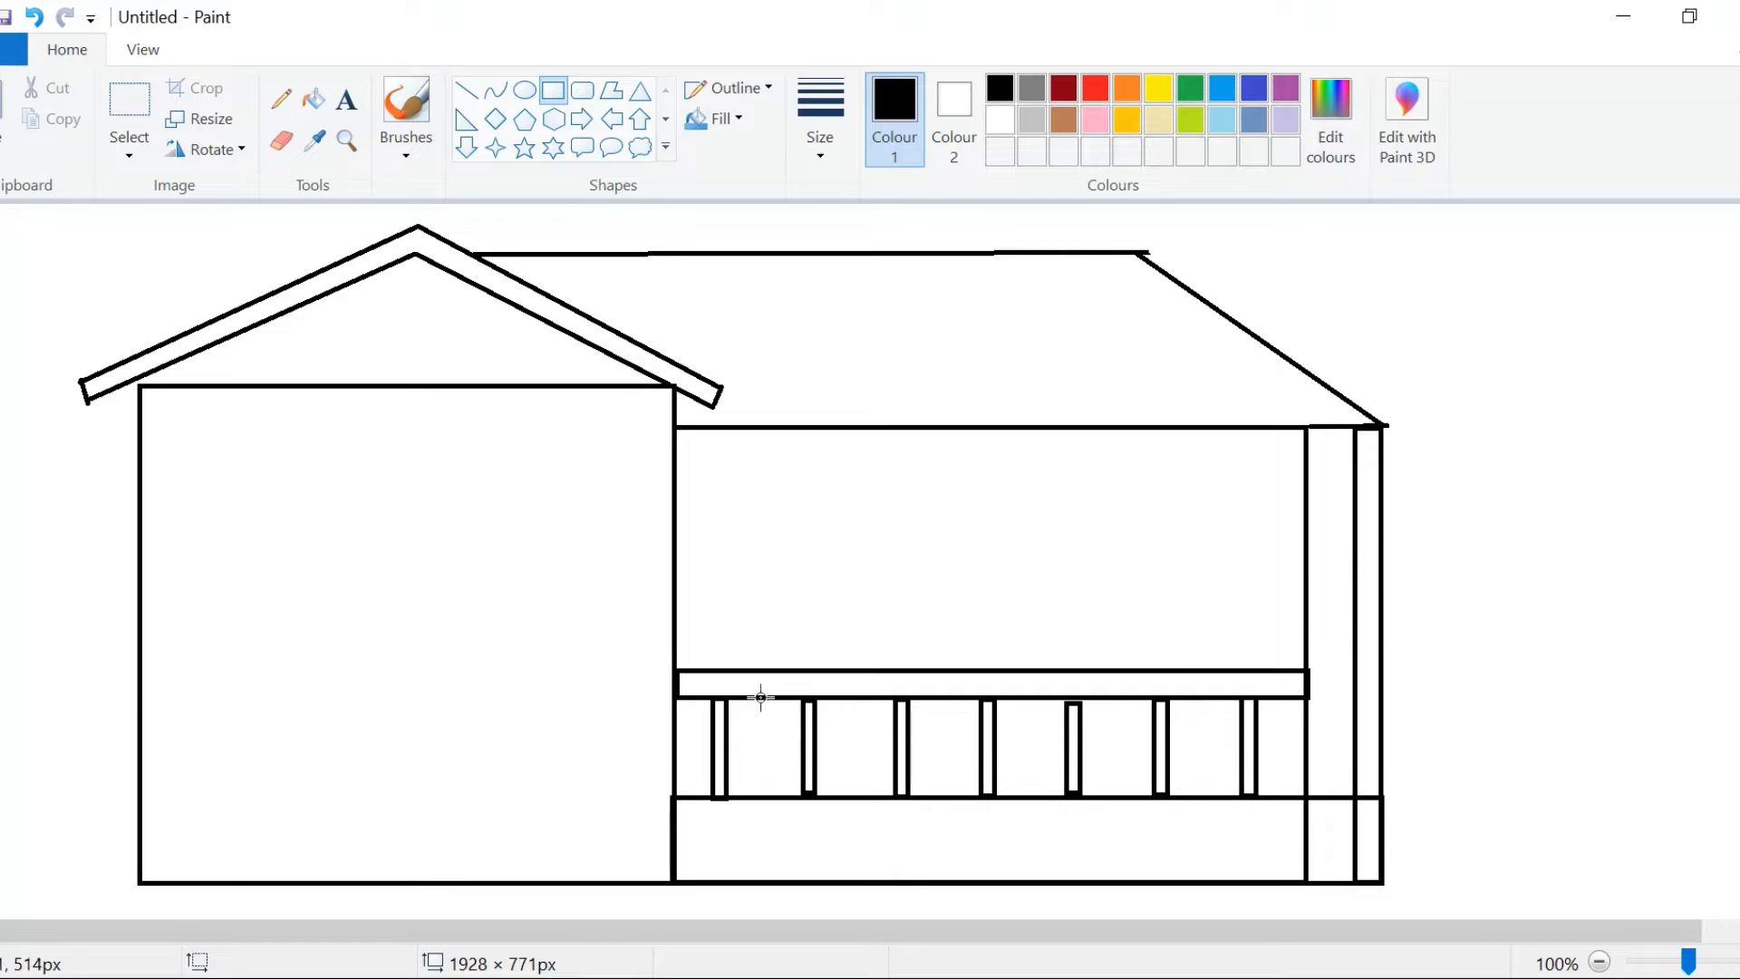
# Add six more narrow balusters of about the same size in the gaps between the existing ones
pyautogui.moveTo(758, 697); pyautogui.dragTo(772, 794)
pyautogui.moveTo(847, 697)
pyautogui.mouseDown()
pyautogui.moveTo(864, 794)
pyautogui.moveTo(872, 749)
pyautogui.mouseUp()
pyautogui.moveTo(931, 699); pyautogui.dragTo(944, 795)
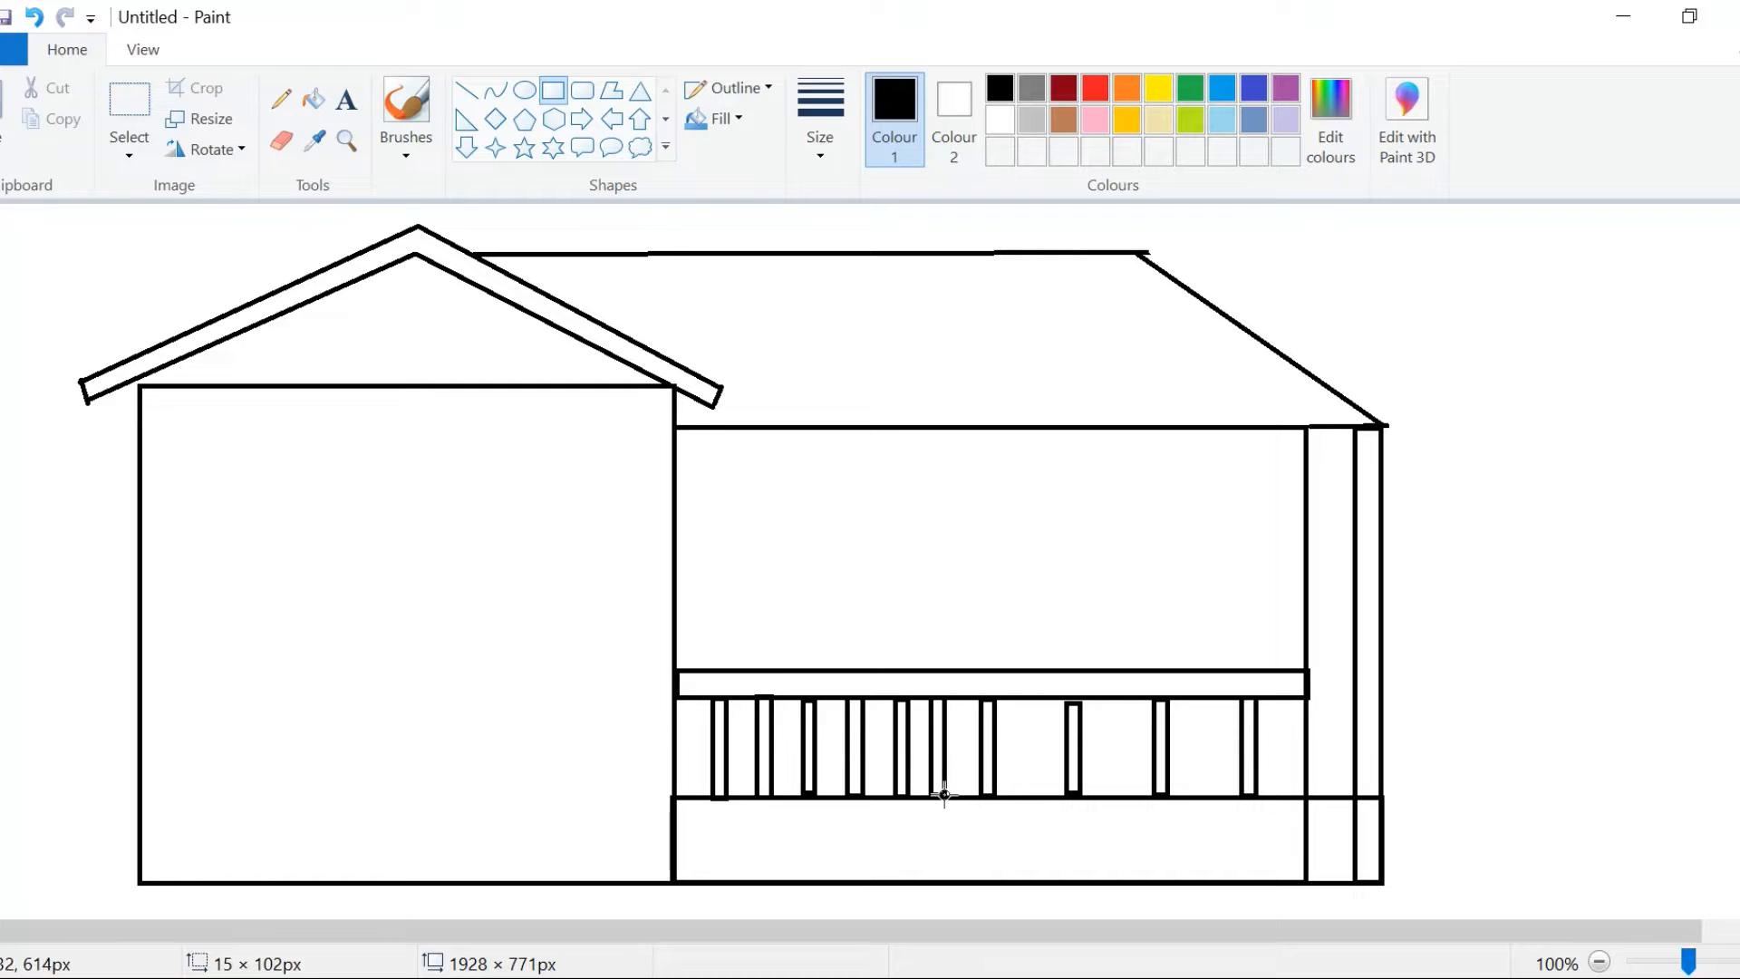
pyautogui.moveTo(1019, 699); pyautogui.dragTo(1032, 789)
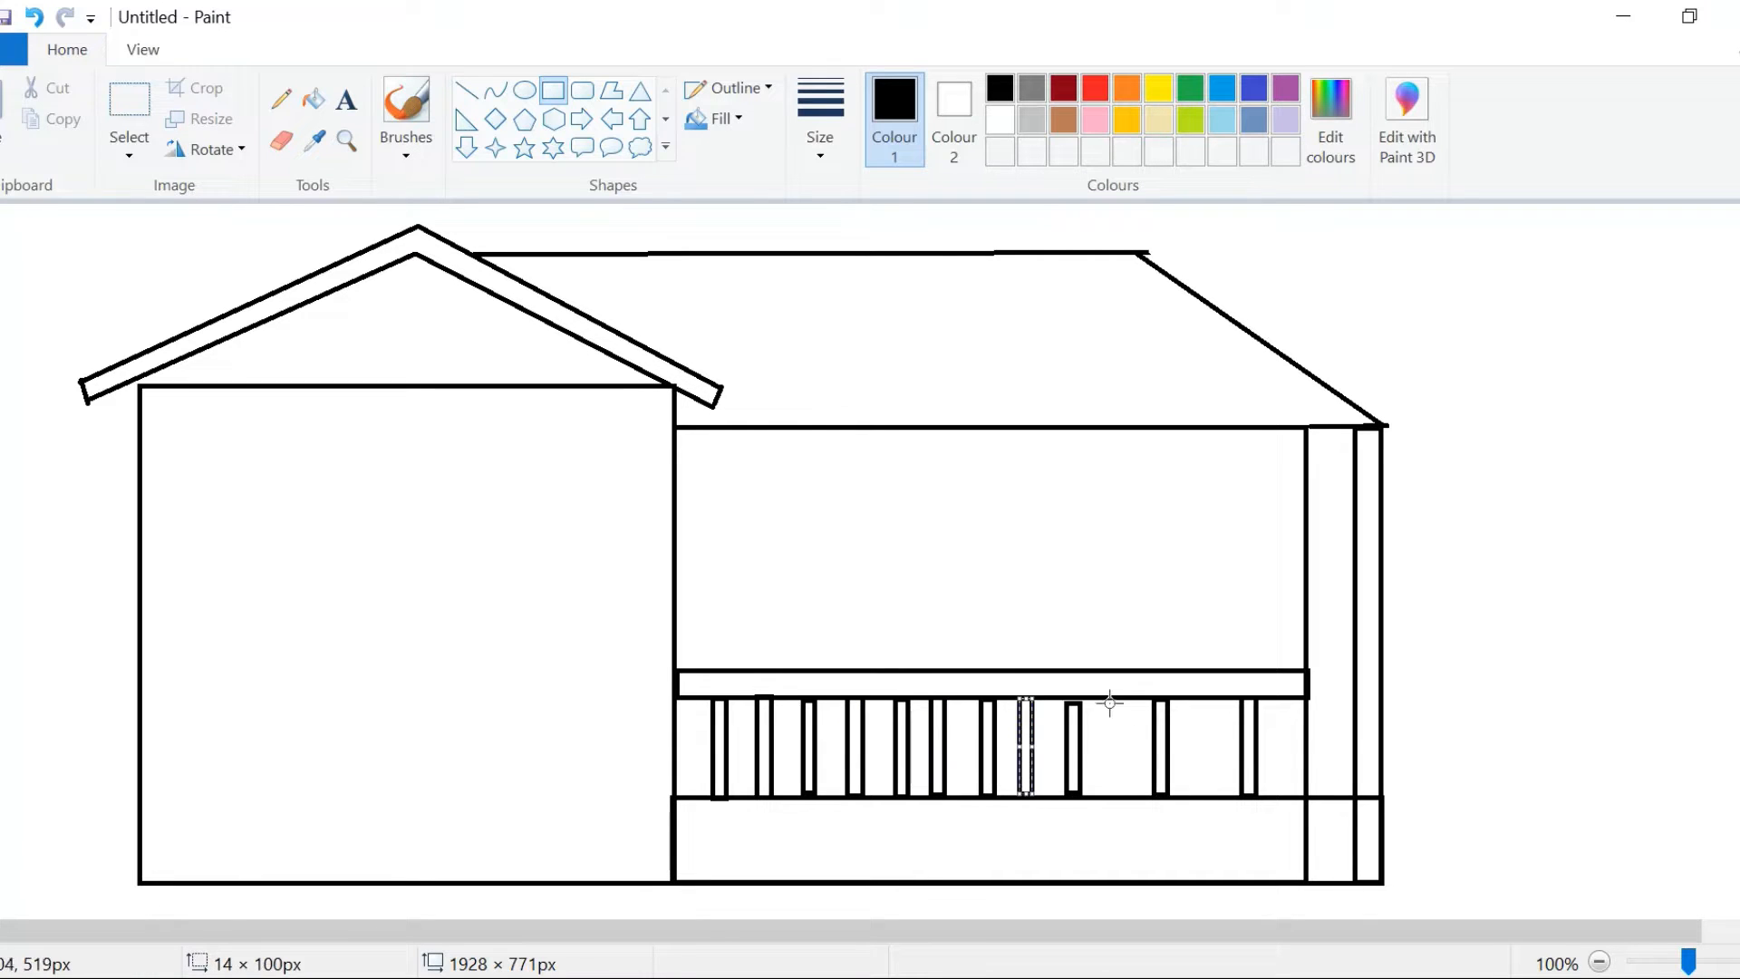
pyautogui.moveTo(1109, 703); pyautogui.dragTo(1122, 793)
pyautogui.moveTo(1201, 703); pyautogui.dragTo(1217, 797)
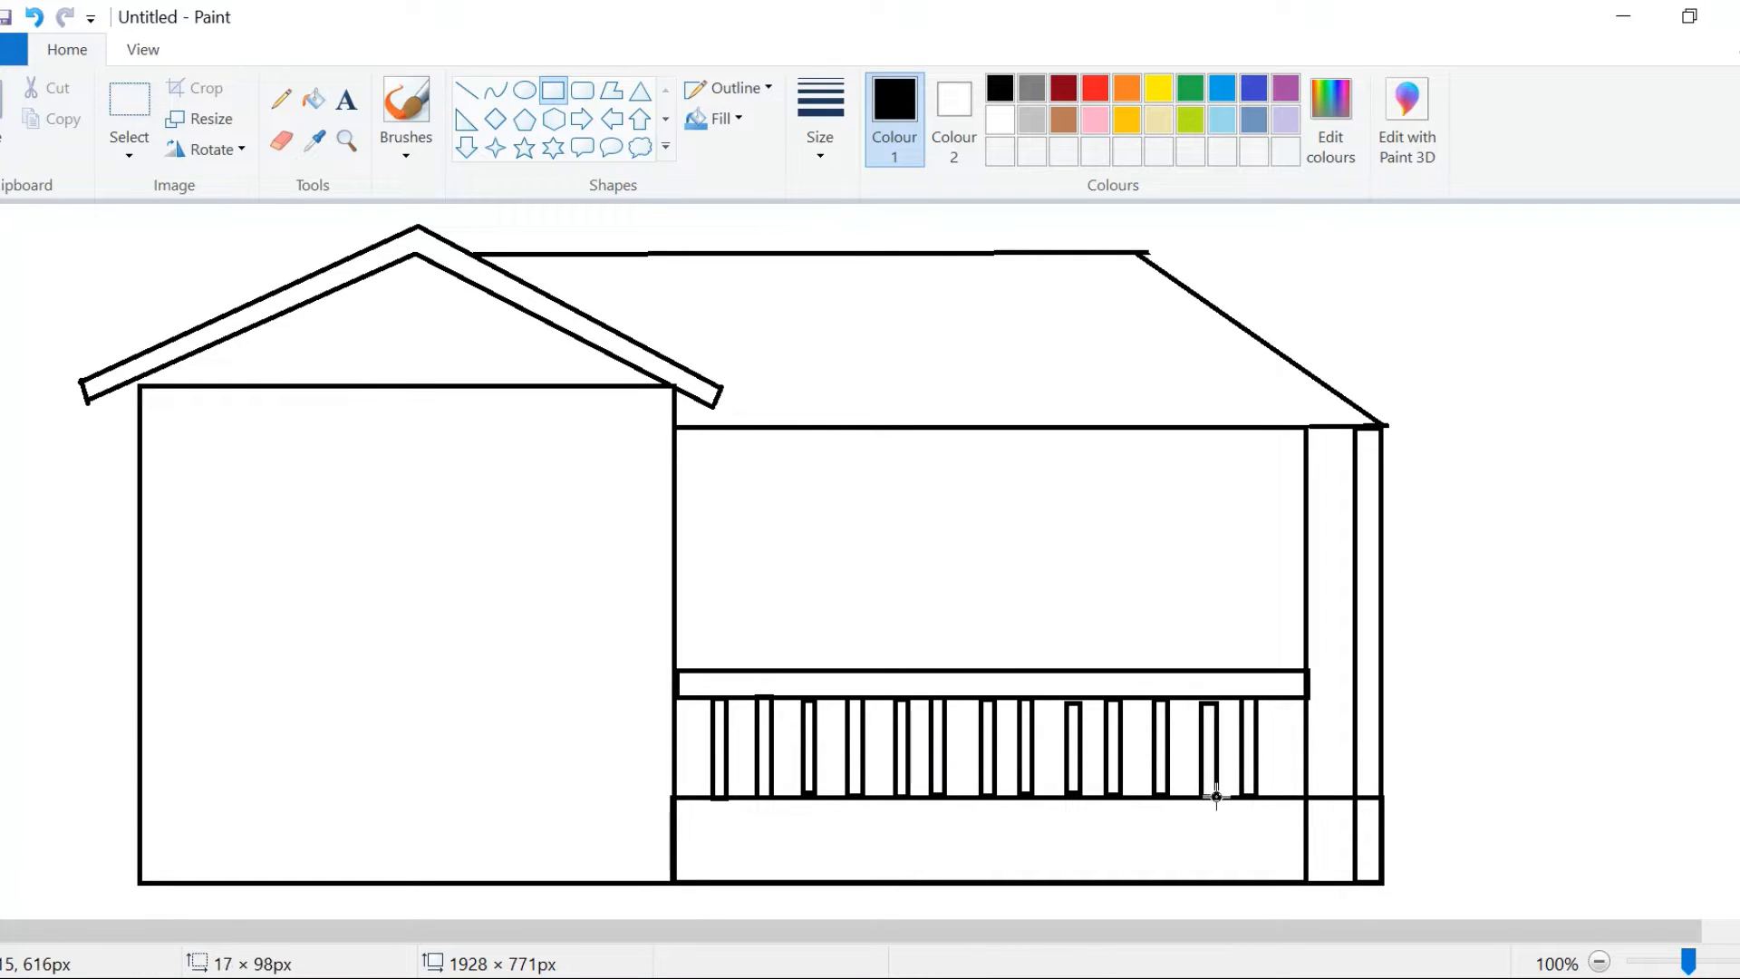
pyautogui.click(1557, 573)
# Draw a rounded-rectangle door about 147 × 301 px on the side wing, reaching down to the porch base
pyautogui.click(582, 90)
pyautogui.moveTo(787, 505); pyautogui.dragTo(928, 796)
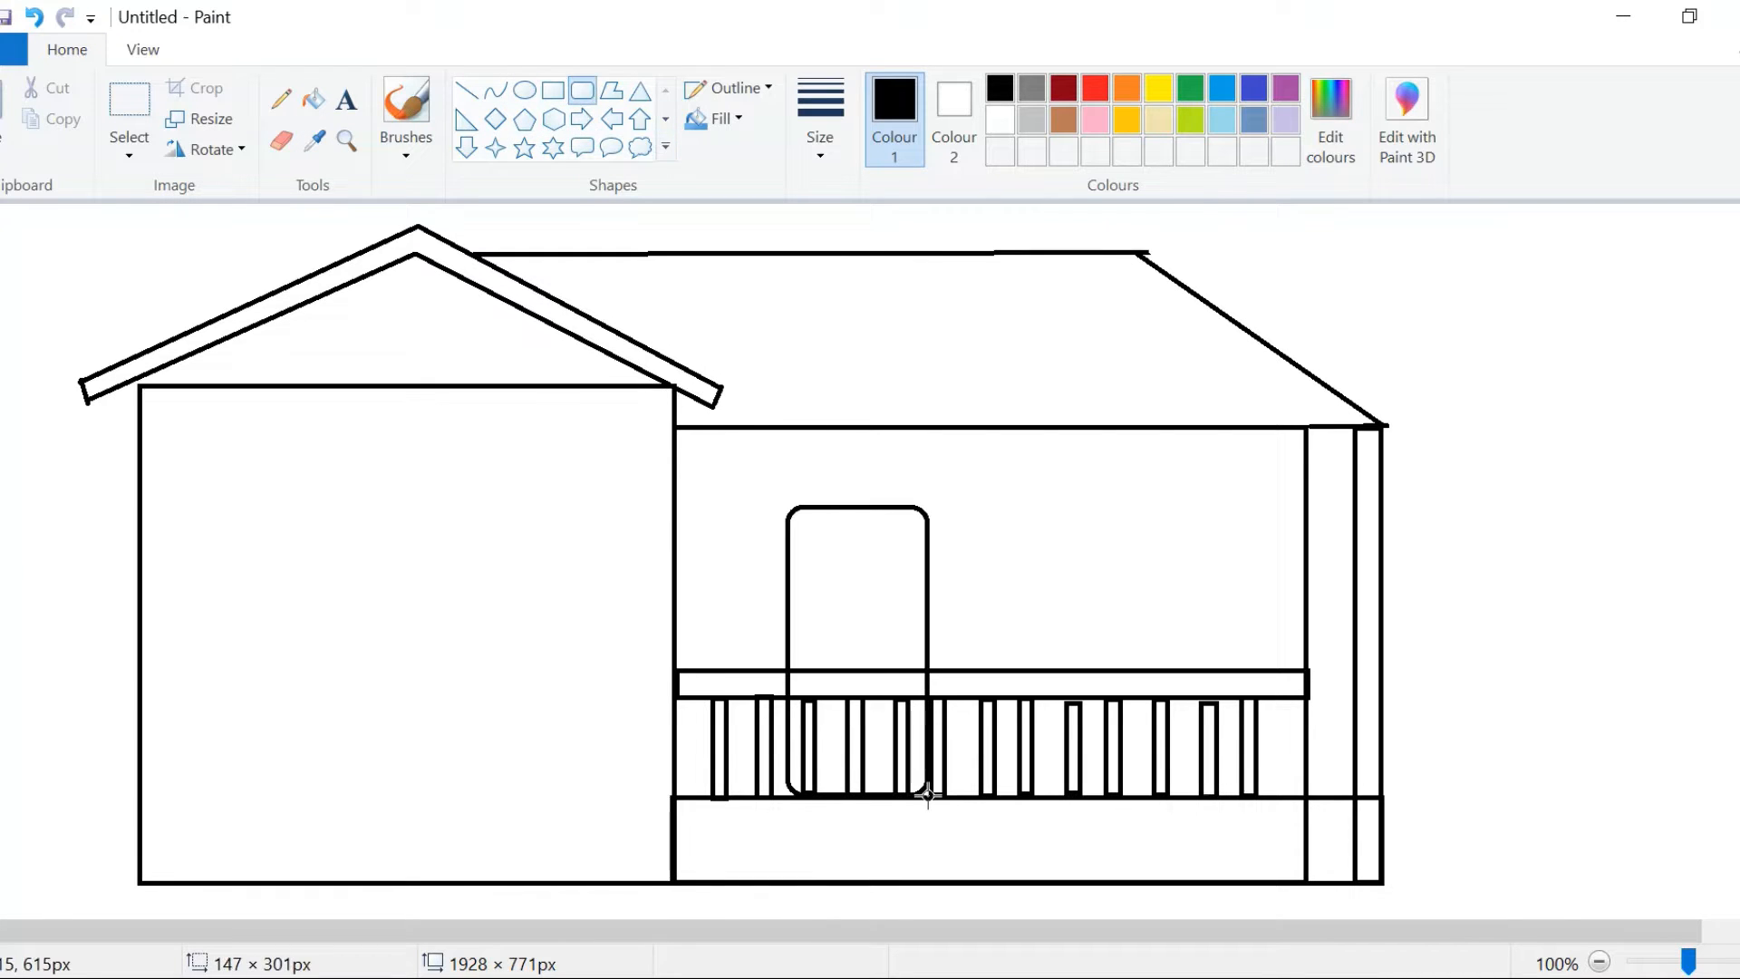
pyautogui.click(1480, 552)
# Draw two upright rounded-rectangle windows on the side wing above the handrail, beyond the door
pyautogui.moveTo(1013, 488); pyautogui.dragTo(1096, 613)
pyautogui.moveTo(1059, 540); pyautogui.dragTo(1052, 560)
pyautogui.moveTo(1169, 516); pyautogui.dragTo(1245, 629)
pyautogui.click(1455, 484)
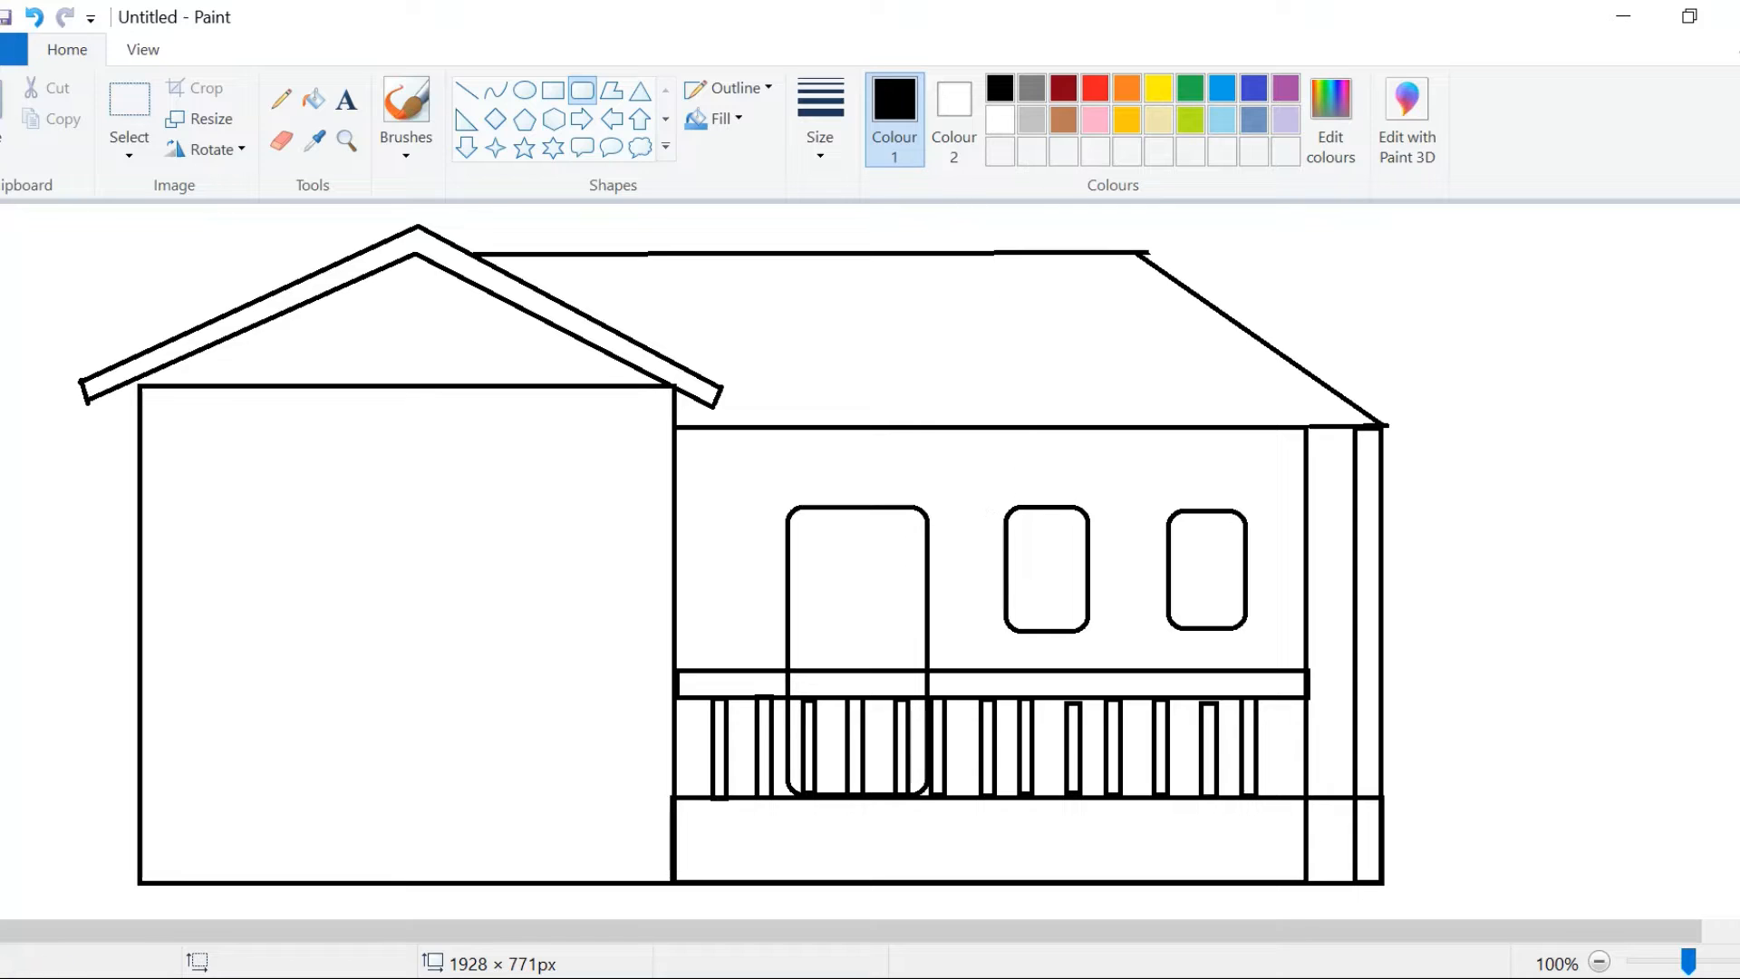
# Draw a circular window about 73 × 79 px in the gable and erase the horizontal wall line beneath it
pyautogui.click(524, 90)
pyautogui.moveTo(355, 305)
pyautogui.mouseDown()
pyautogui.moveTo(423, 377)
pyautogui.moveTo(412, 333)
pyautogui.mouseUp()
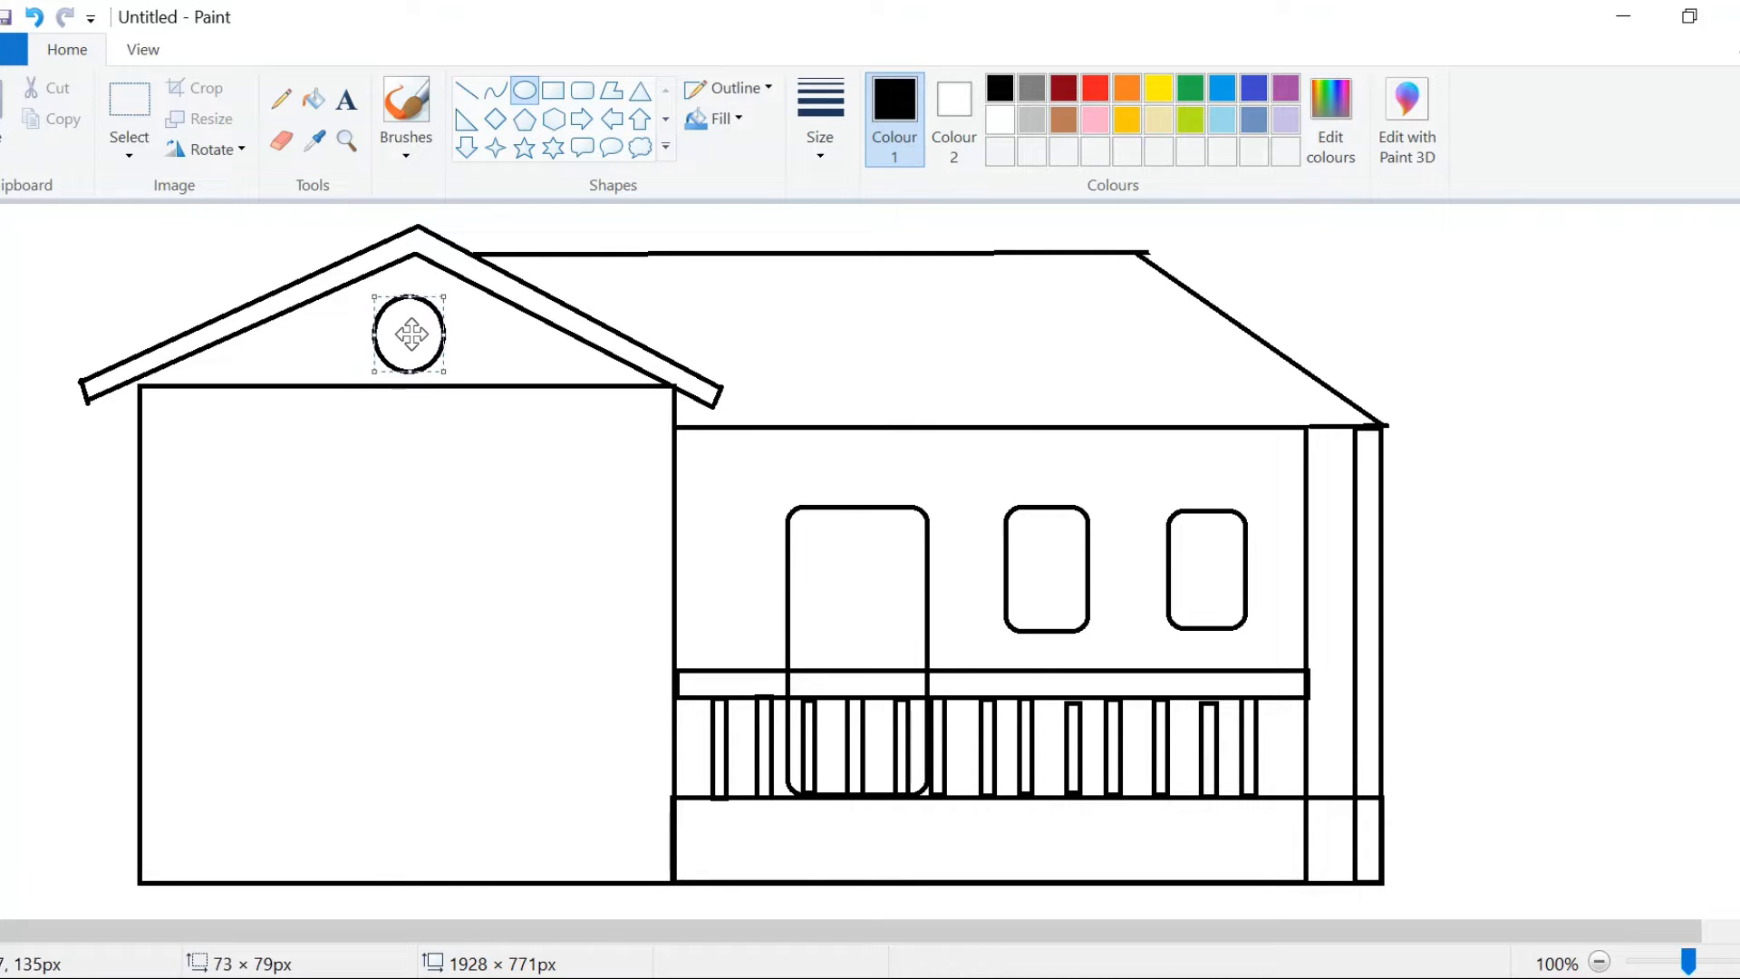
pyautogui.click(281, 142)
pyautogui.moveTo(661, 388)
pyautogui.mouseDown()
pyautogui.moveTo(199, 387)
pyautogui.moveTo(384, 388)
pyautogui.mouseUp()
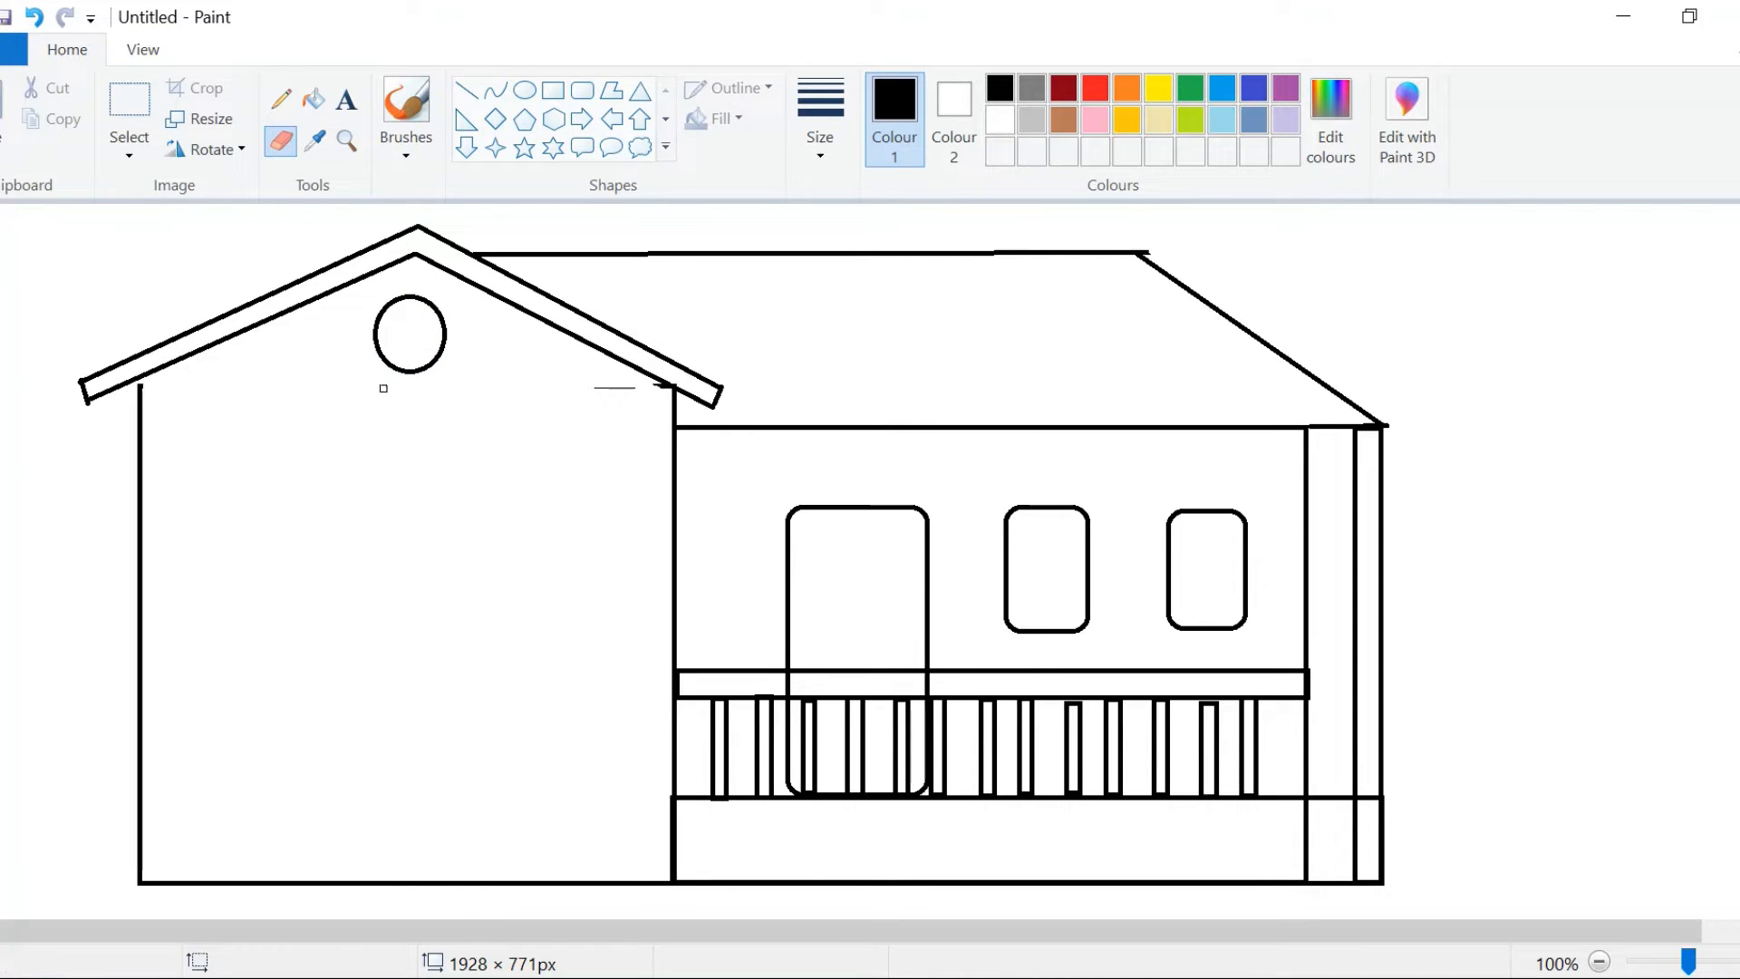
# Draw a rectangular front door about 256 px tall on the gabled block
pyautogui.click(553, 90)
pyautogui.moveTo(205, 546)
pyautogui.mouseDown()
pyautogui.moveTo(338, 825)
pyautogui.moveTo(335, 792)
pyautogui.mouseUp()
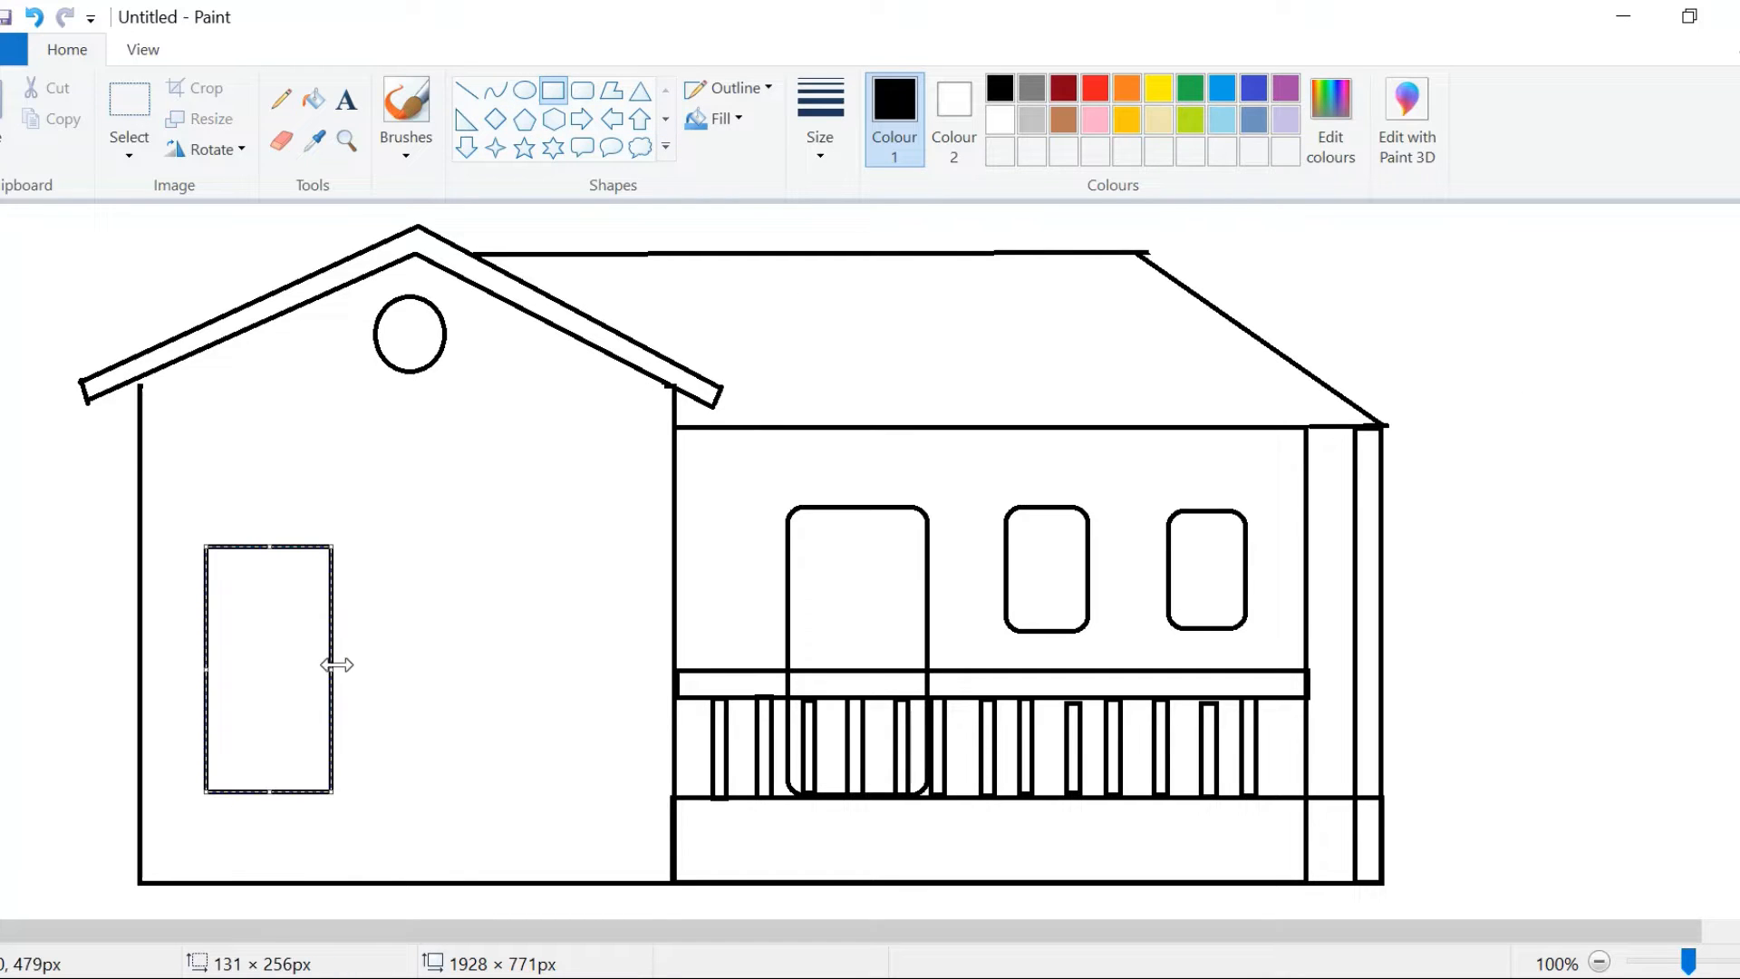
pyautogui.click(433, 625)
# Draw a rounded-rectangle window beside the front door on the gabled block, with its upper edge level with the door's
pyautogui.click(582, 90)
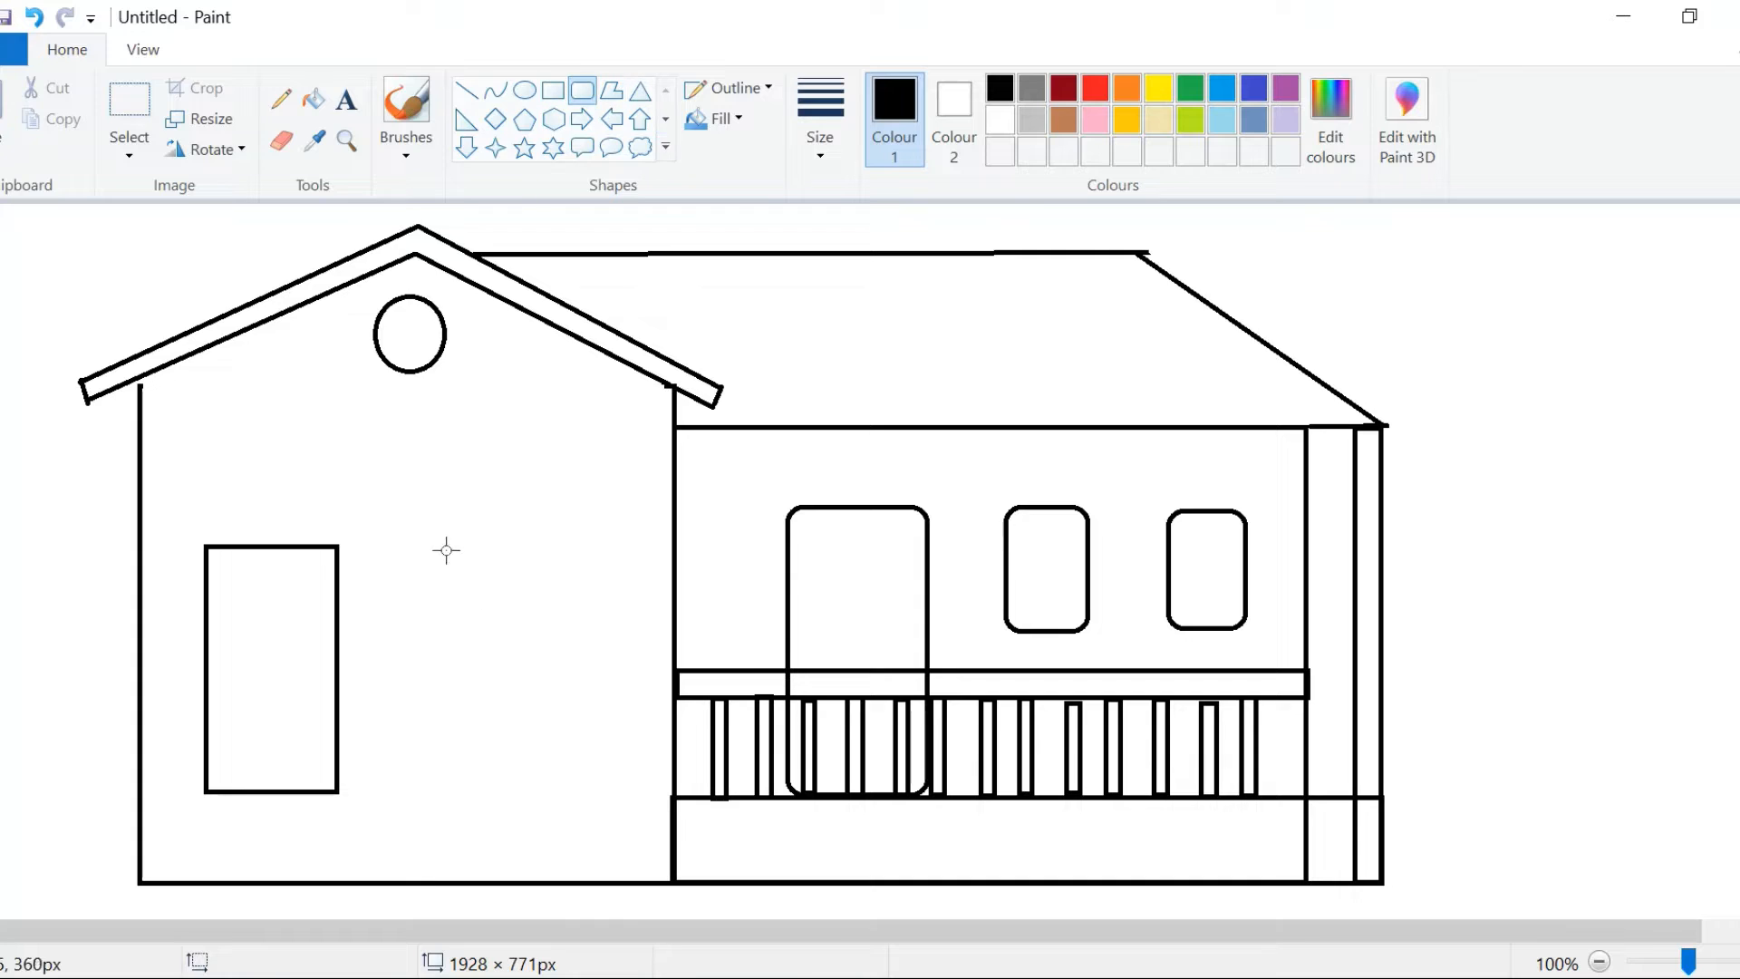
pyautogui.moveTo(444, 548); pyautogui.dragTo(600, 679)
pyautogui.moveTo(548, 627); pyautogui.dragTo(544, 624)
pyautogui.click(569, 437)
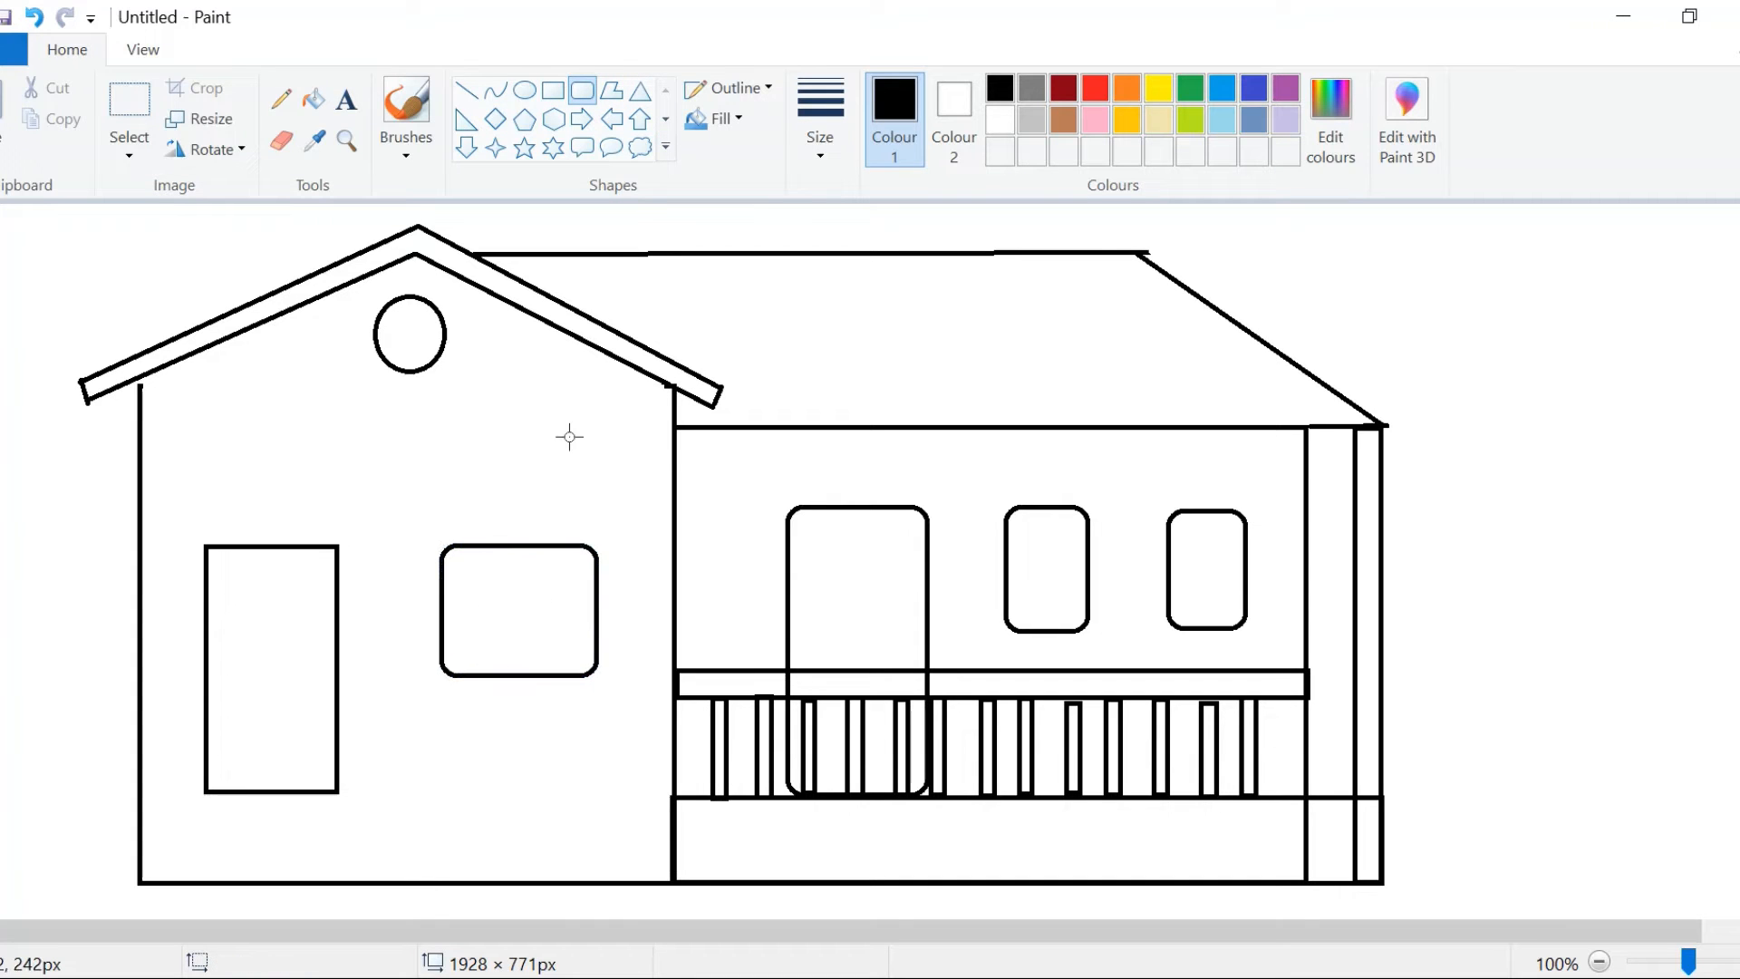
# Draw a thin-outlined rectangular bar about 157 × 10 px directly above the gabled block's window, undoing the rounded first attempt
pyautogui.moveTo(435, 520); pyautogui.dragTo(595, 532)
pyautogui.hotkey('ctrl', 'z')
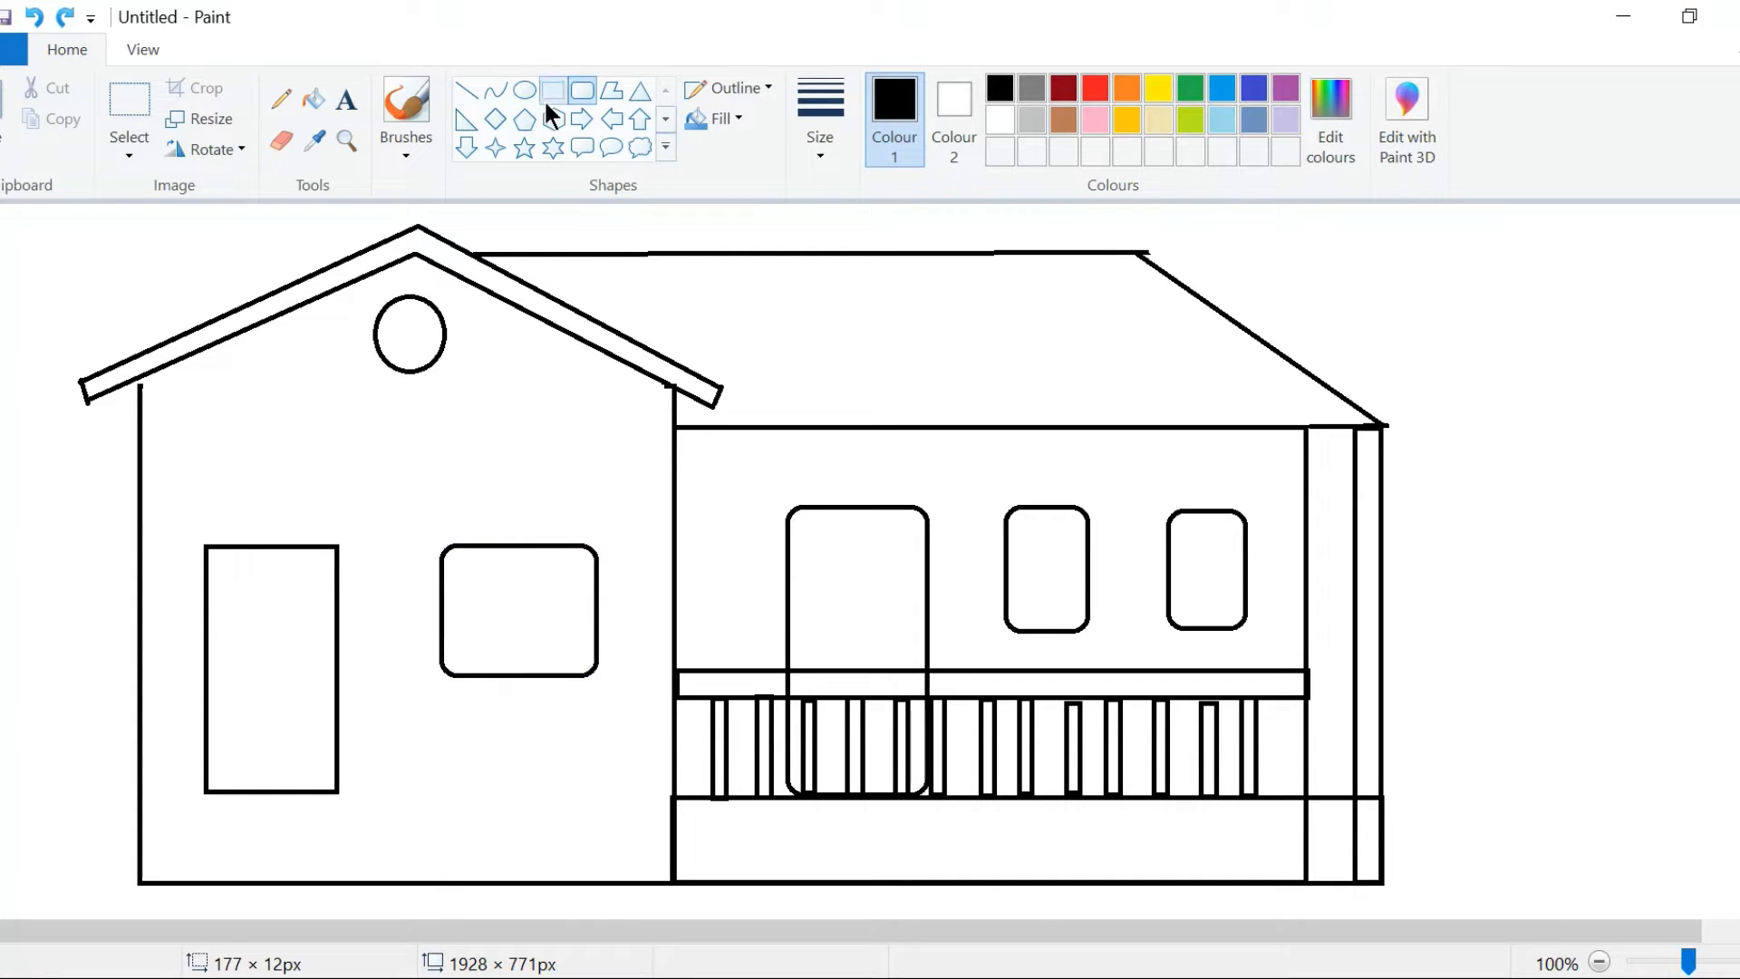
pyautogui.click(552, 90)
pyautogui.moveTo(444, 530); pyautogui.dragTo(586, 539)
pyautogui.click(821, 118)
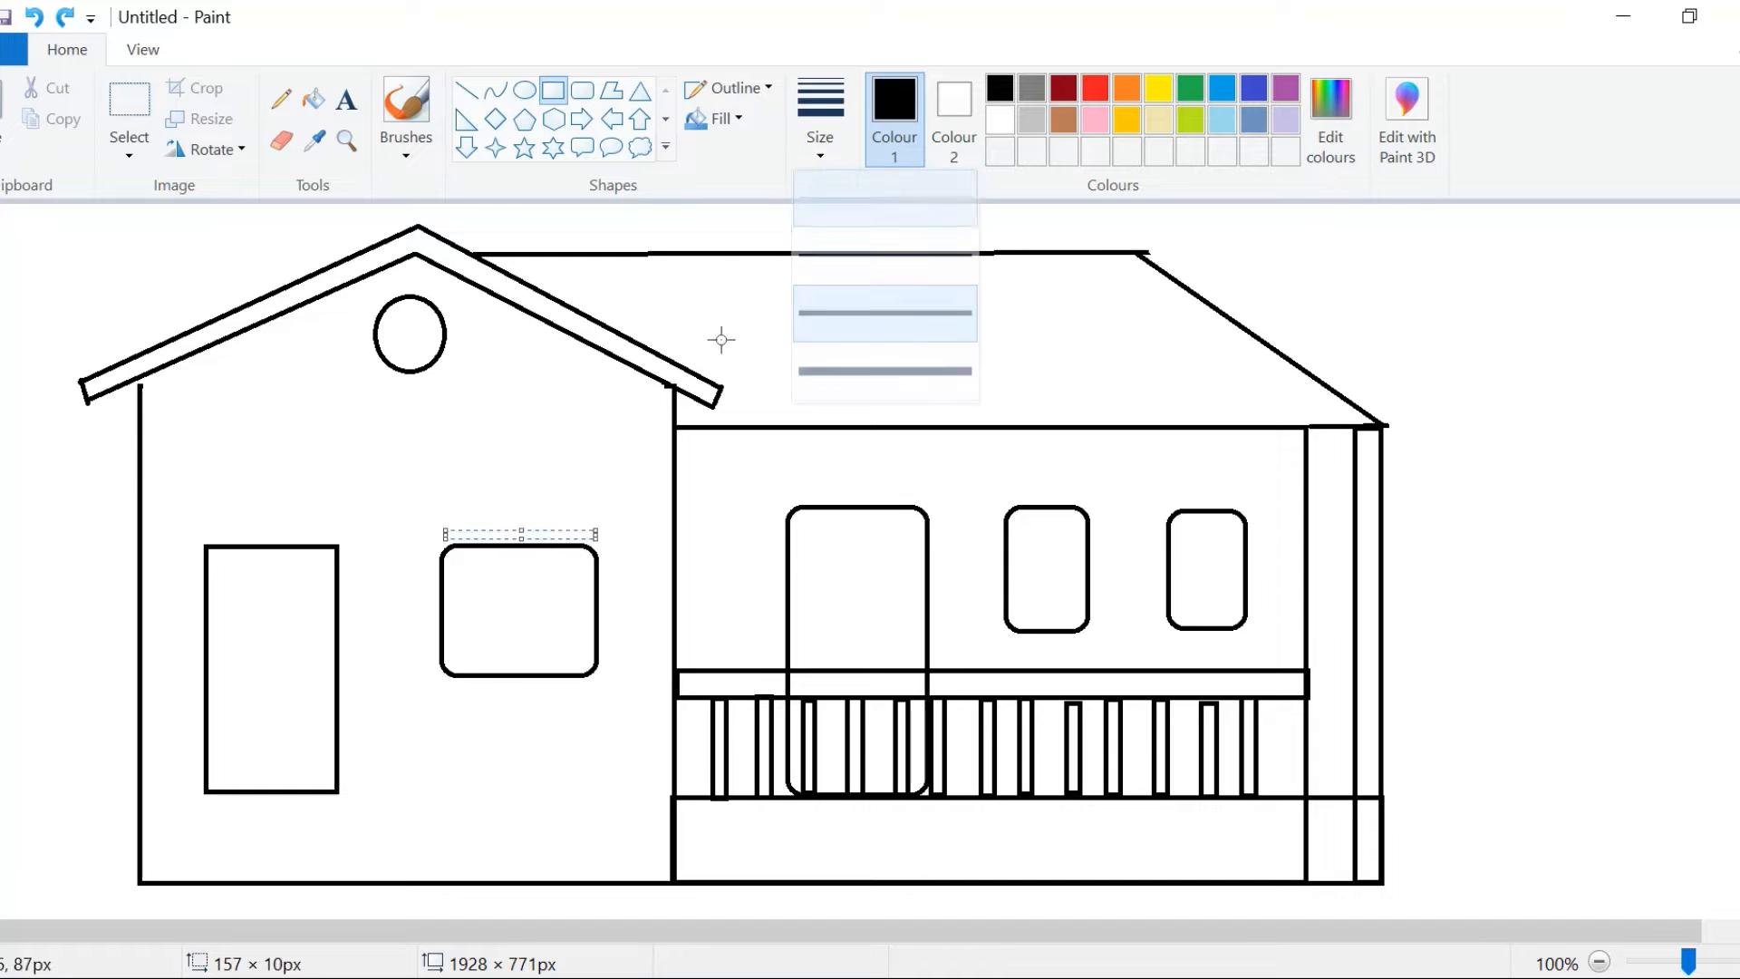
pyautogui.click(1500, 369)
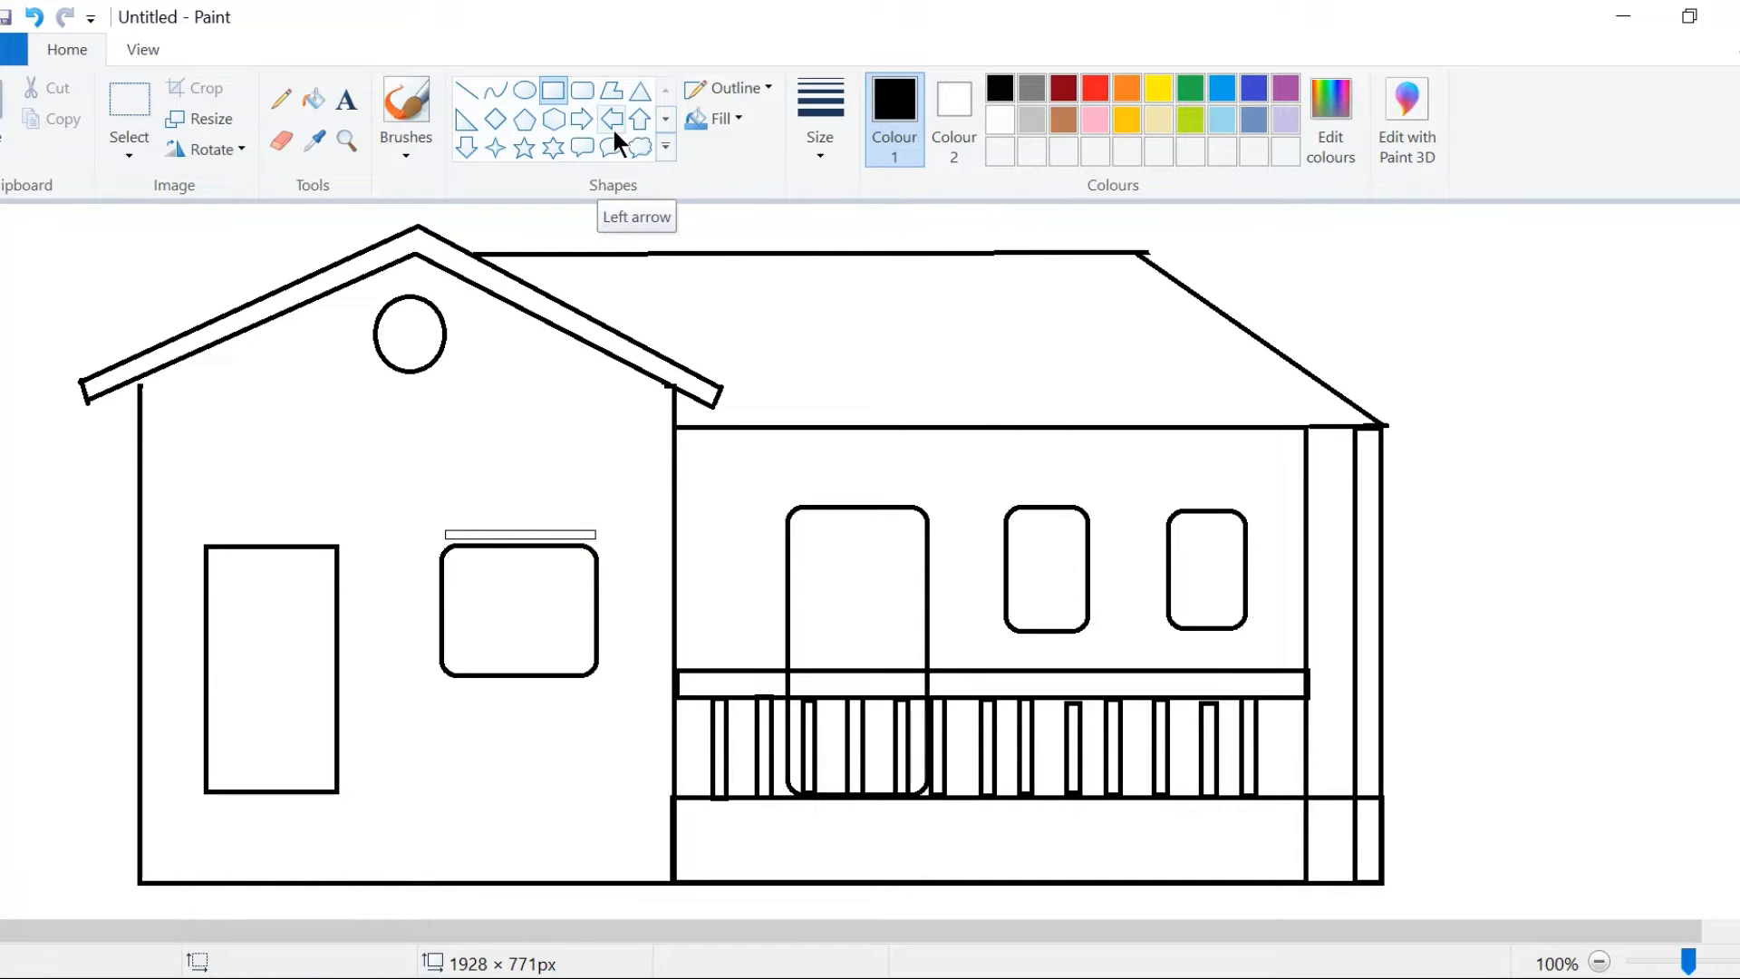
# Draw a thin-outlined upright oval pane in the upper part of the front door
pyautogui.click(524, 89)
pyautogui.moveTo(238, 581); pyautogui.dragTo(304, 708)
pyautogui.click(292, 722)
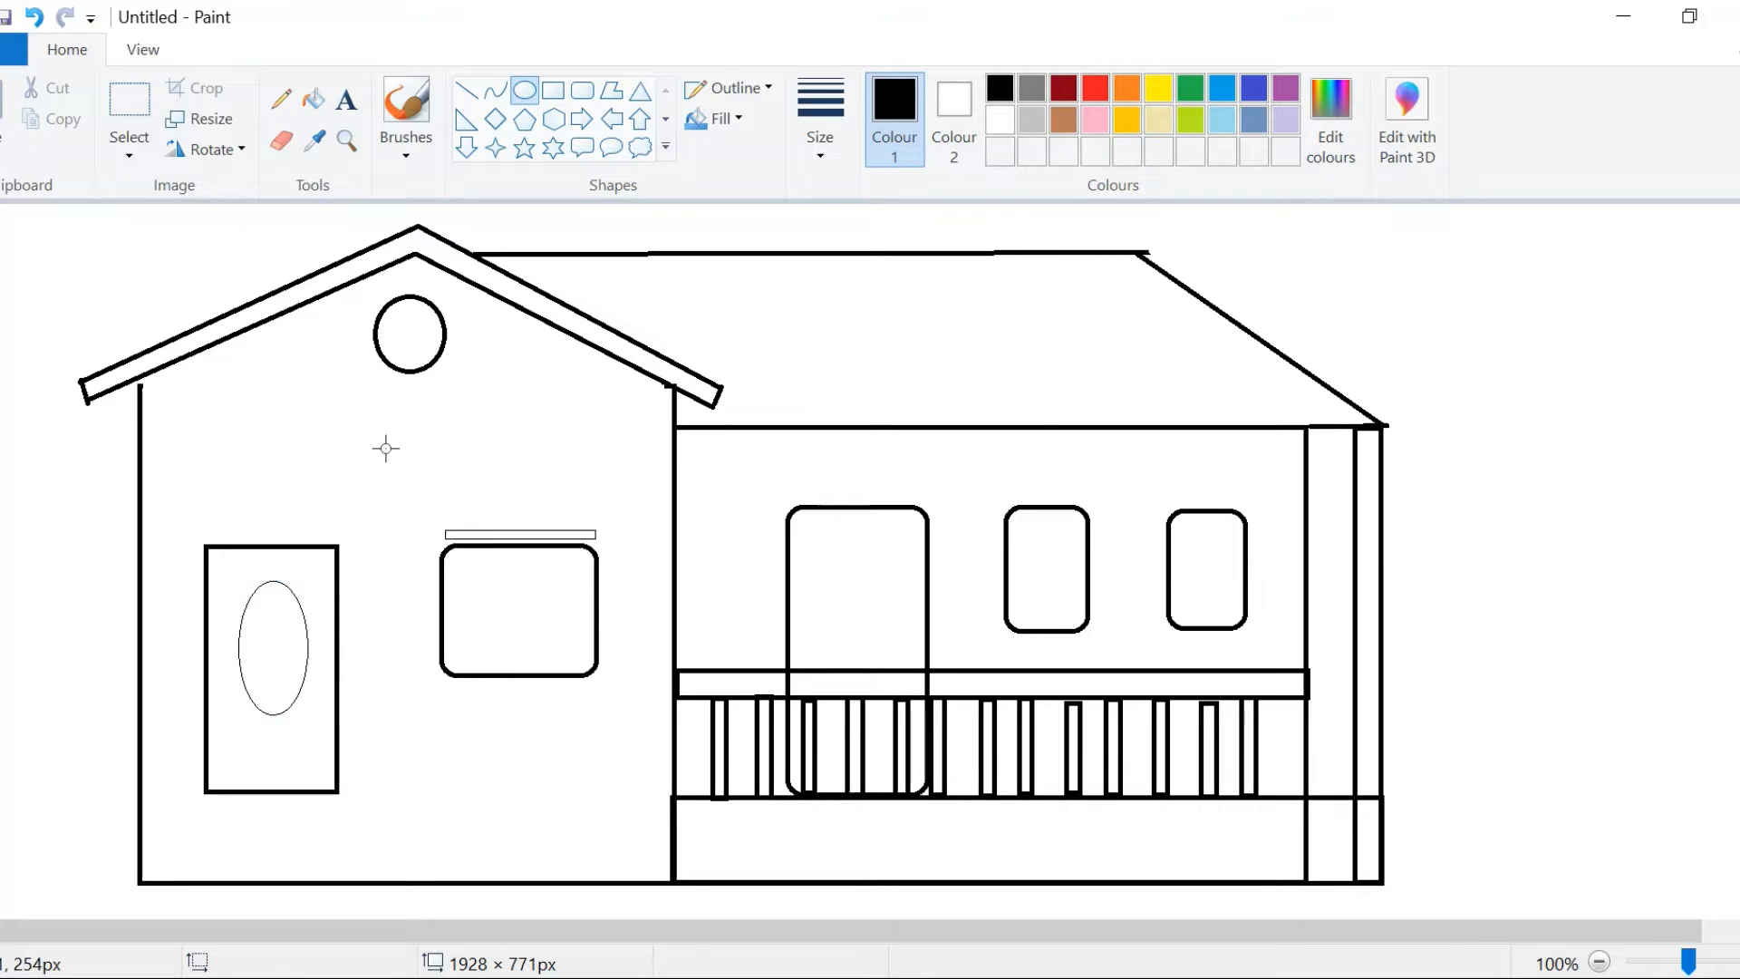
# Draw four stacked rectangular steps below the front door, widening downward to a bottom step about 248 × 25 px
pyautogui.click(553, 89)
pyautogui.moveTo(203, 790)
pyautogui.mouseDown()
pyautogui.moveTo(348, 811)
pyautogui.moveTo(196, 792)
pyautogui.moveTo(359, 832)
pyautogui.mouseUp()
pyautogui.click(820, 117)
pyautogui.click(821, 270)
pyautogui.moveTo(166, 832)
pyautogui.mouseDown()
pyautogui.moveTo(375, 853)
pyautogui.moveTo(303, 875)
pyautogui.moveTo(386, 876)
pyautogui.mouseUp()
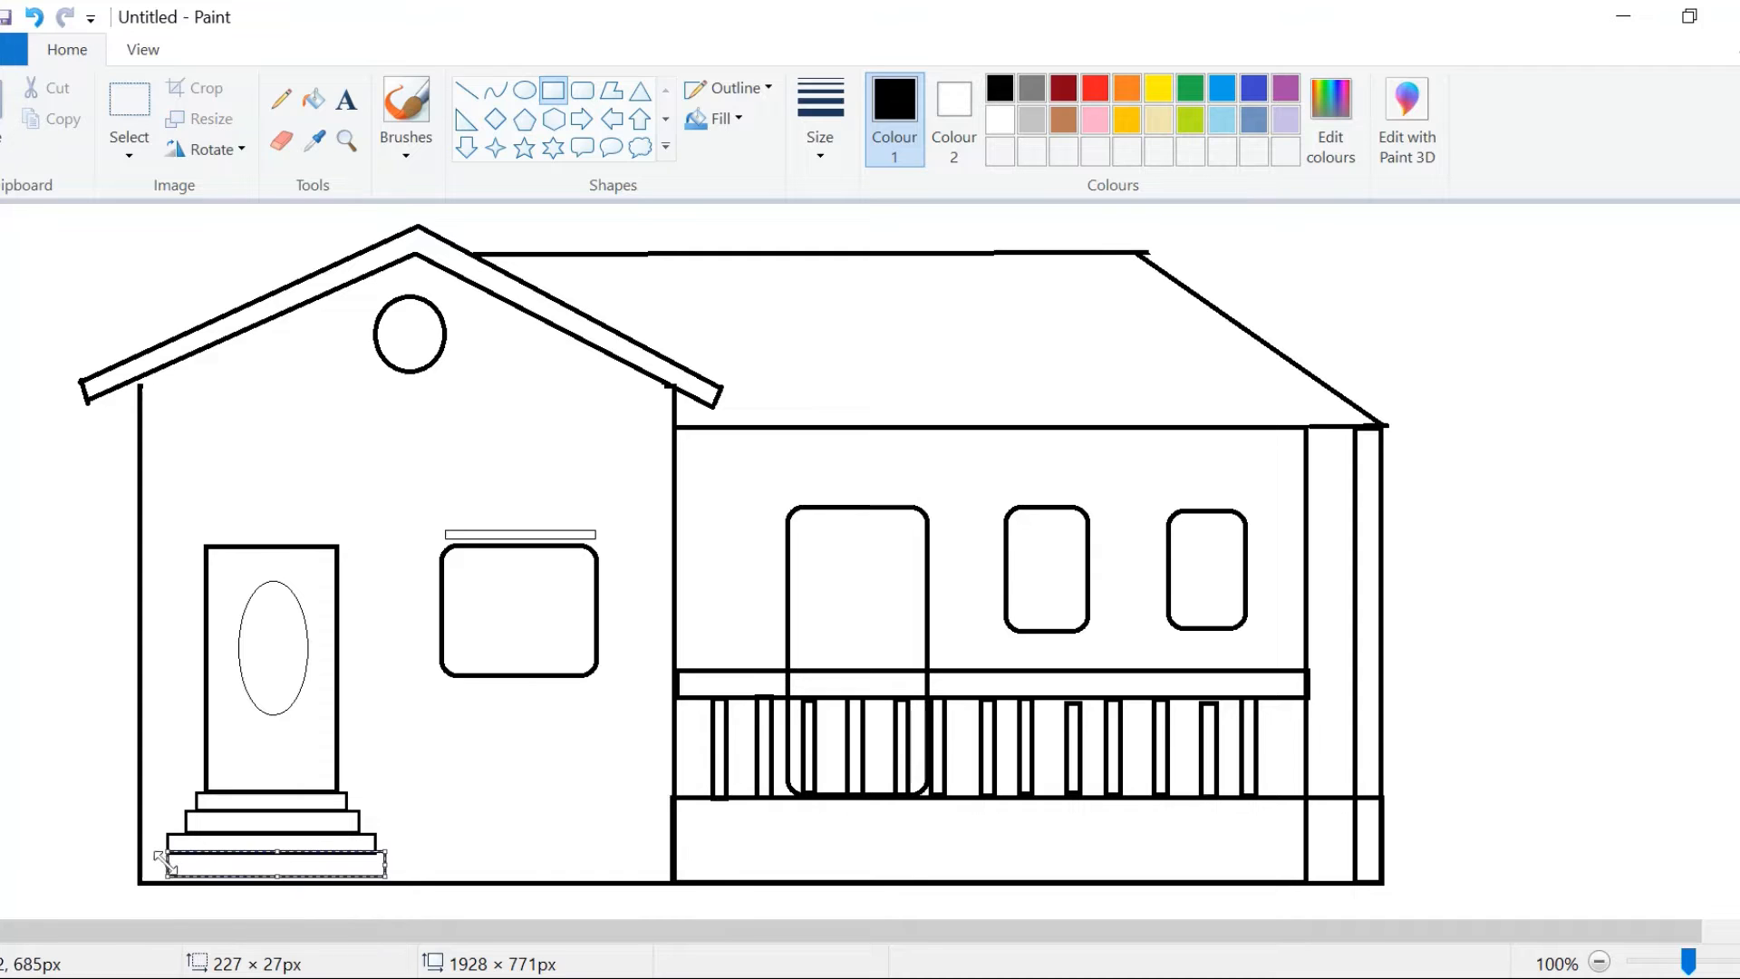
pyautogui.moveTo(167, 851); pyautogui.dragTo(151, 856)
pyautogui.moveTo(386, 858); pyautogui.dragTo(390, 853)
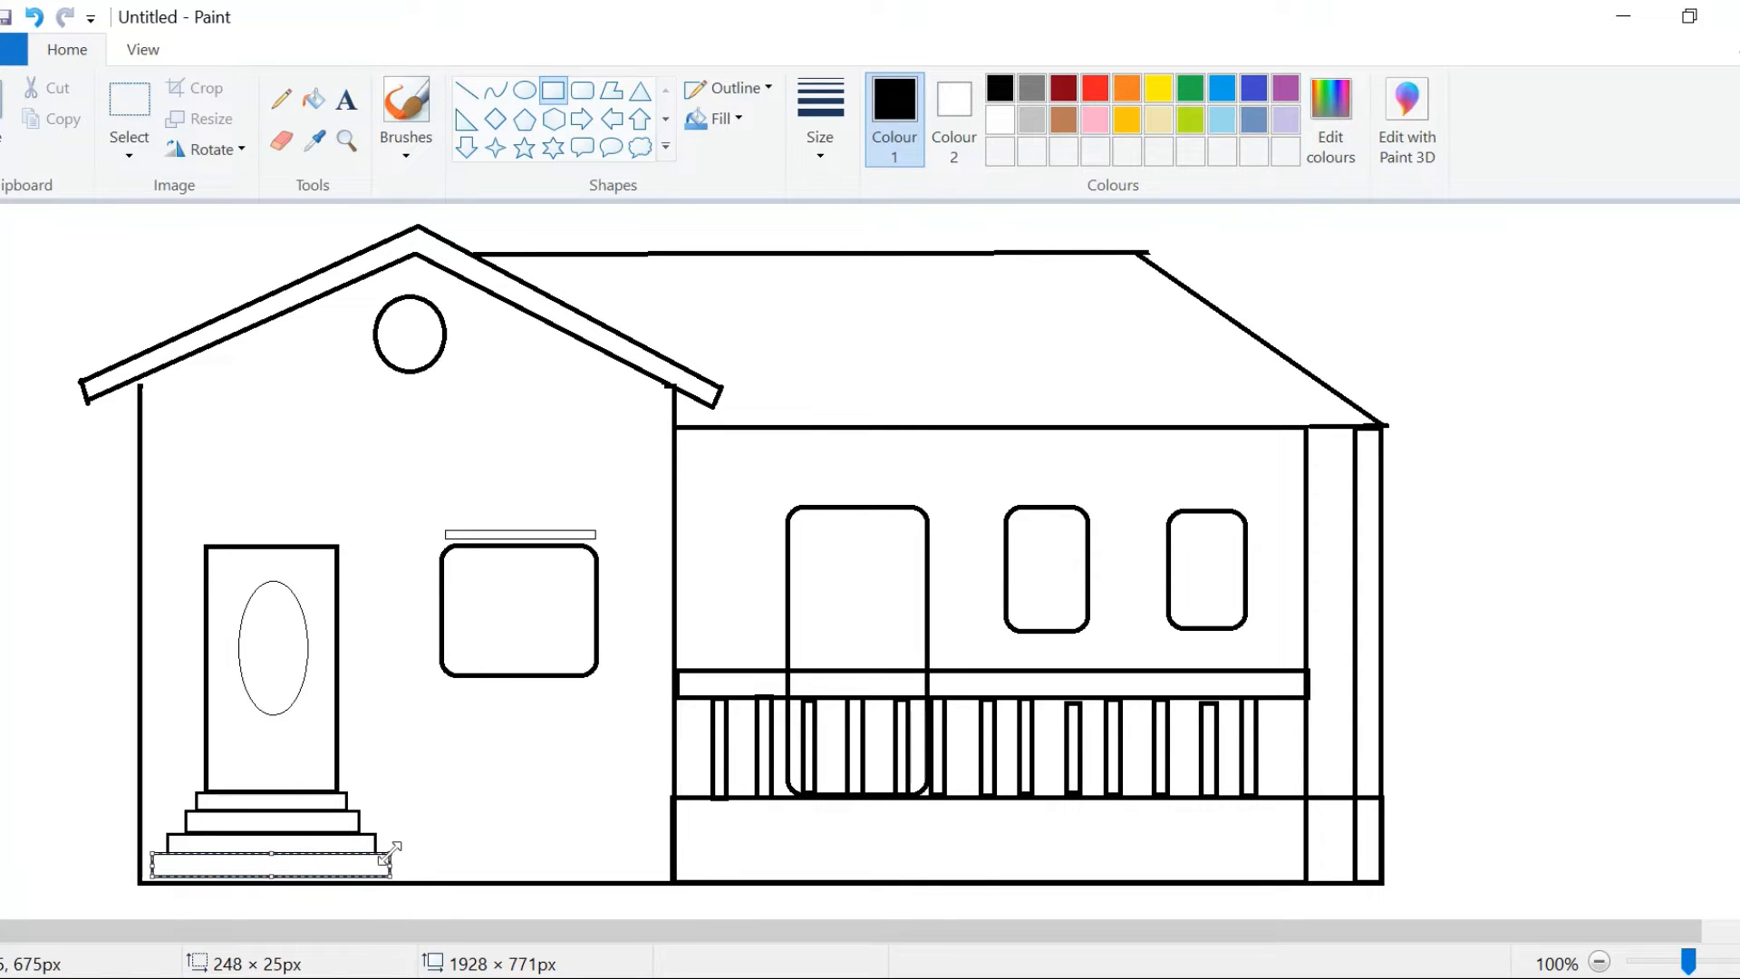
pyautogui.click(436, 759)
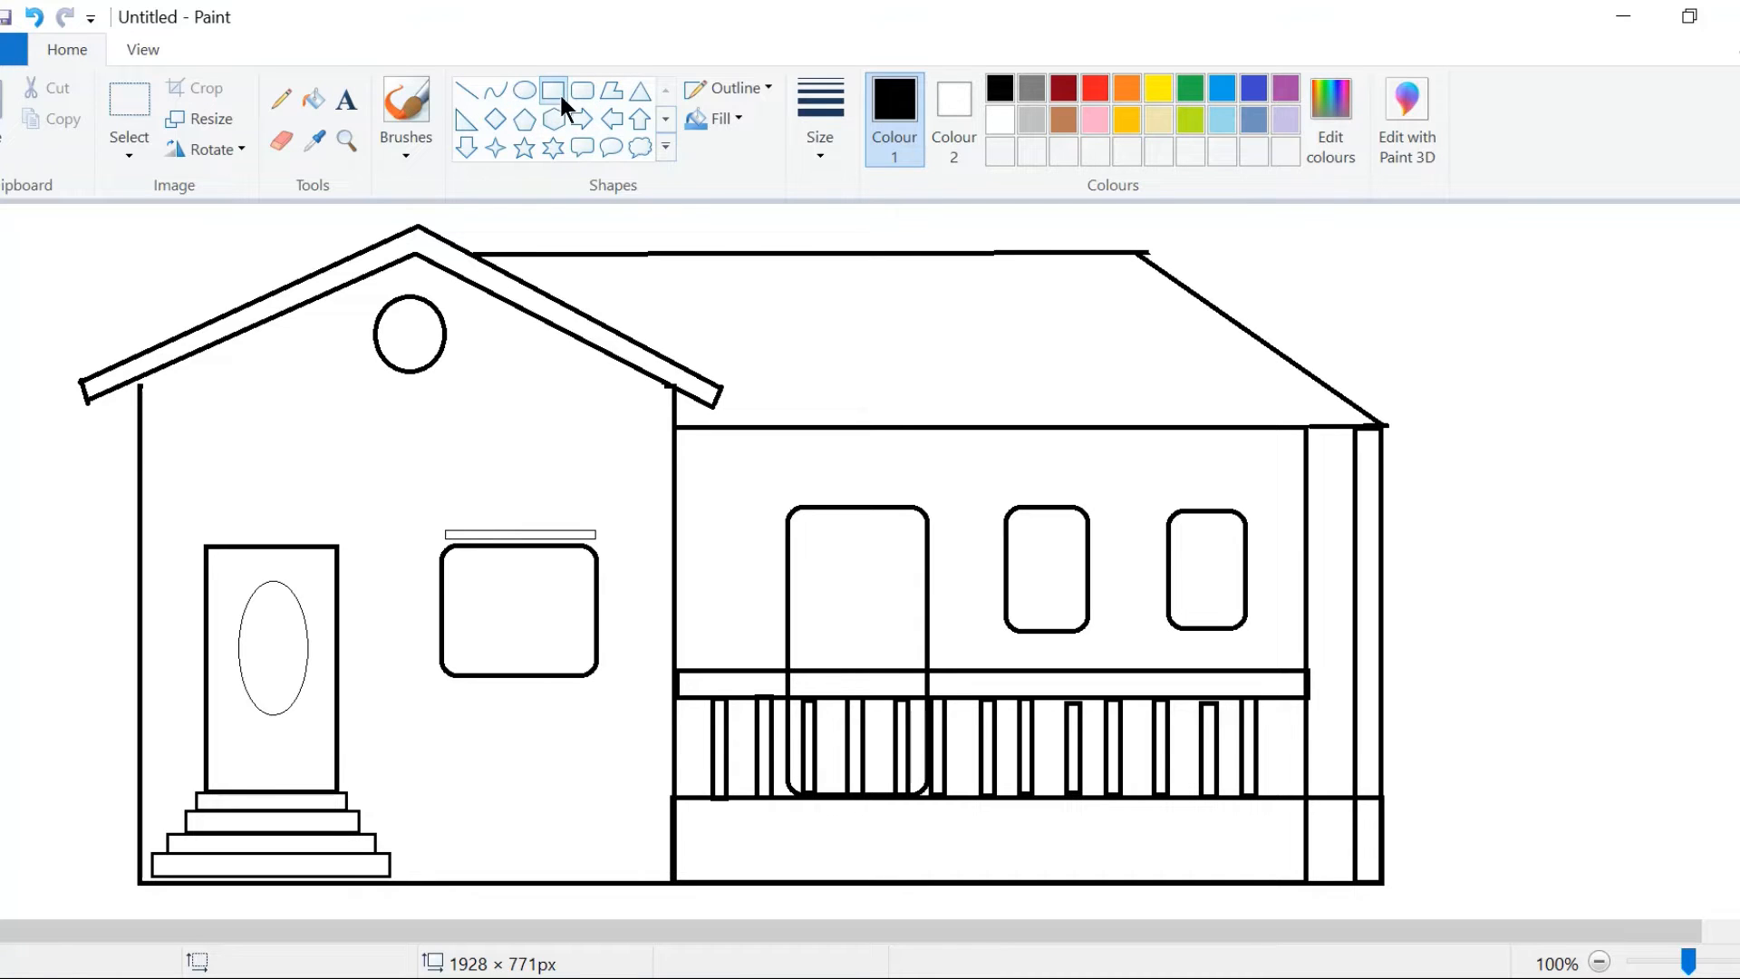
# Draw a rounded-rectangle frame in the thinnest outline around the side wing's door
pyautogui.click(820, 118)
pyautogui.click(814, 187)
pyautogui.moveTo(778, 495); pyautogui.dragTo(940, 796)
pyautogui.click(1047, 376)
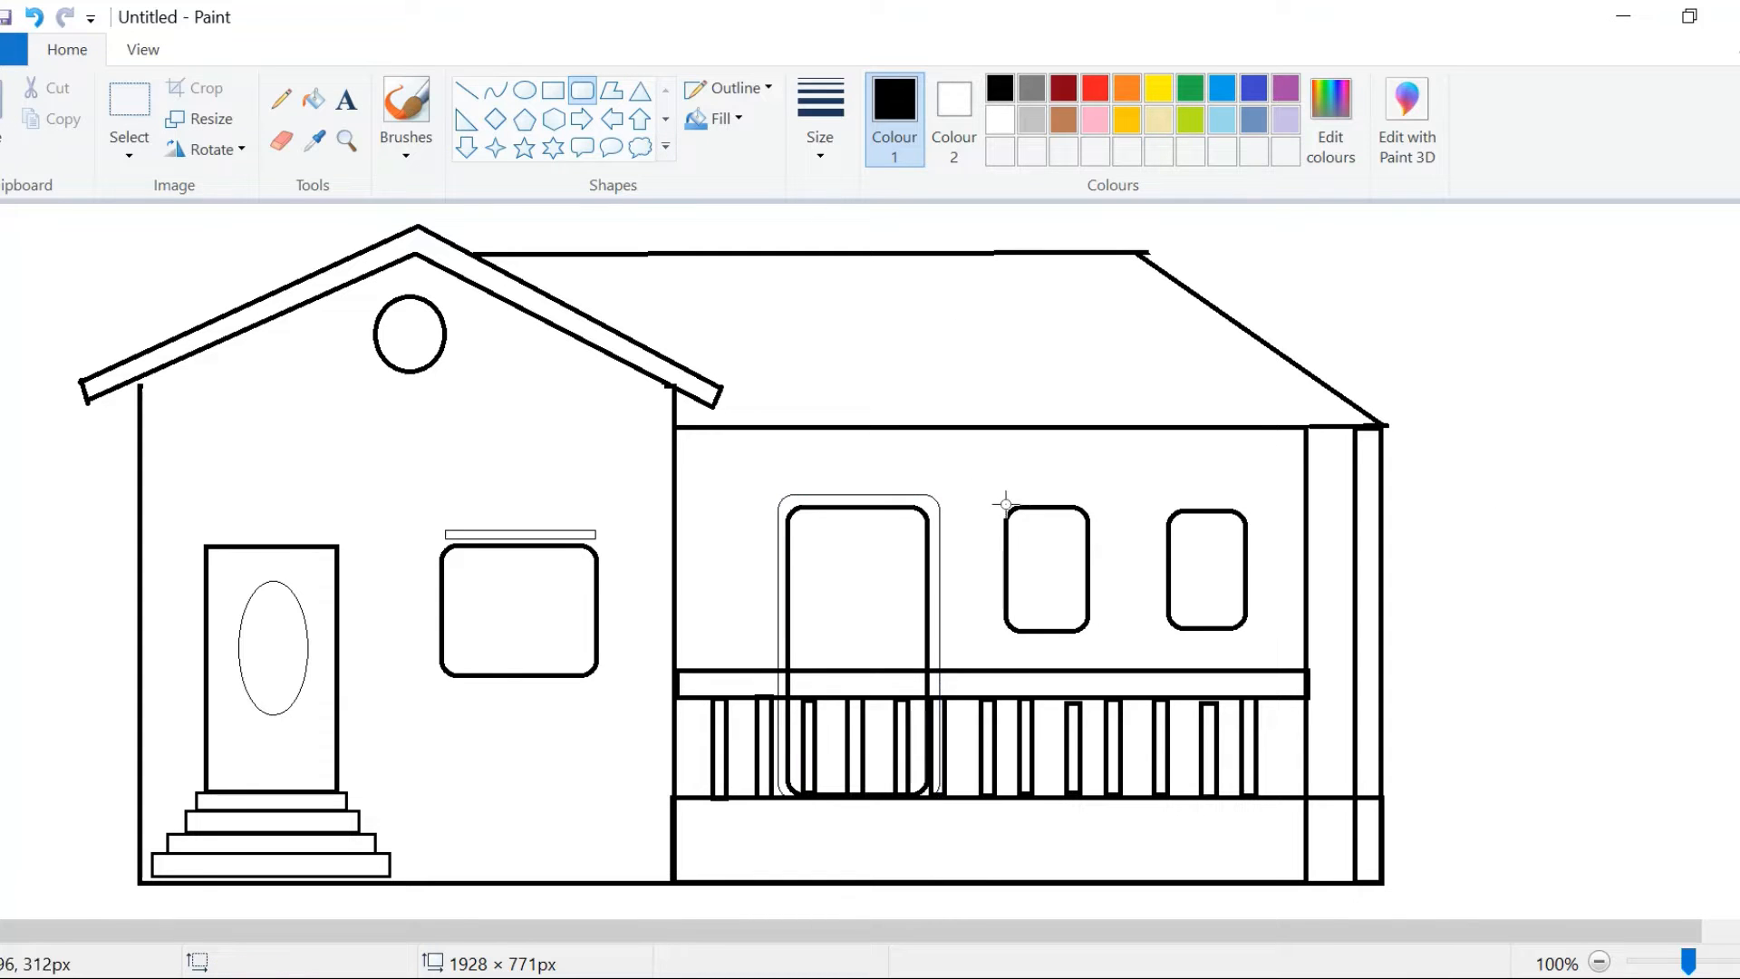
# Draw thin rounded-rectangle frames around both windows of the side wing
pyautogui.moveTo(1005, 503); pyautogui.dragTo(1097, 639)
pyautogui.moveTo(1161, 503); pyautogui.dragTo(1255, 633)
pyautogui.click(1459, 466)
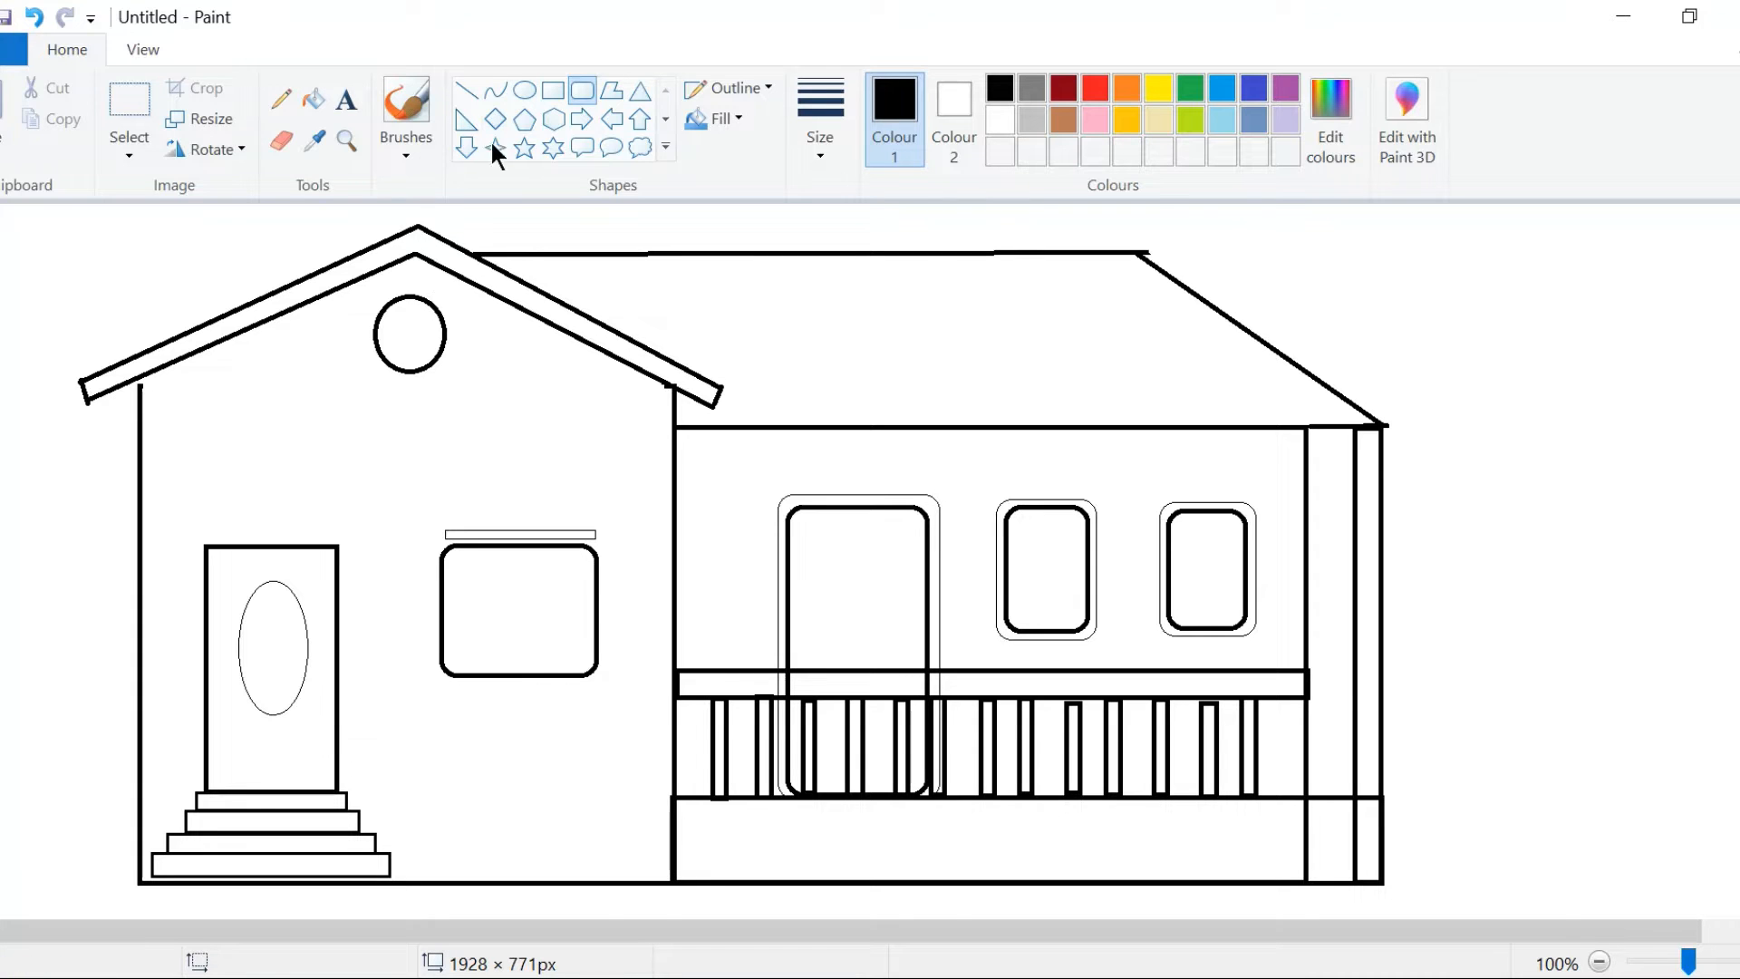
# Draw a thin circular frame about 91 × 95 px around the gable's round window
pyautogui.click(524, 90)
pyautogui.moveTo(365, 289); pyautogui.dragTo(449, 376)
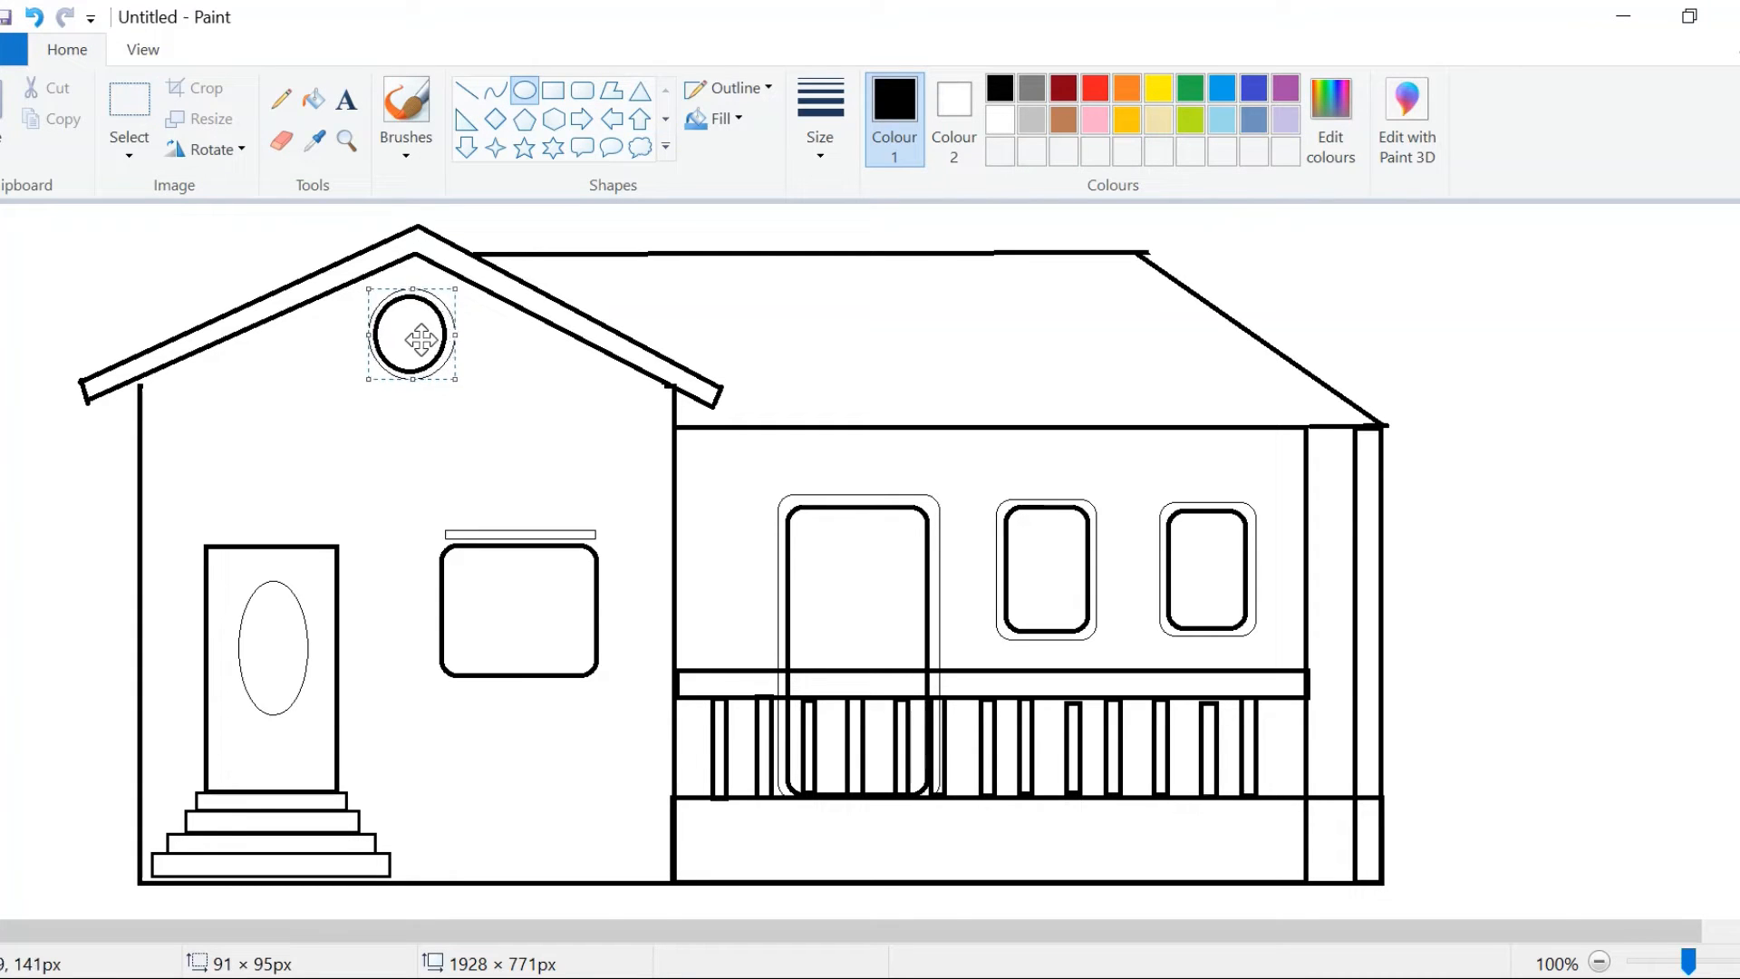
pyautogui.click(1369, 316)
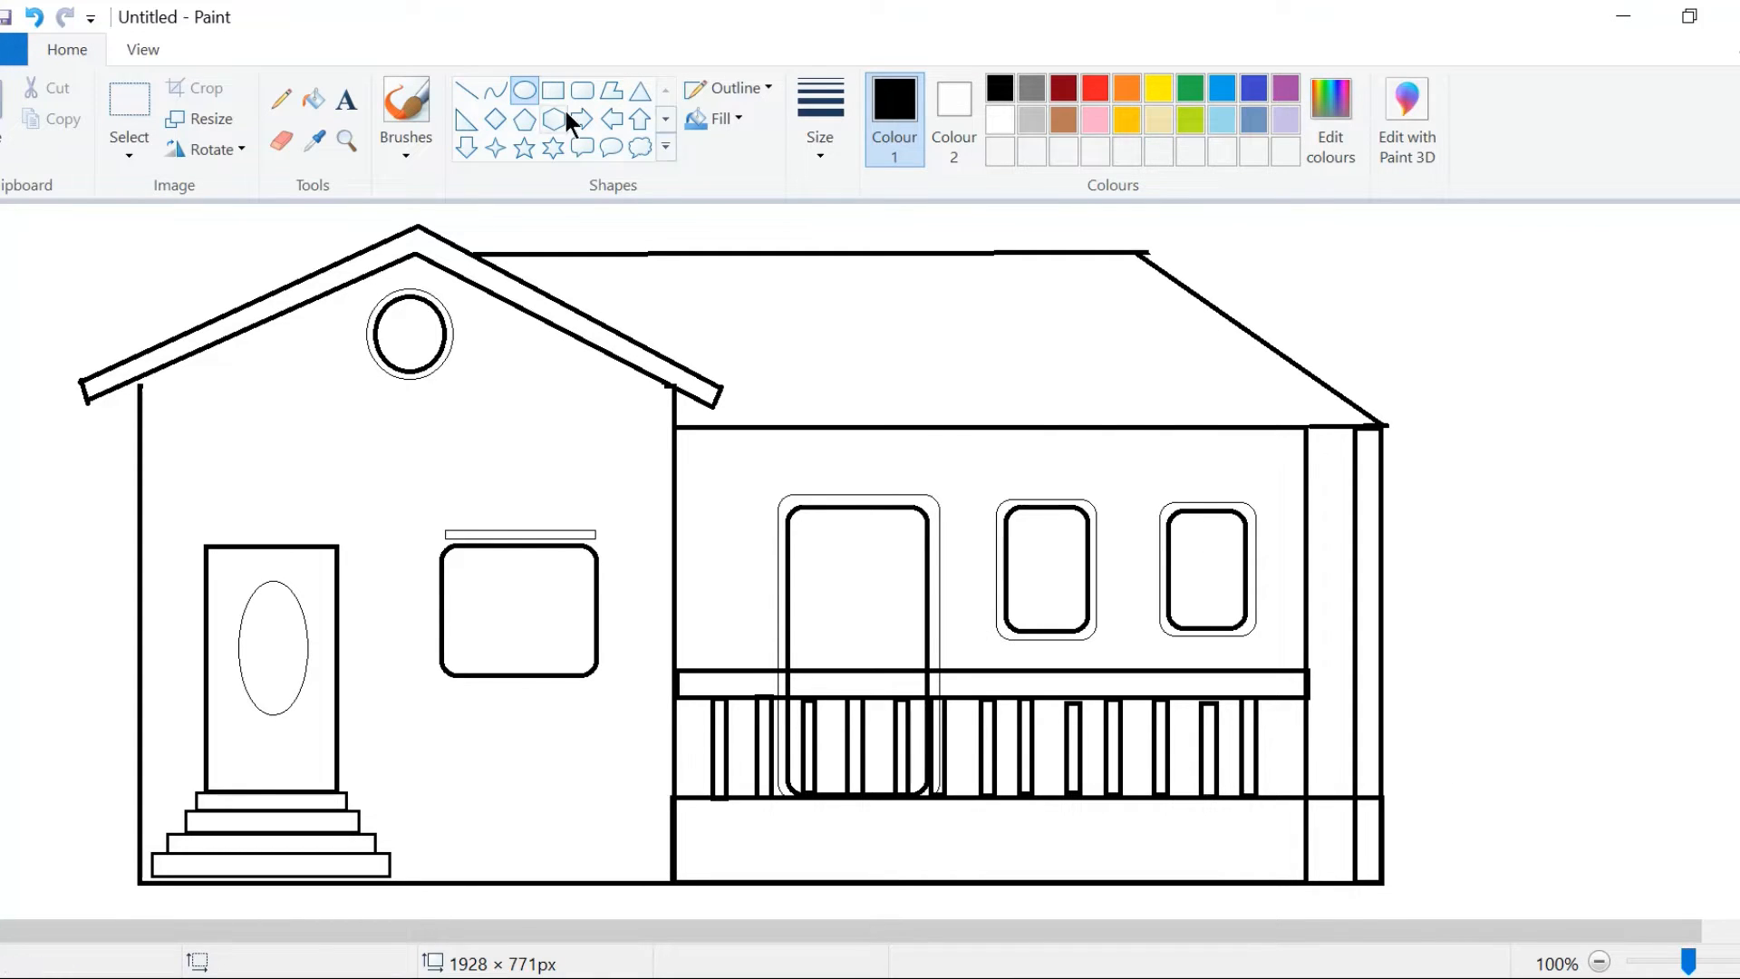
# Draw a thin rectangular bar directly above the front door, matching the one over the window
pyautogui.moveTo(201, 531); pyautogui.dragTo(339, 538)
pyautogui.click(1561, 419)
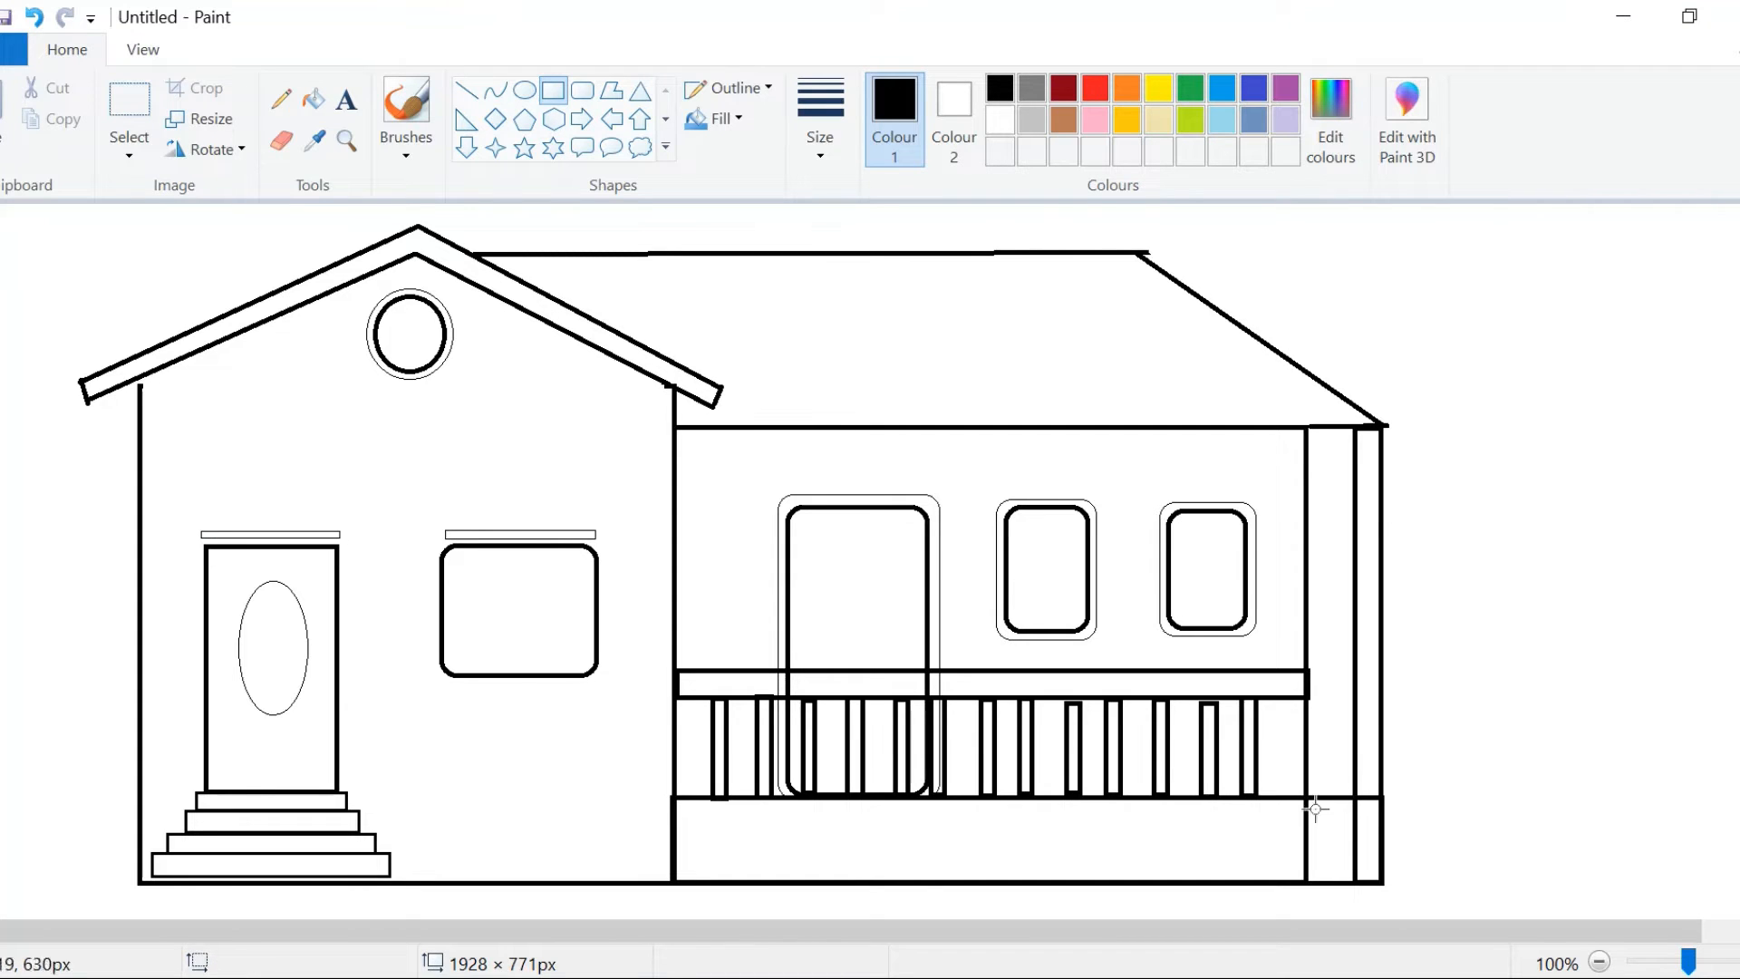
# Erase the two vertical post lines where they cross the porch base at the side wing's far end
pyautogui.click(281, 140)
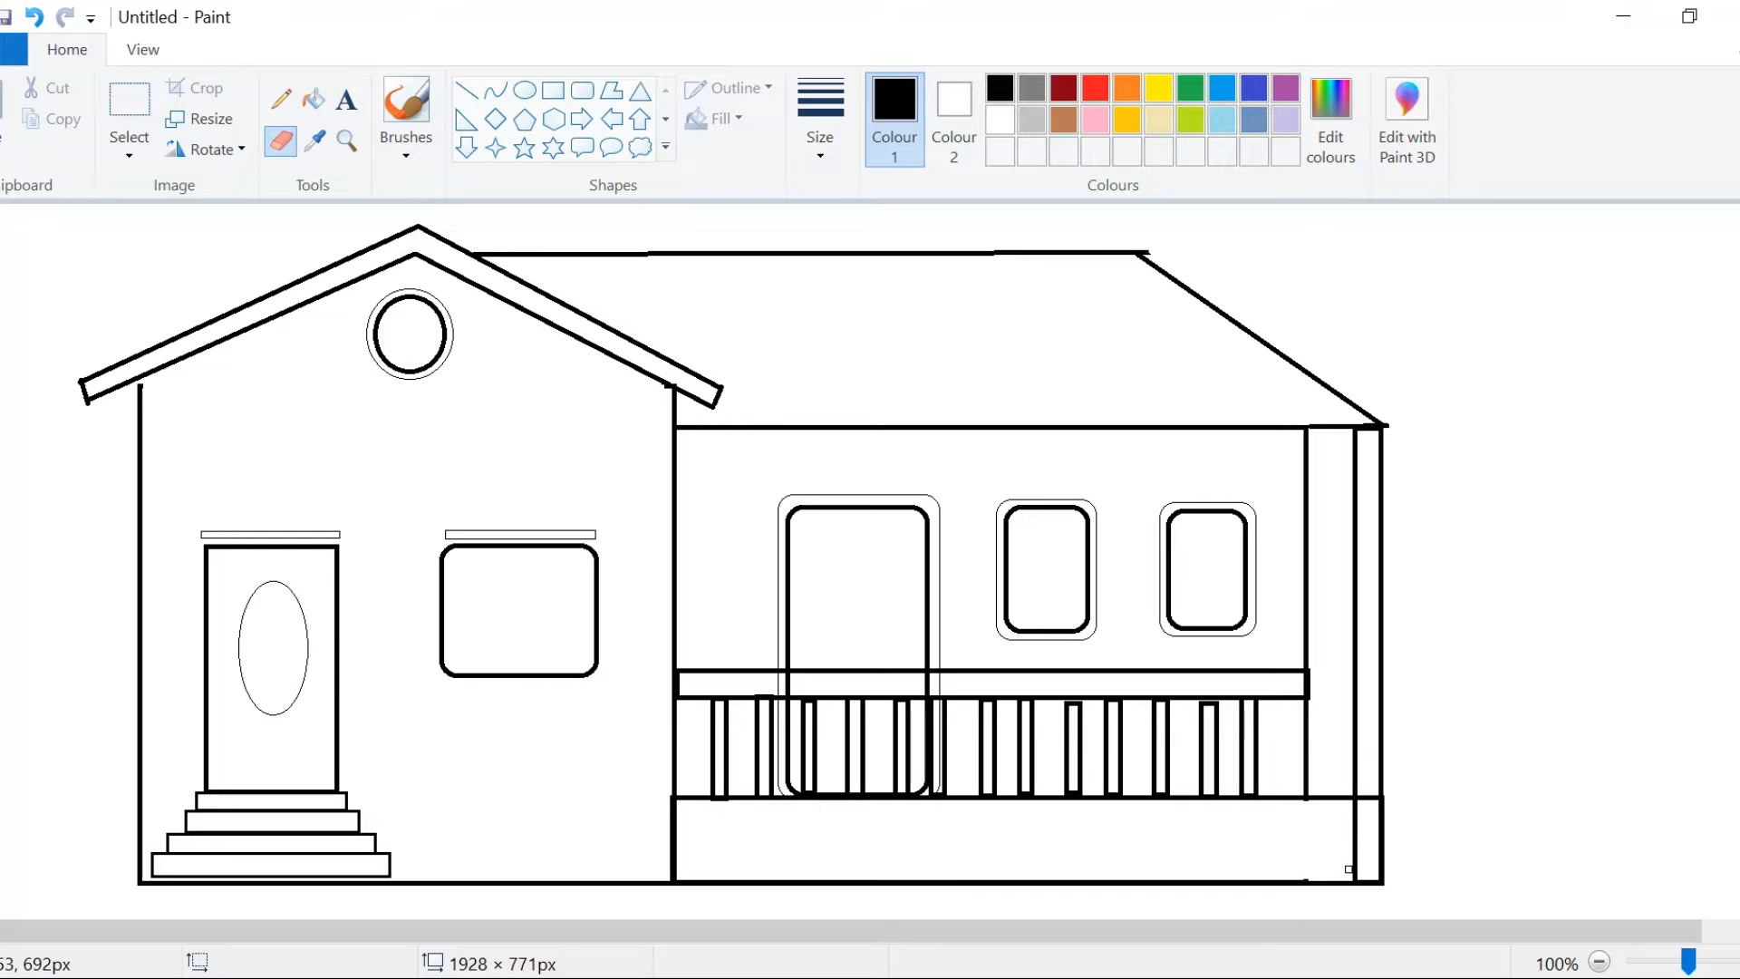
pyautogui.moveTo(1349, 869); pyautogui.dragTo(1355, 806)
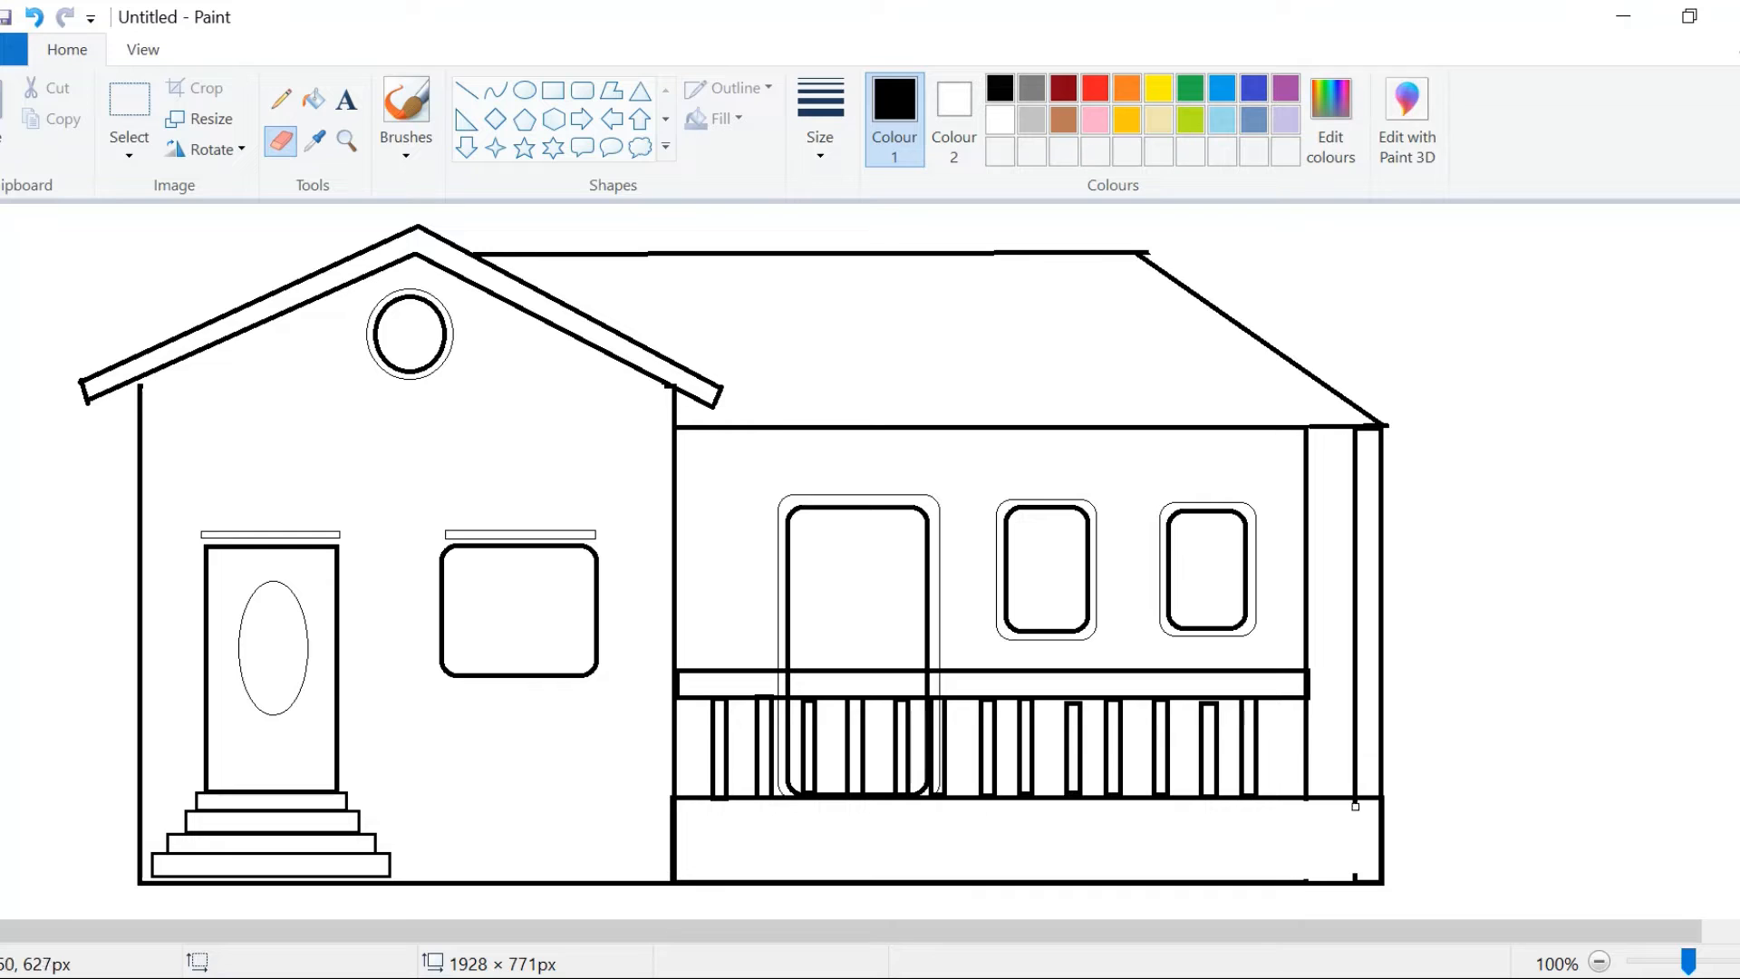
pyautogui.click(836, 145)
pyautogui.click(852, 372)
# Draw a short 5 px black line joining the top of the front section's outer wall to the gable roof
pyautogui.click(465, 90)
pyautogui.click(820, 113)
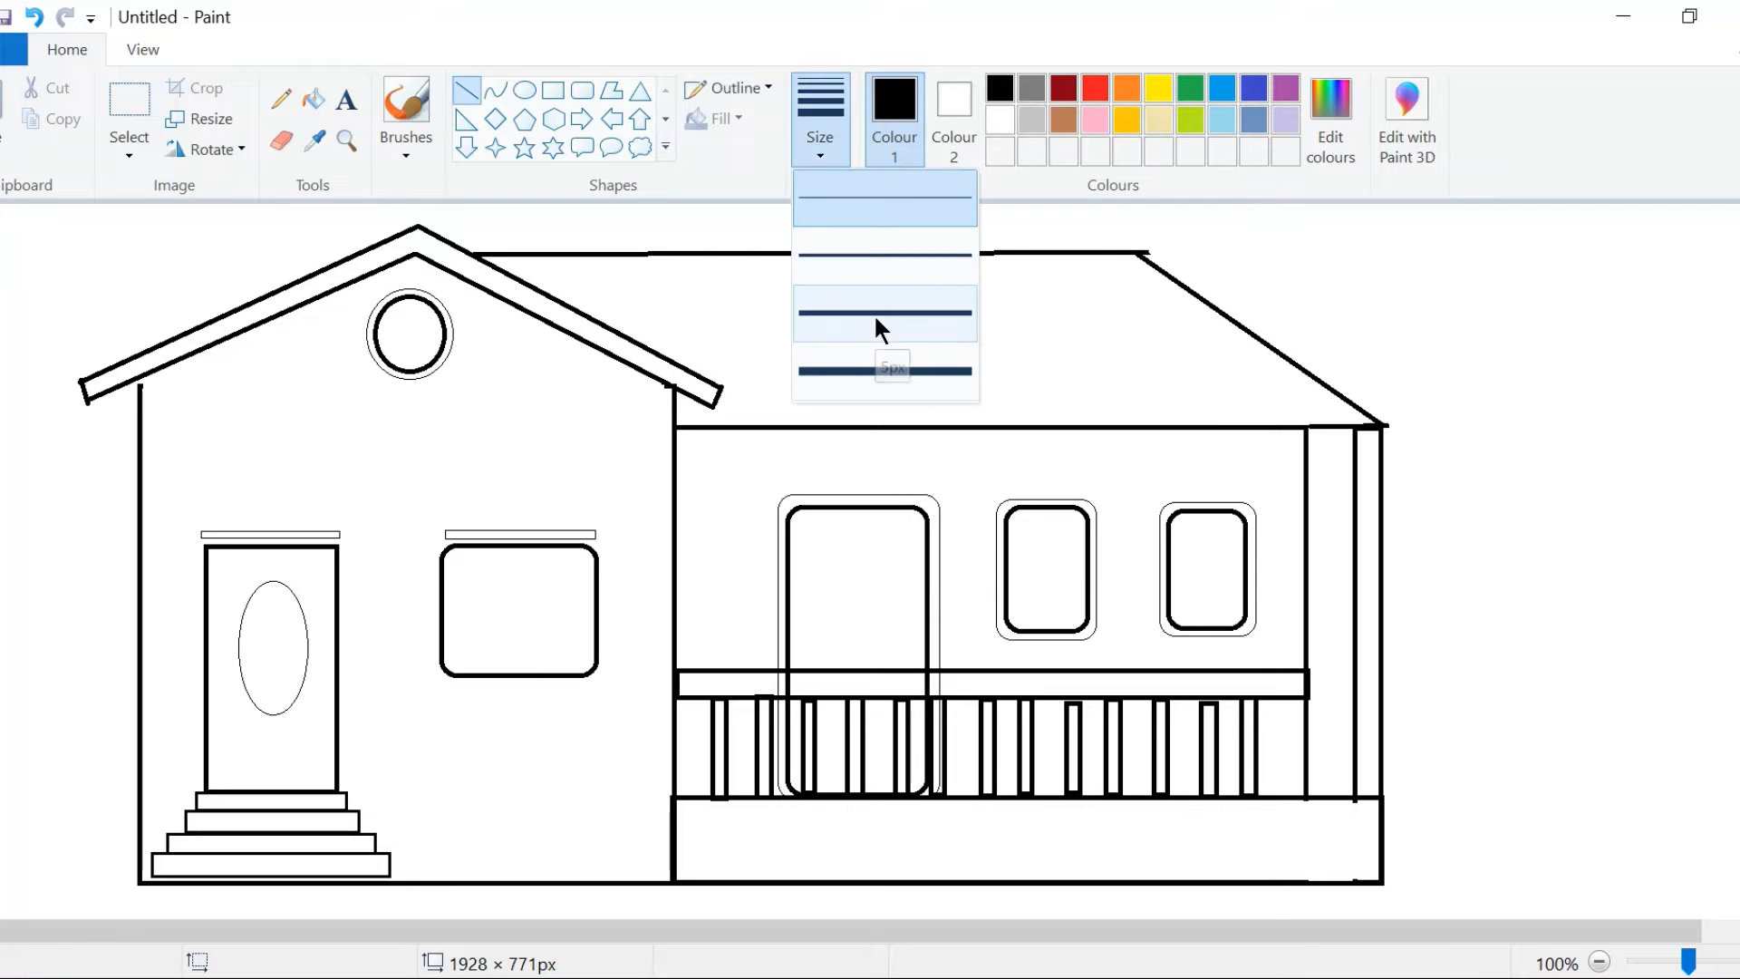
pyautogui.click(874, 314)
pyautogui.moveTo(140, 390); pyautogui.dragTo(137, 378)
pyautogui.click(195, 355)
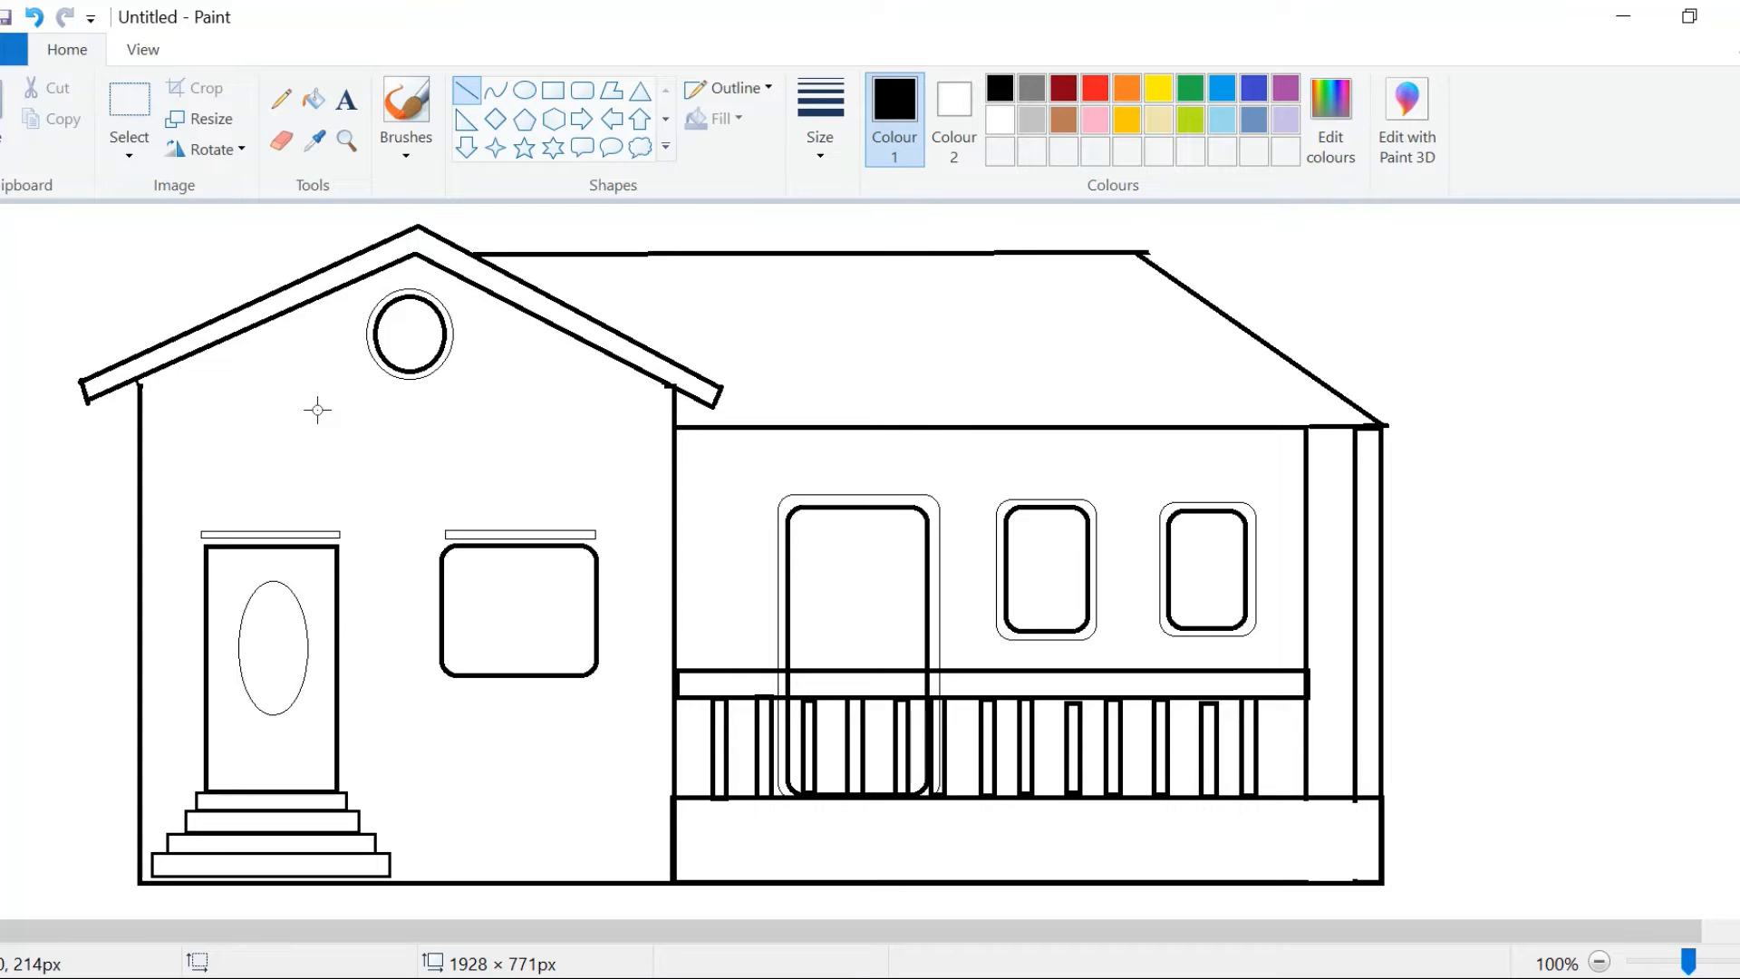
# Fill the front door around its oval and the four front steps with dark brown (RGB 108, 67, 45)
pyautogui.click(314, 99)
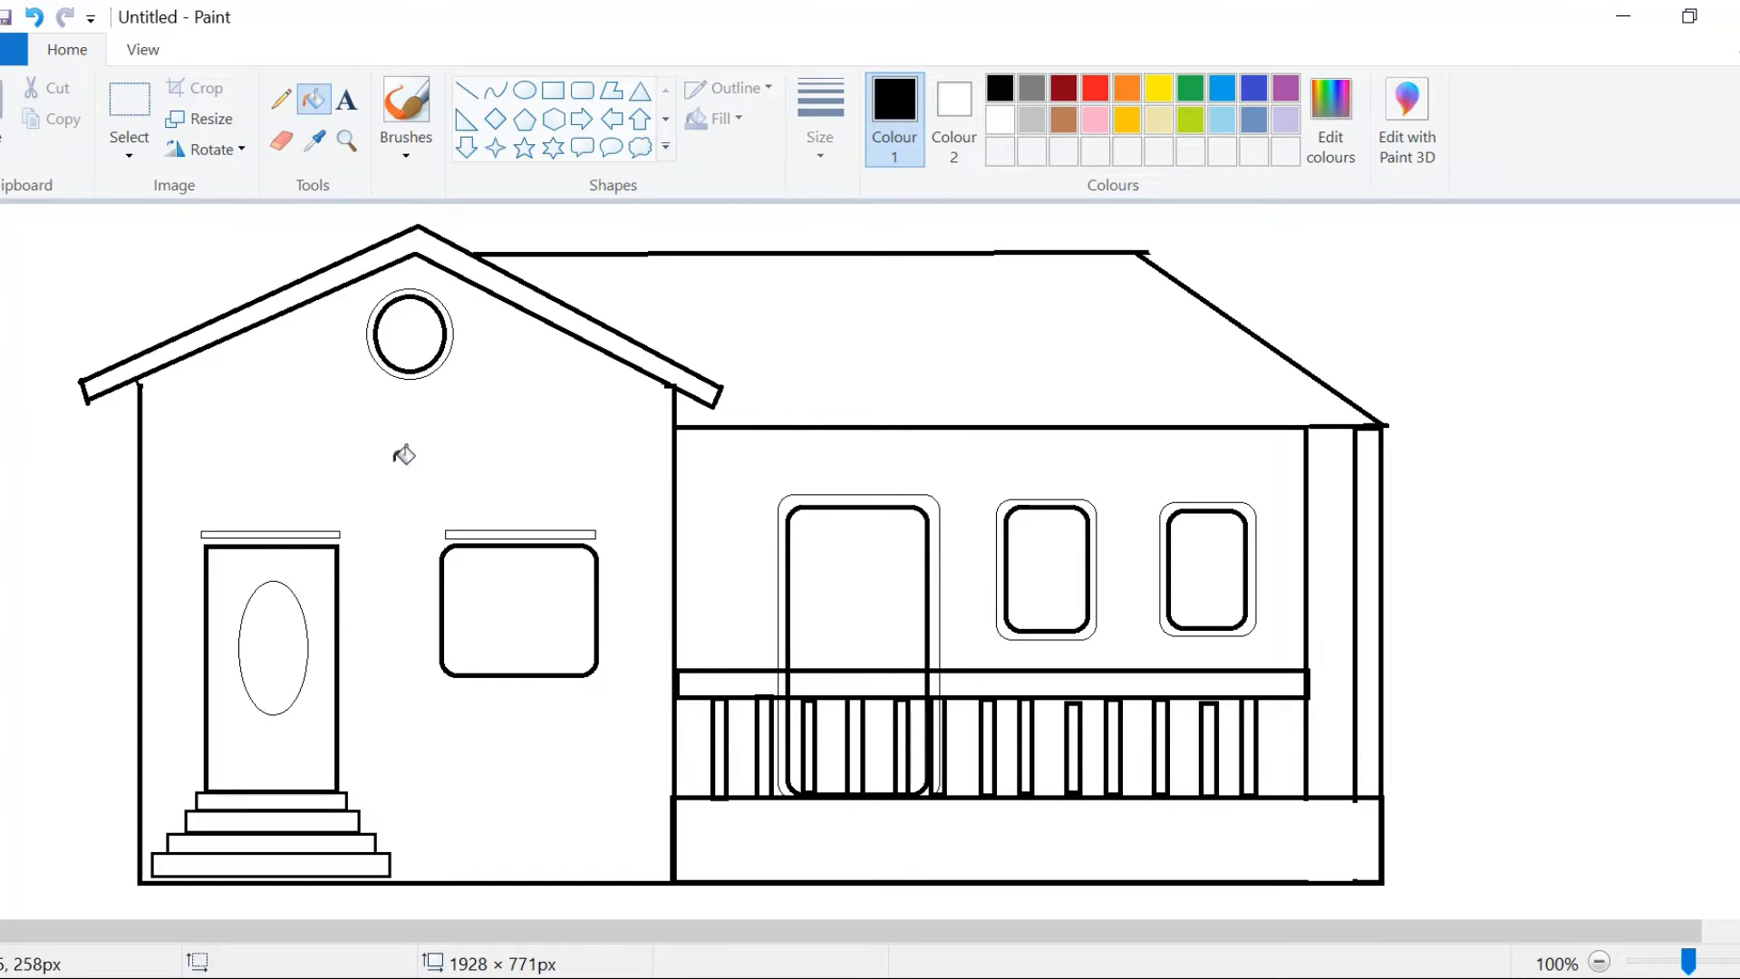
pyautogui.doubleClick(1066, 118)
pyautogui.moveTo(1169, 435); pyautogui.dragTo(1169, 490)
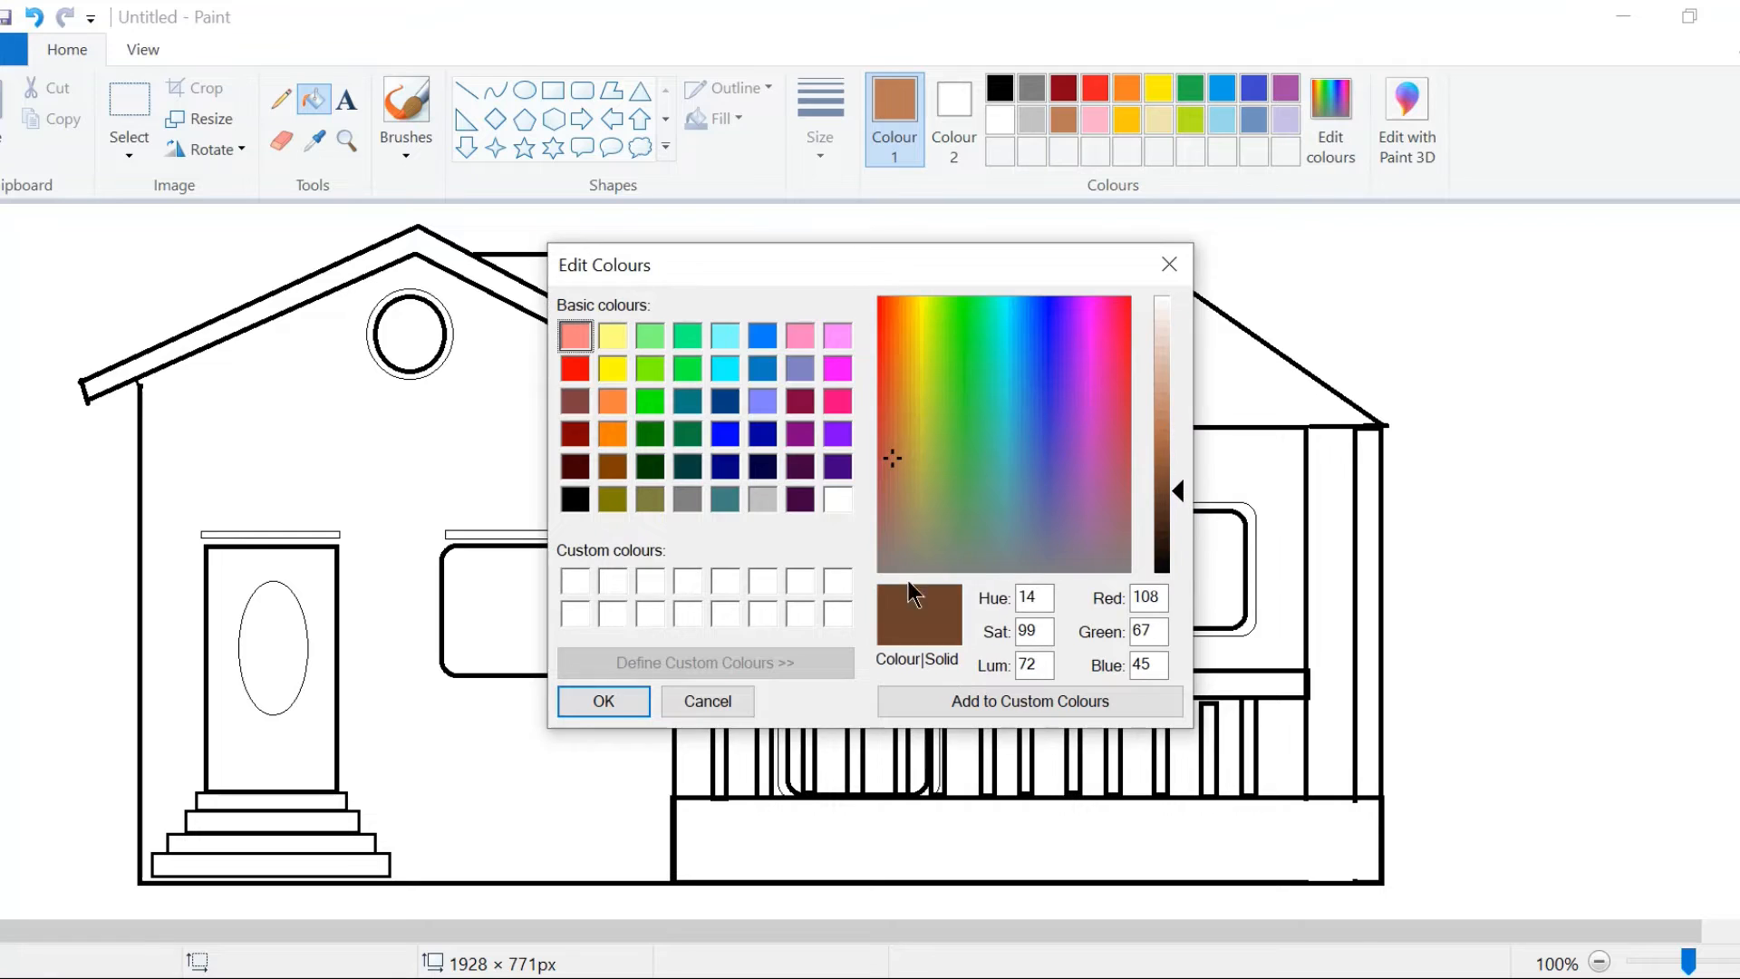
pyautogui.click(603, 700)
pyautogui.click(319, 584)
pyautogui.click(299, 803)
pyautogui.click(288, 822)
pyautogui.click(280, 842)
pyautogui.click(283, 862)
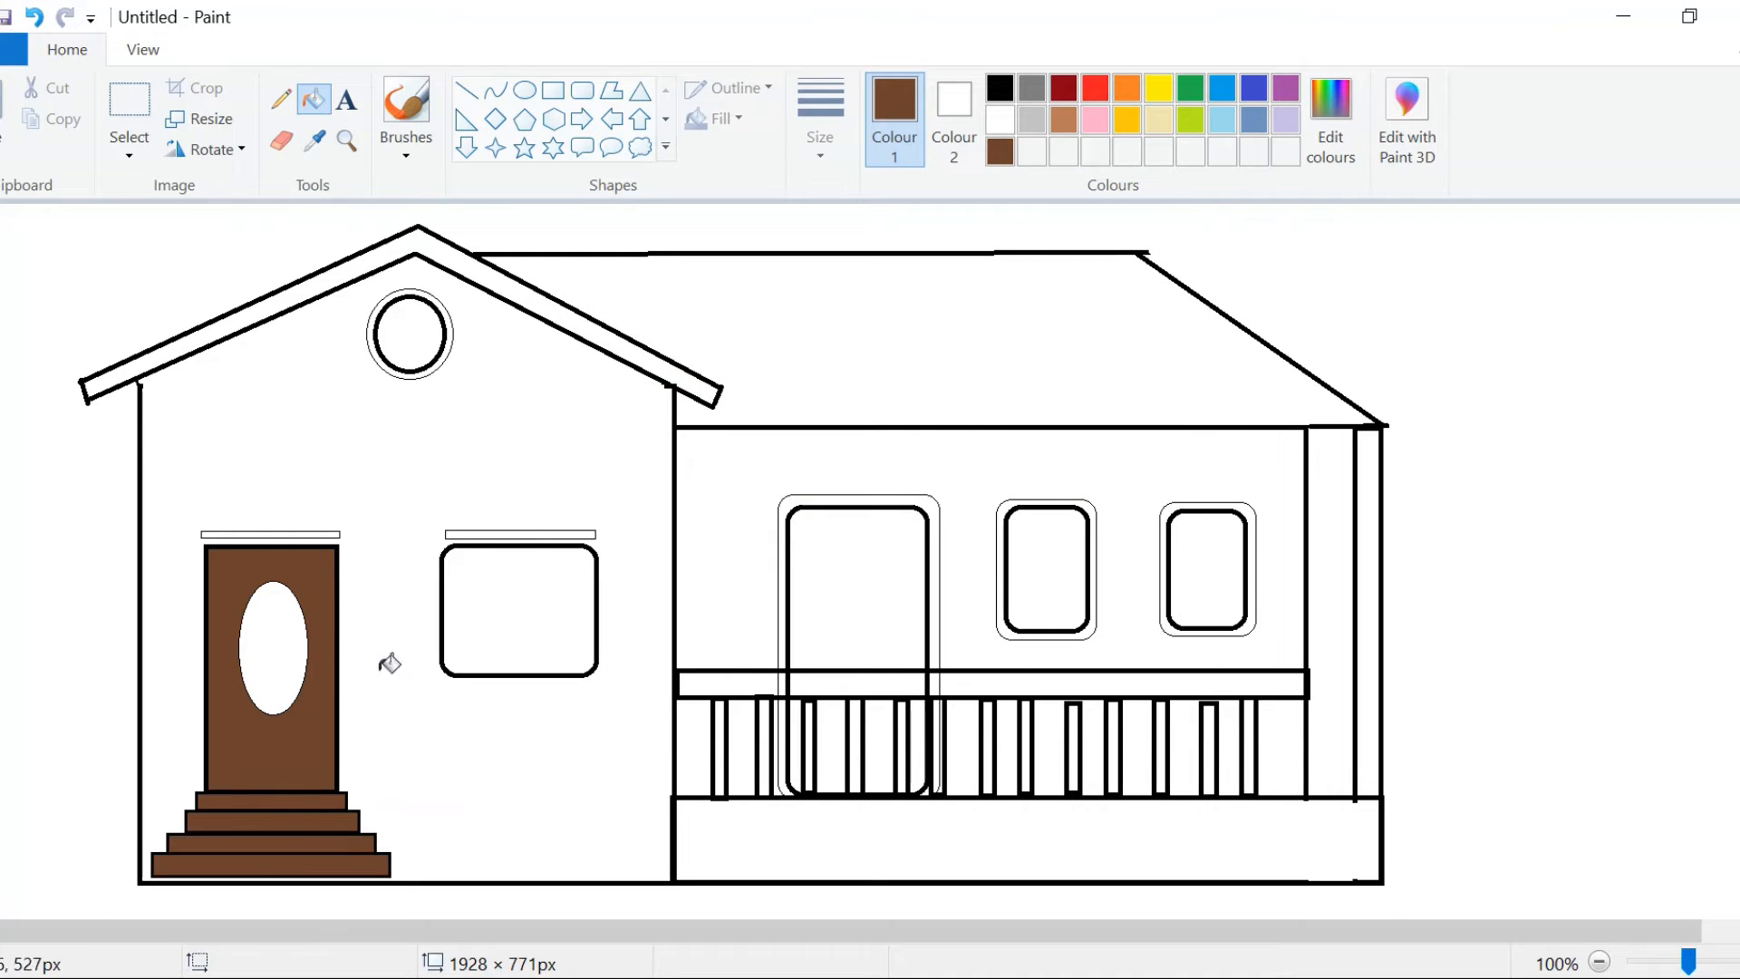
# Fill the thin bars above the front door and the front window with red
pyautogui.click(1095, 88)
pyautogui.click(323, 535)
pyautogui.click(538, 534)
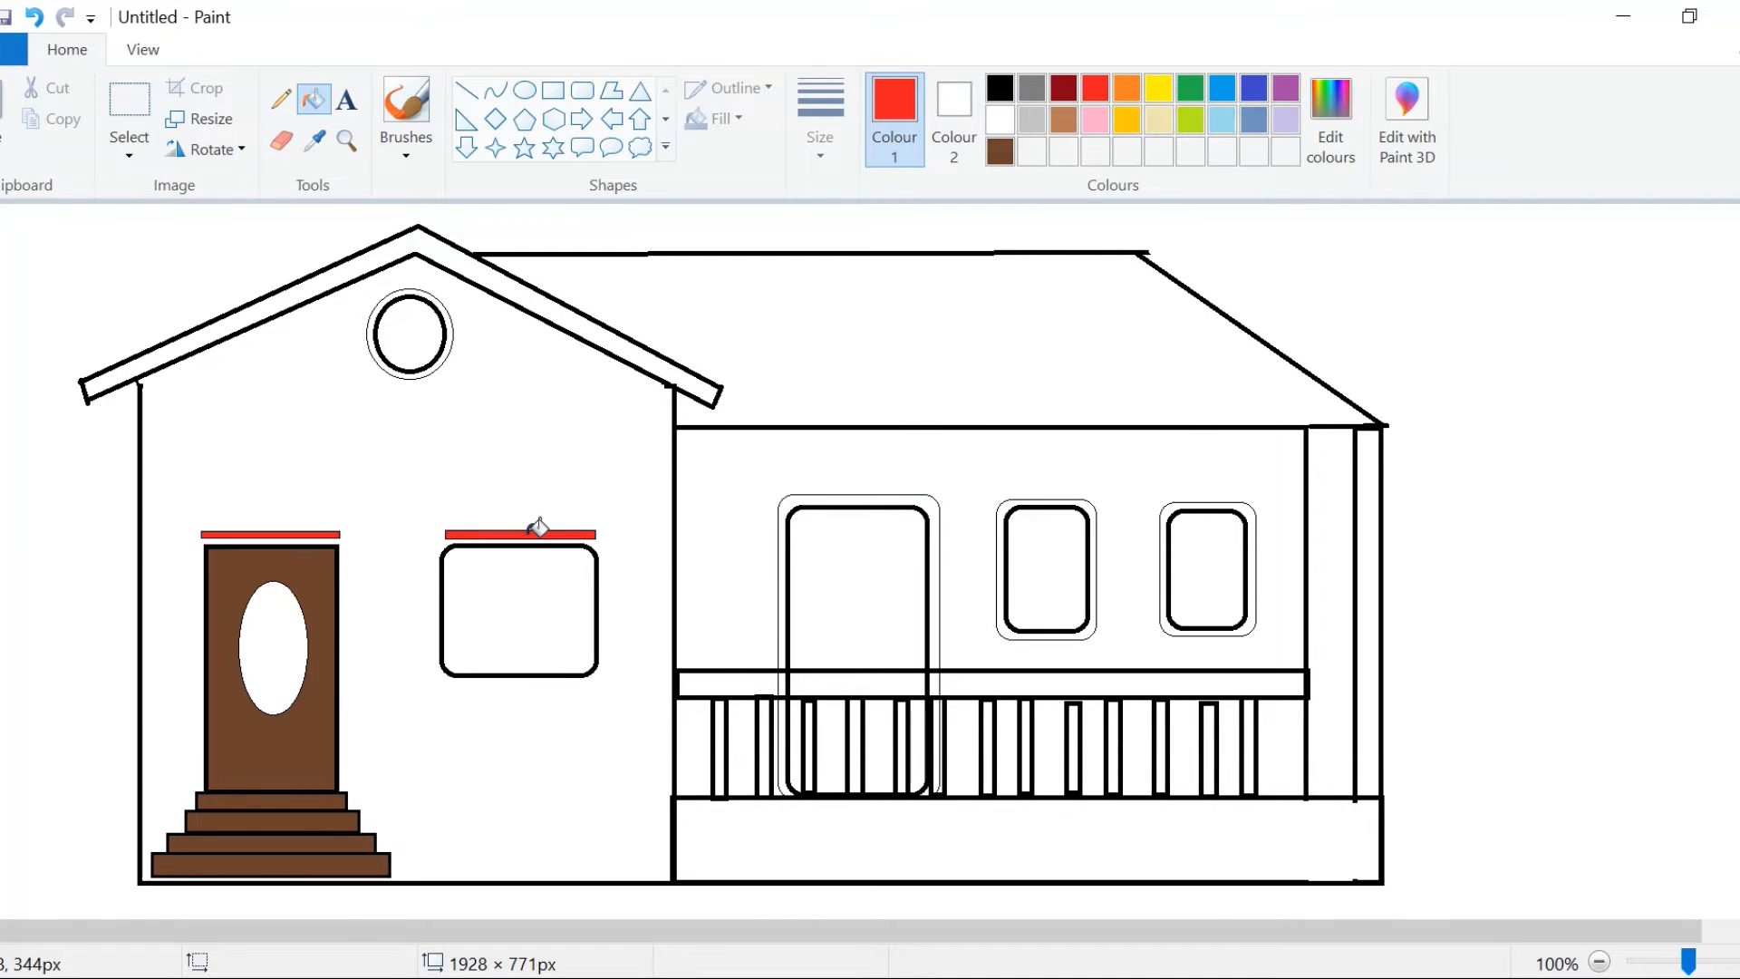
# Fill the front window with a custom light blue (RGB 81, 203, 255)
pyautogui.click(1221, 89)
pyautogui.click(1331, 108)
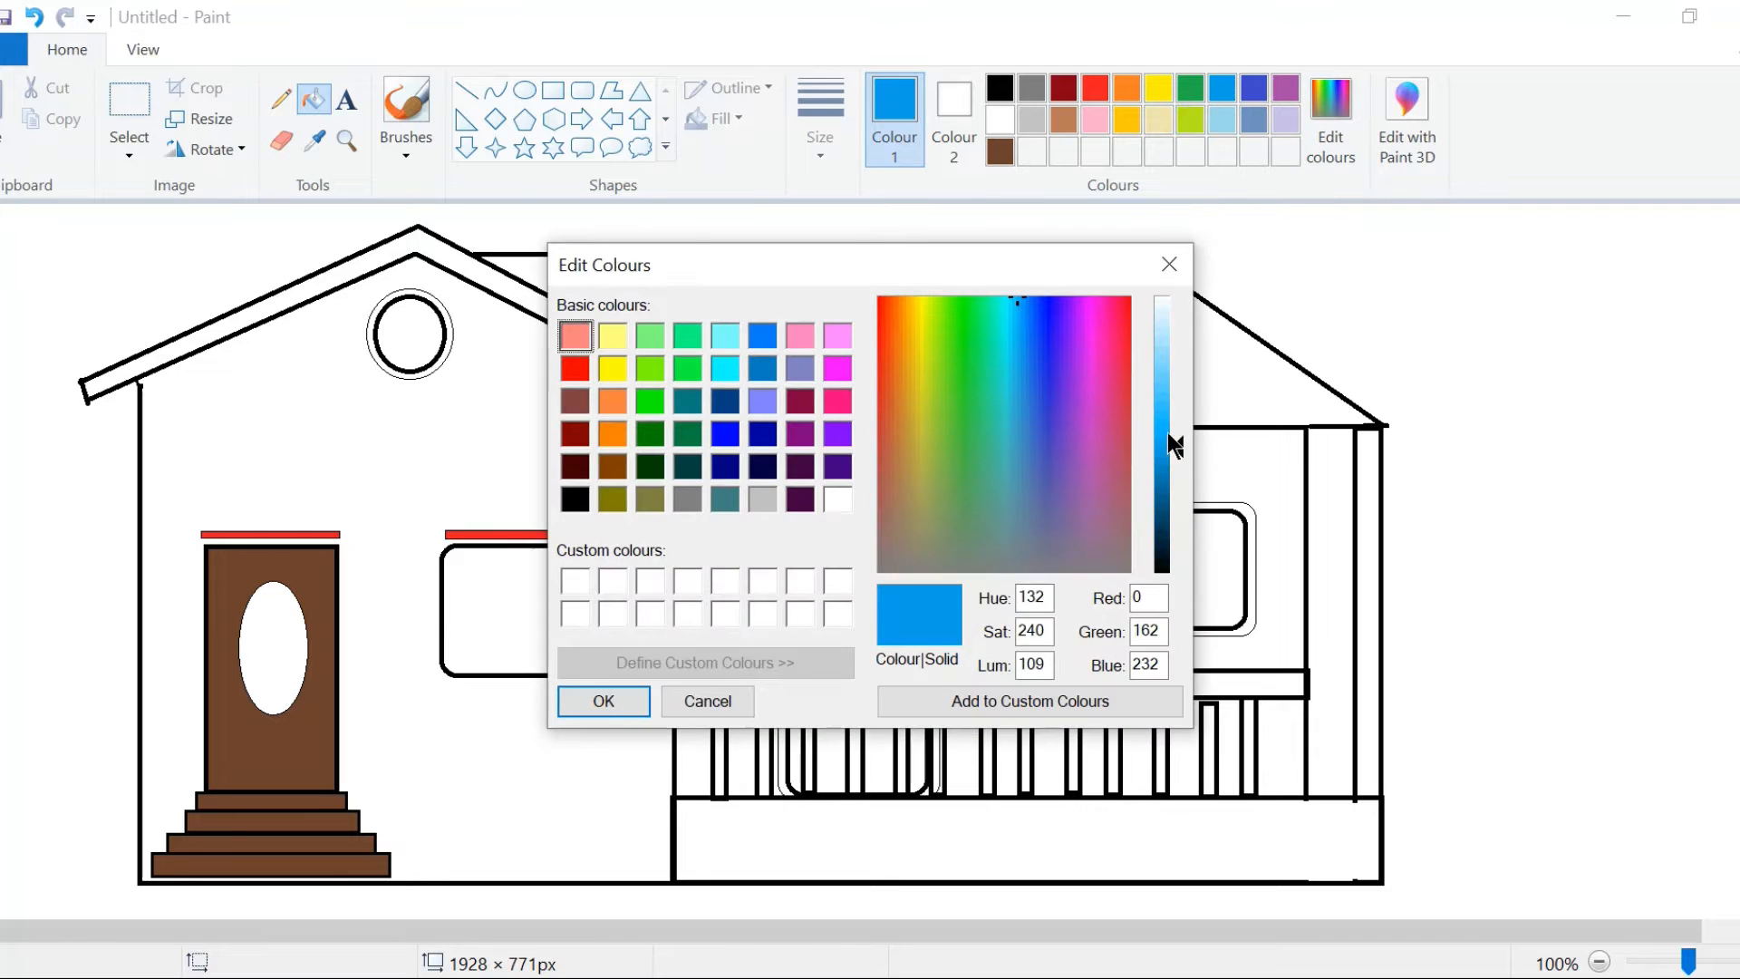
pyautogui.moveTo(1169, 433); pyautogui.dragTo(1178, 388)
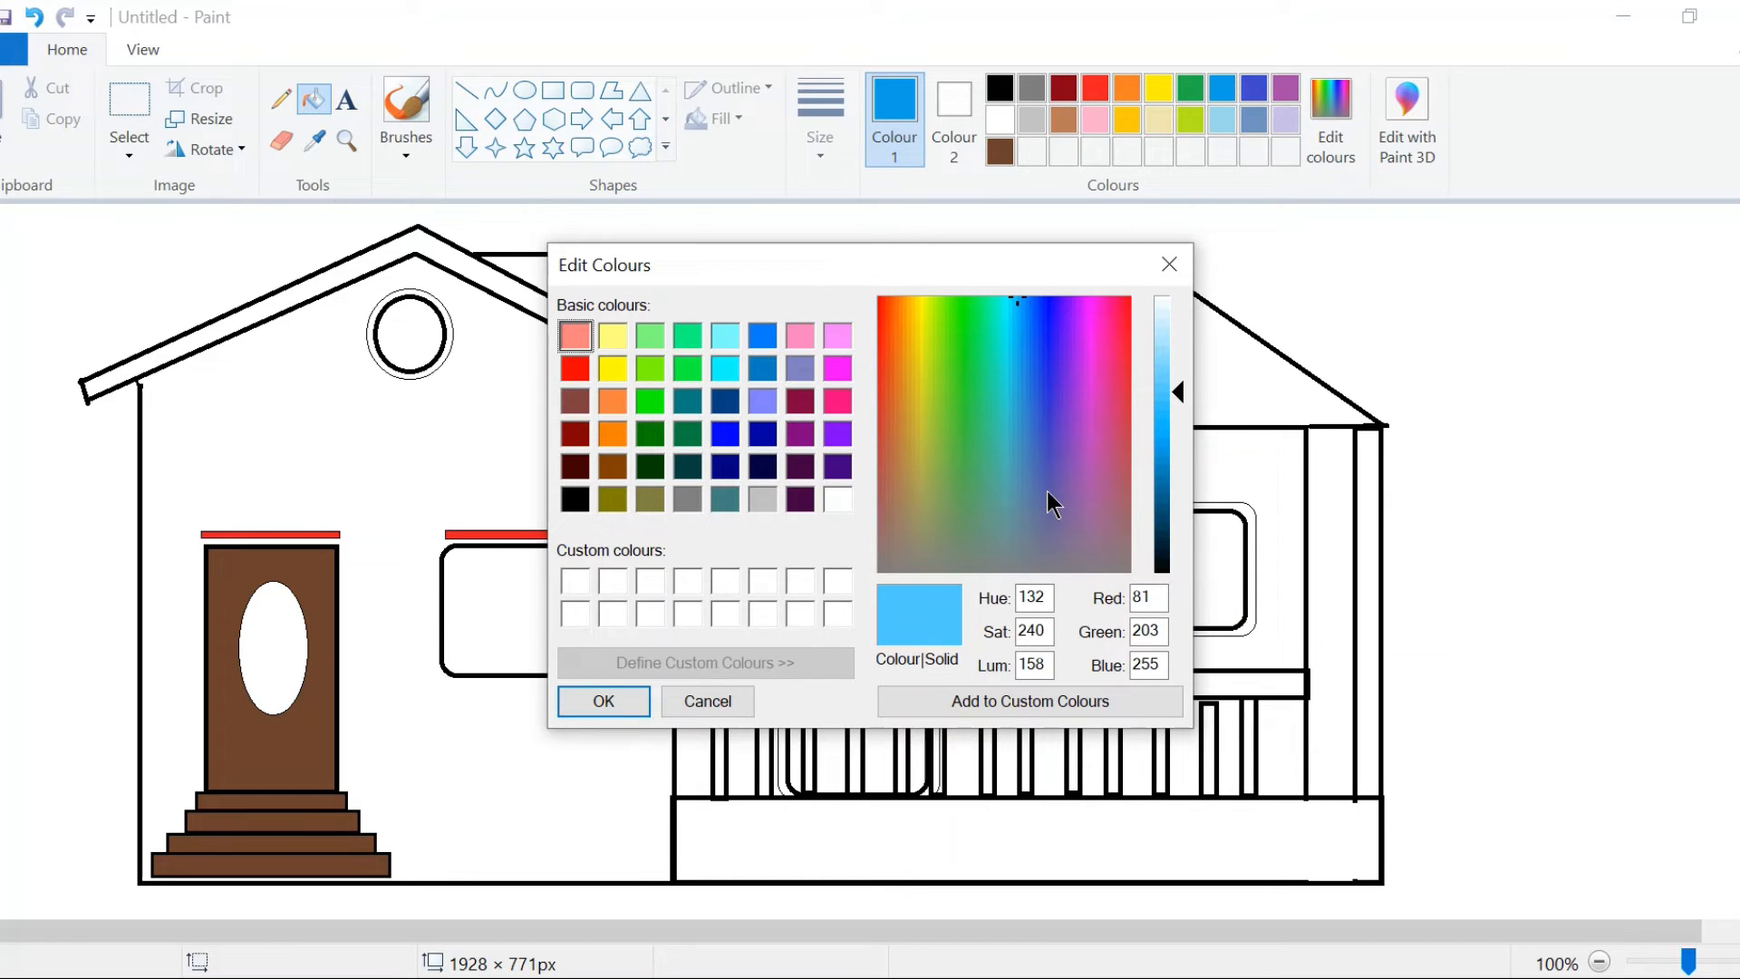
pyautogui.click(605, 702)
pyautogui.click(518, 609)
# Draw a white cross on the front window from thickest-outline rectangles, about 9 × 129 px vertically and 161 × 10 px horizontally
pyautogui.click(999, 118)
pyautogui.click(552, 90)
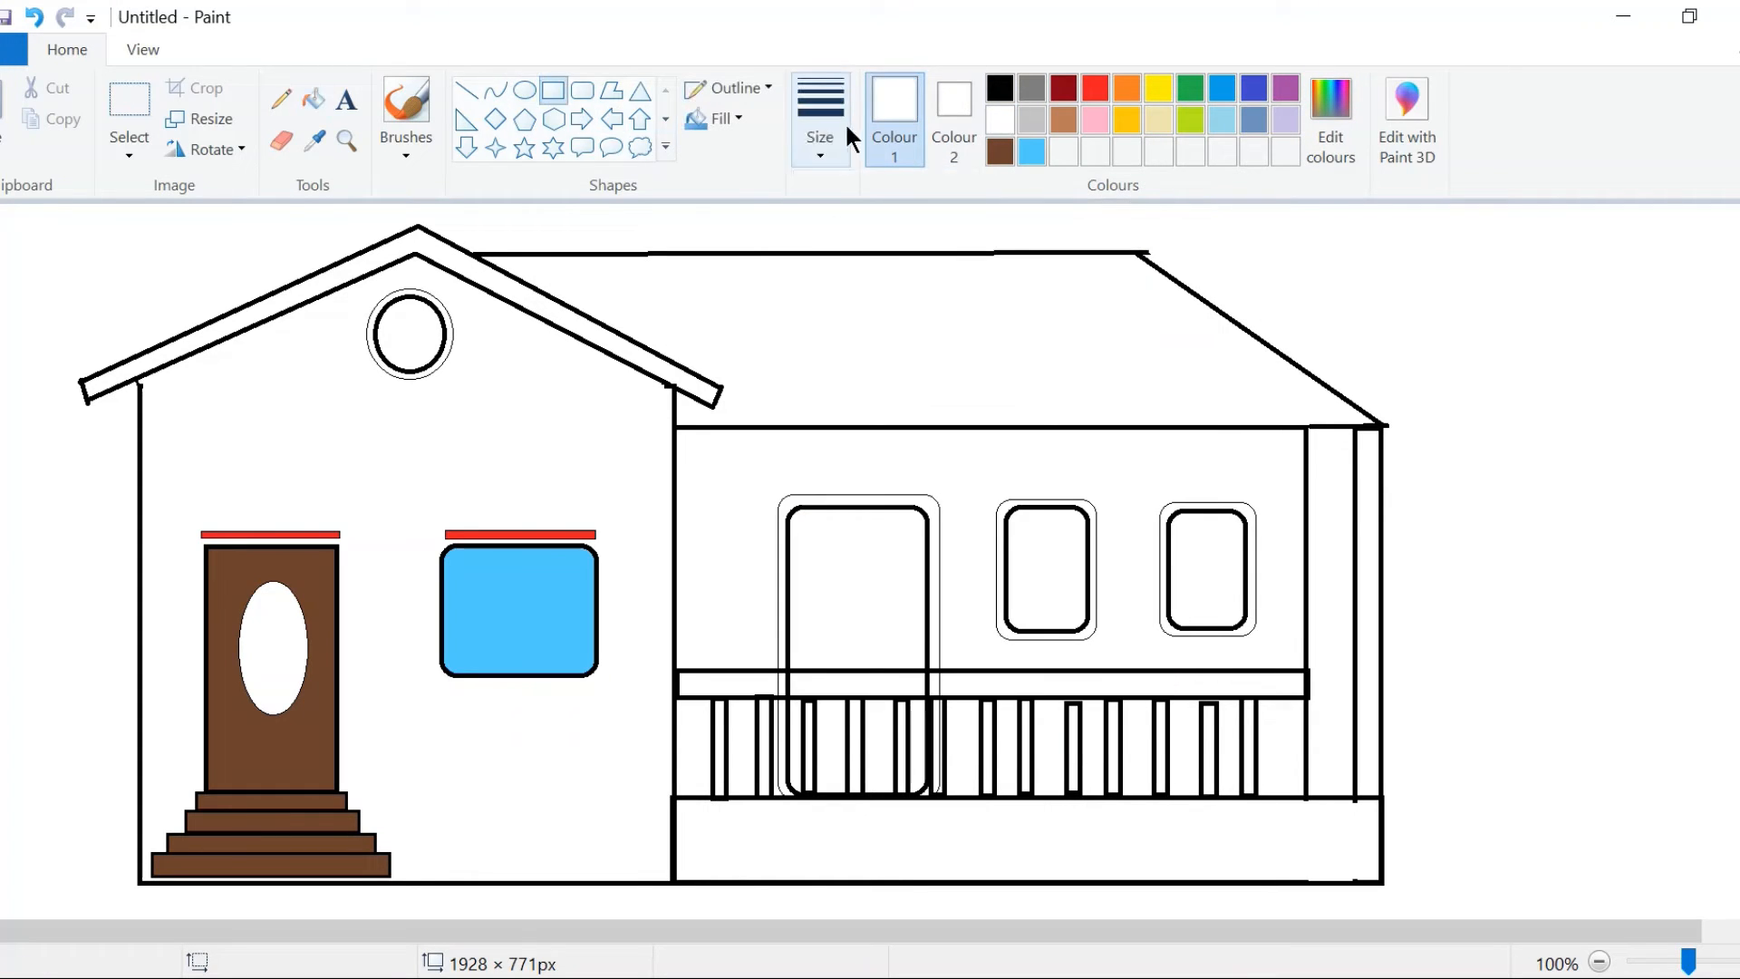
pyautogui.click(820, 118)
pyautogui.click(883, 372)
pyautogui.moveTo(508, 542)
pyautogui.mouseDown()
pyautogui.moveTo(513, 673)
pyautogui.moveTo(517, 551)
pyautogui.mouseUp()
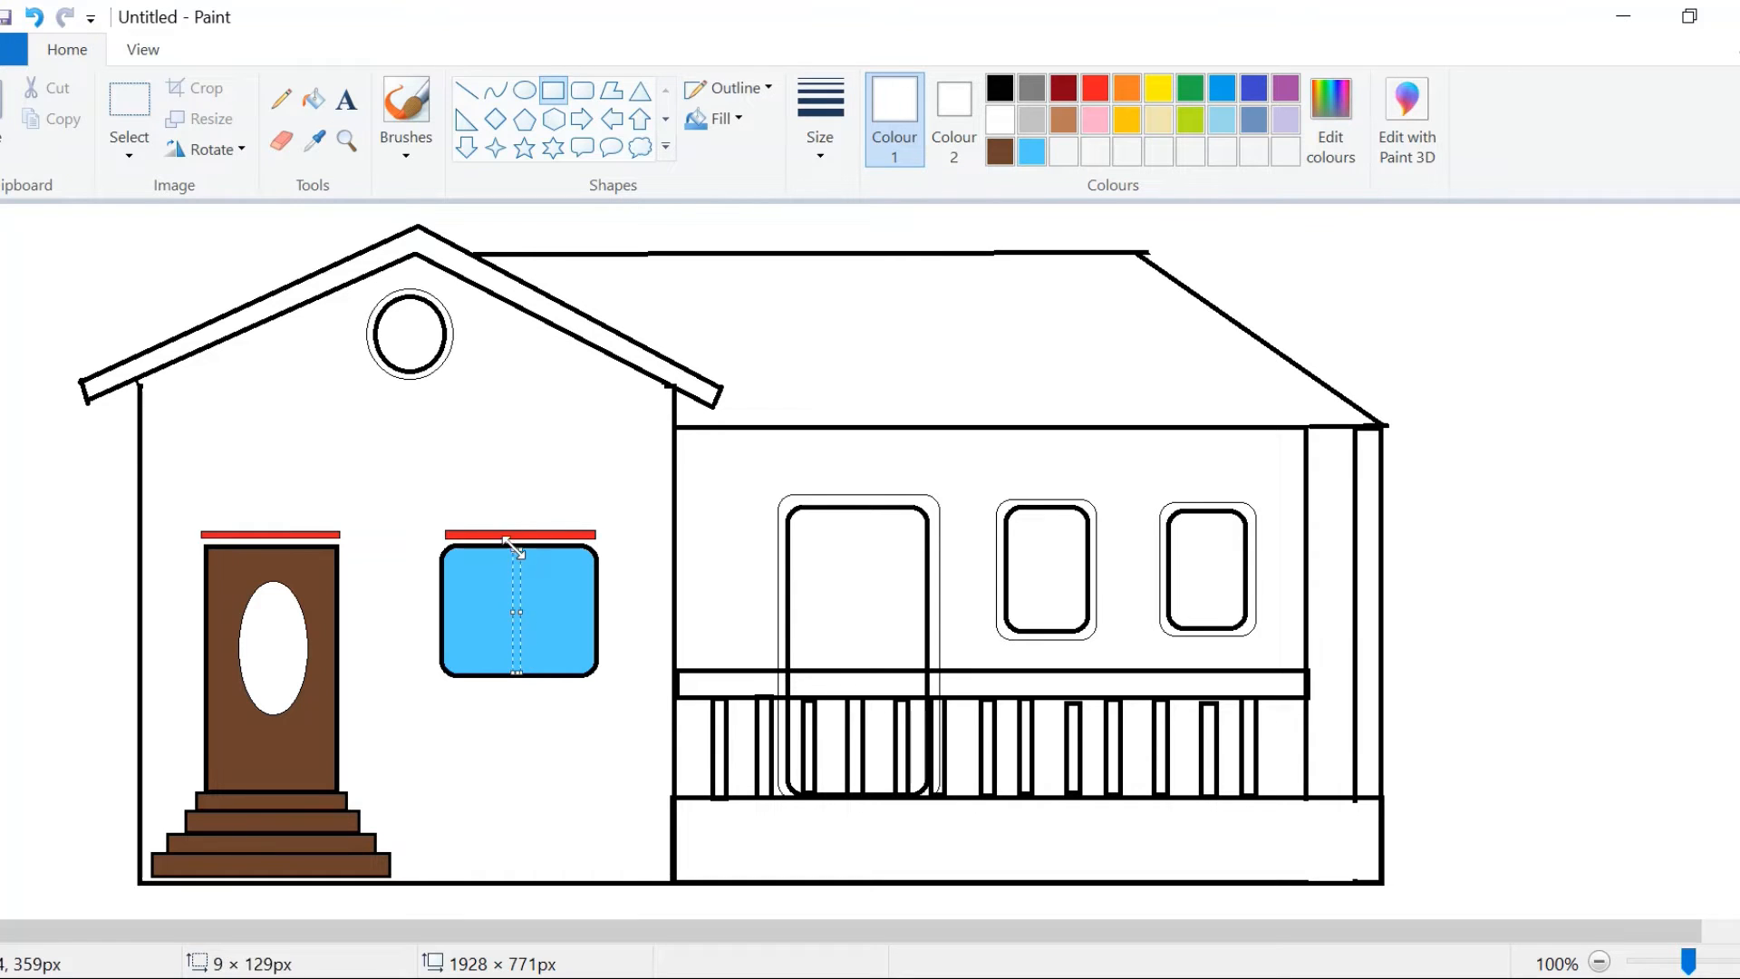
pyautogui.click(1495, 388)
pyautogui.moveTo(442, 600); pyautogui.dragTo(595, 607)
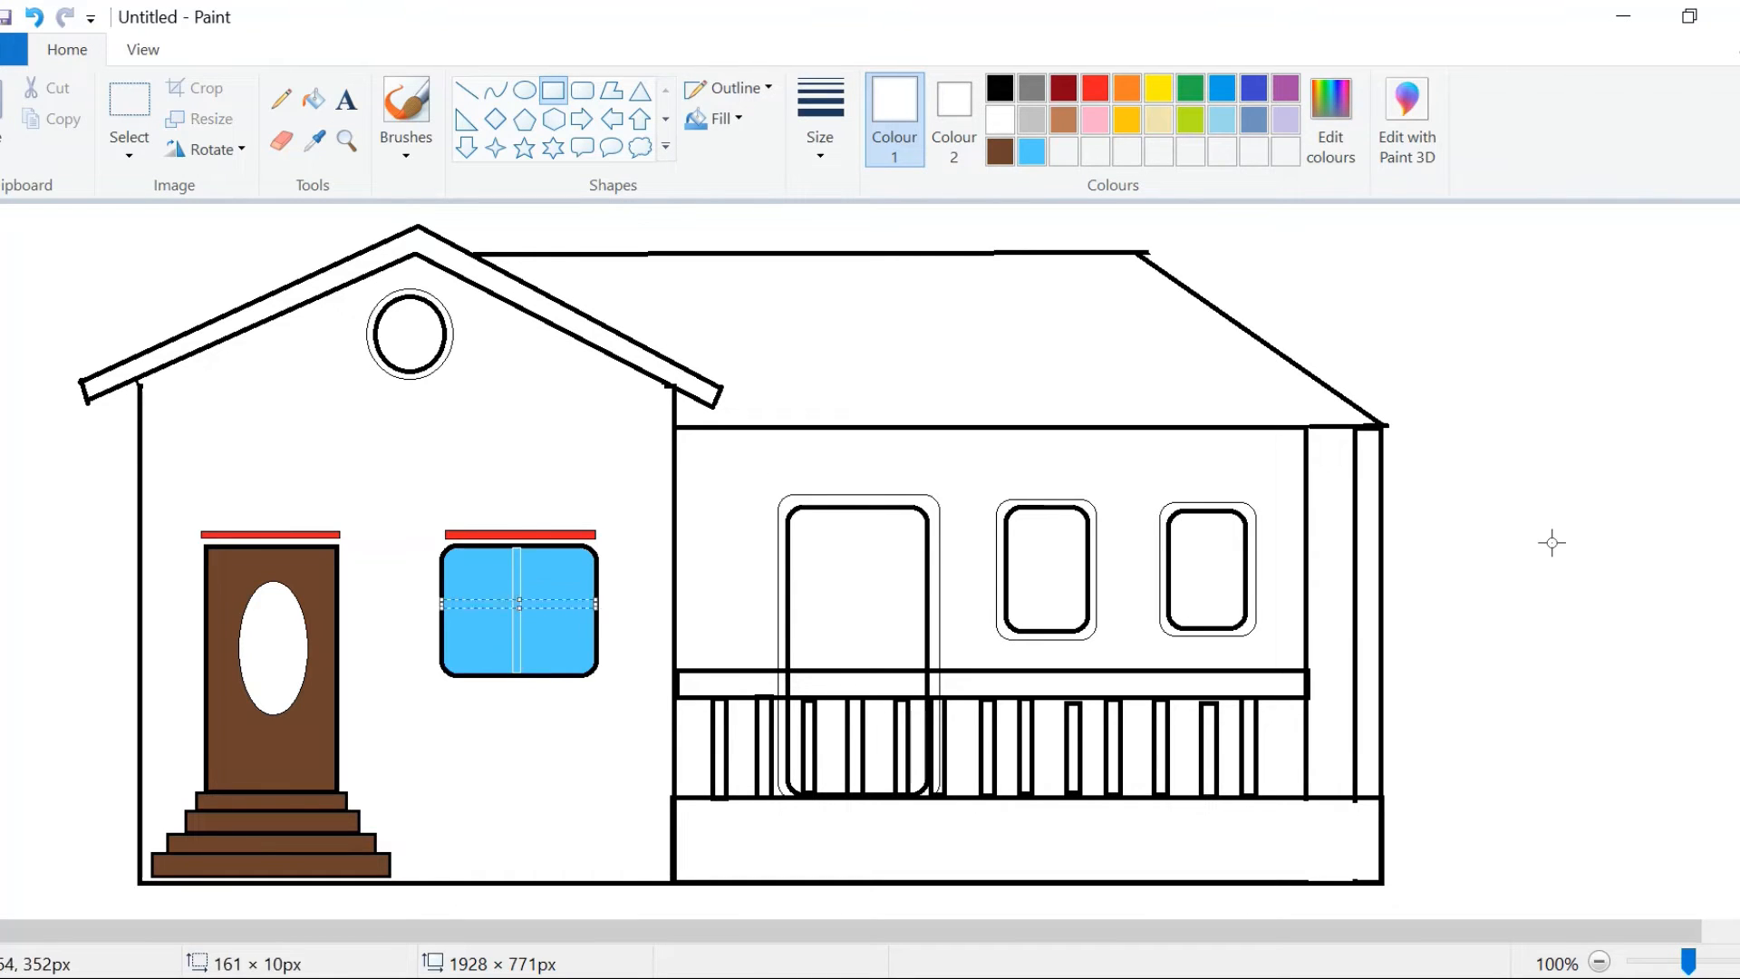
pyautogui.click(1553, 540)
# Fill the gable's round window with green, leaving its thin outer ring white
pyautogui.click(313, 100)
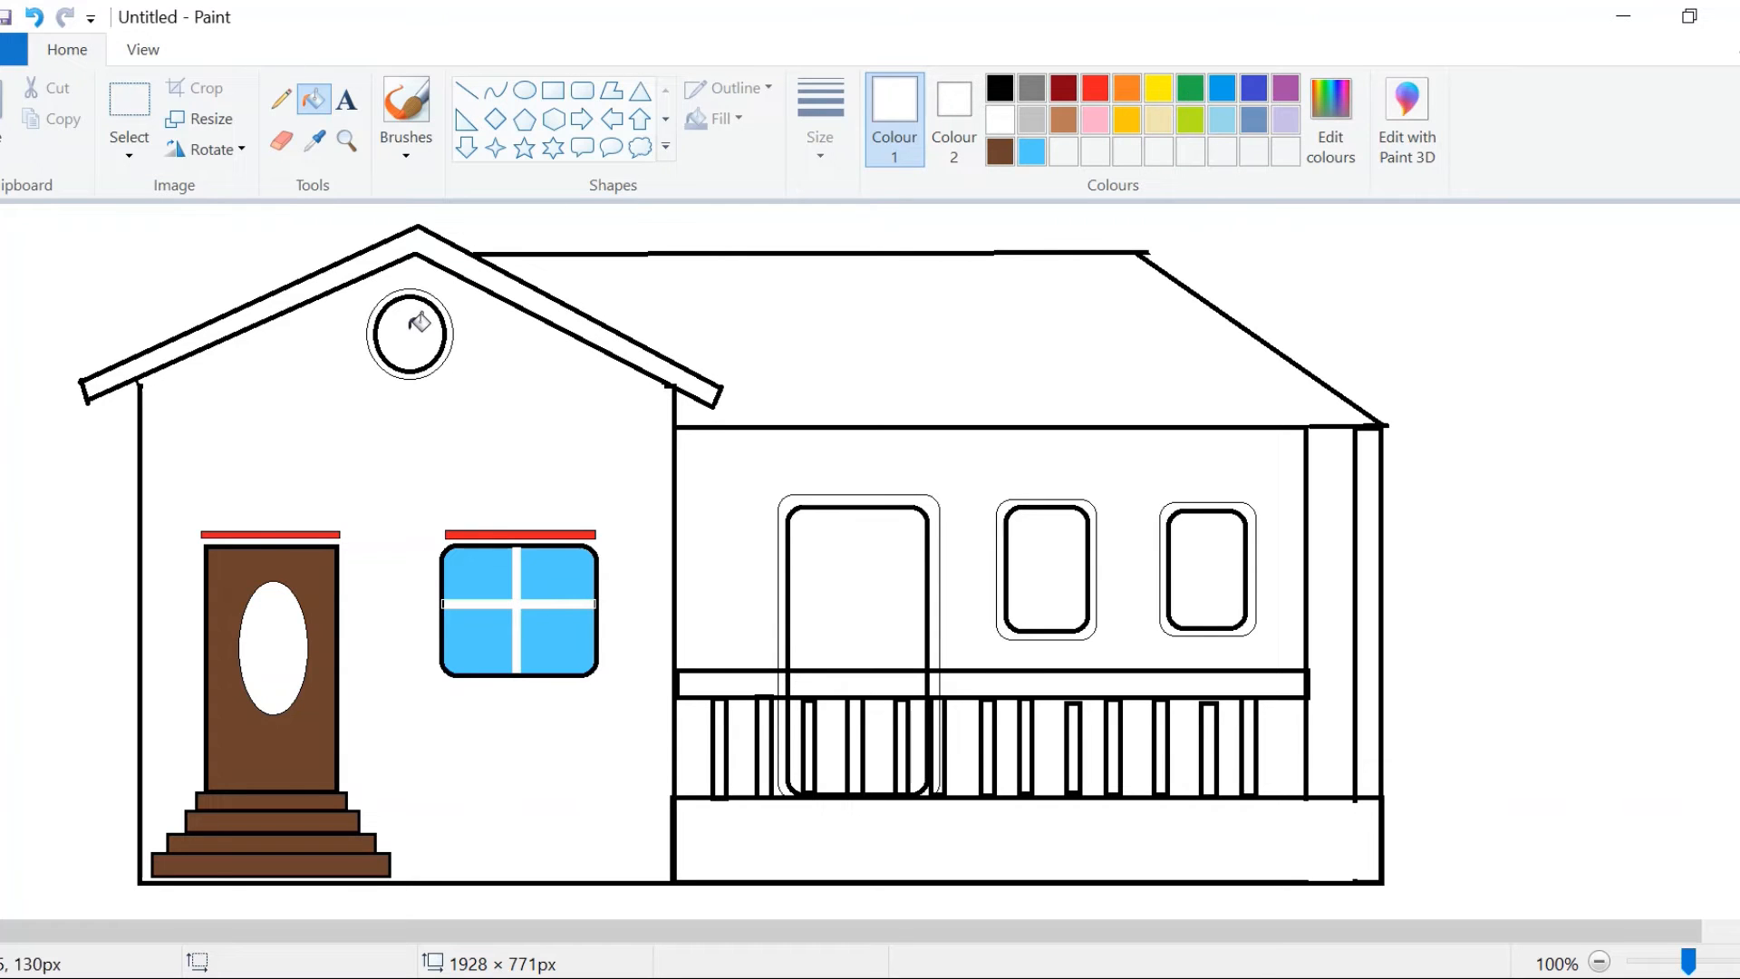
pyautogui.click(1190, 88)
pyautogui.click(433, 323)
# Fill the gabled front wall with yellow and the side wing's roof with red
pyautogui.click(1158, 88)
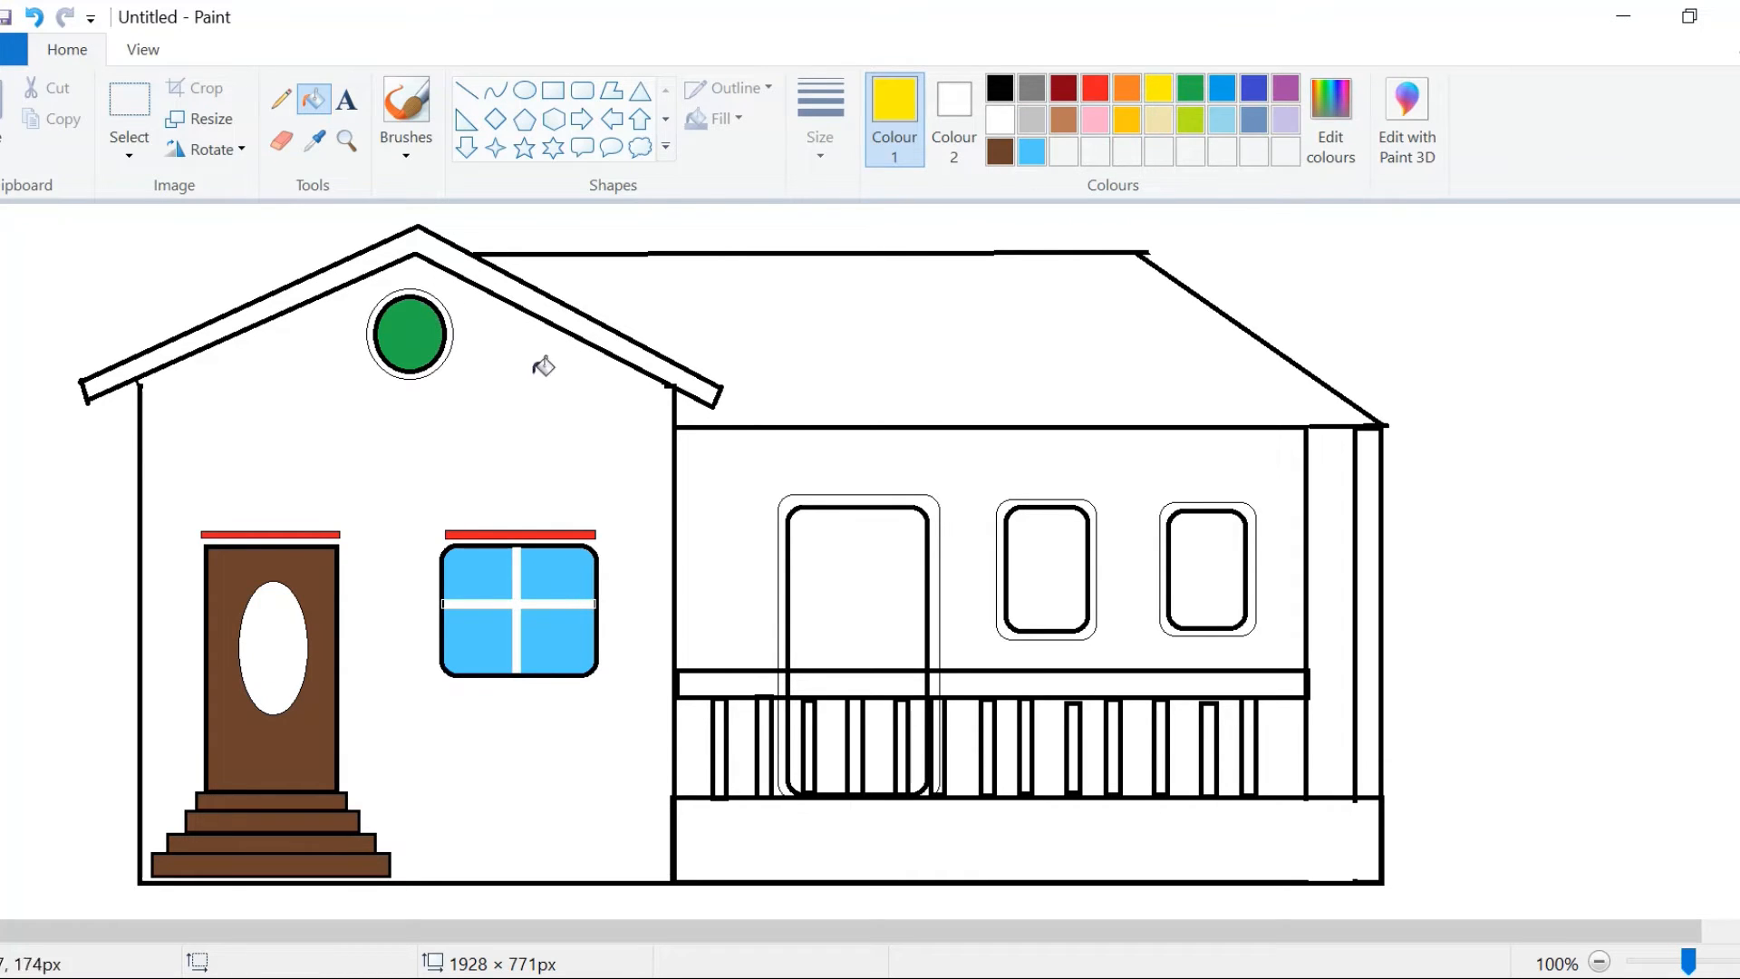
pyautogui.click(537, 373)
pyautogui.click(1102, 96)
pyautogui.click(1015, 319)
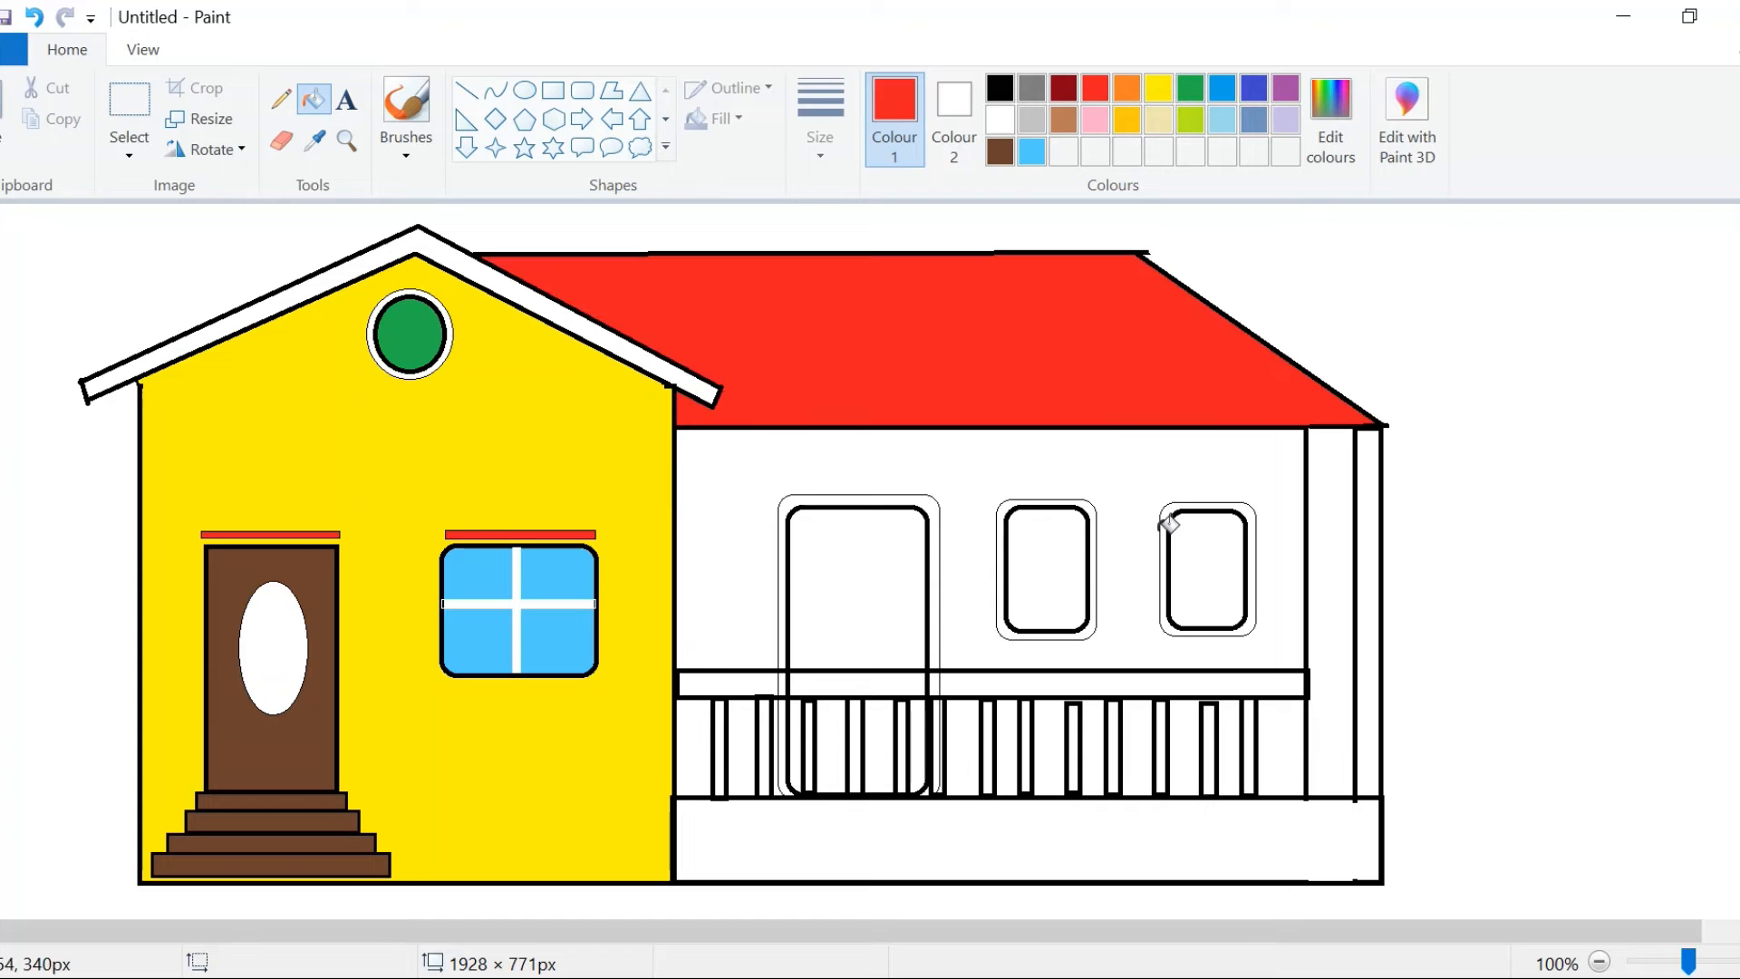
# Fill both windows of the side wing with the custom light blue, leaving their frames white
pyautogui.click(1031, 151)
pyautogui.click(1044, 534)
pyautogui.click(1206, 544)
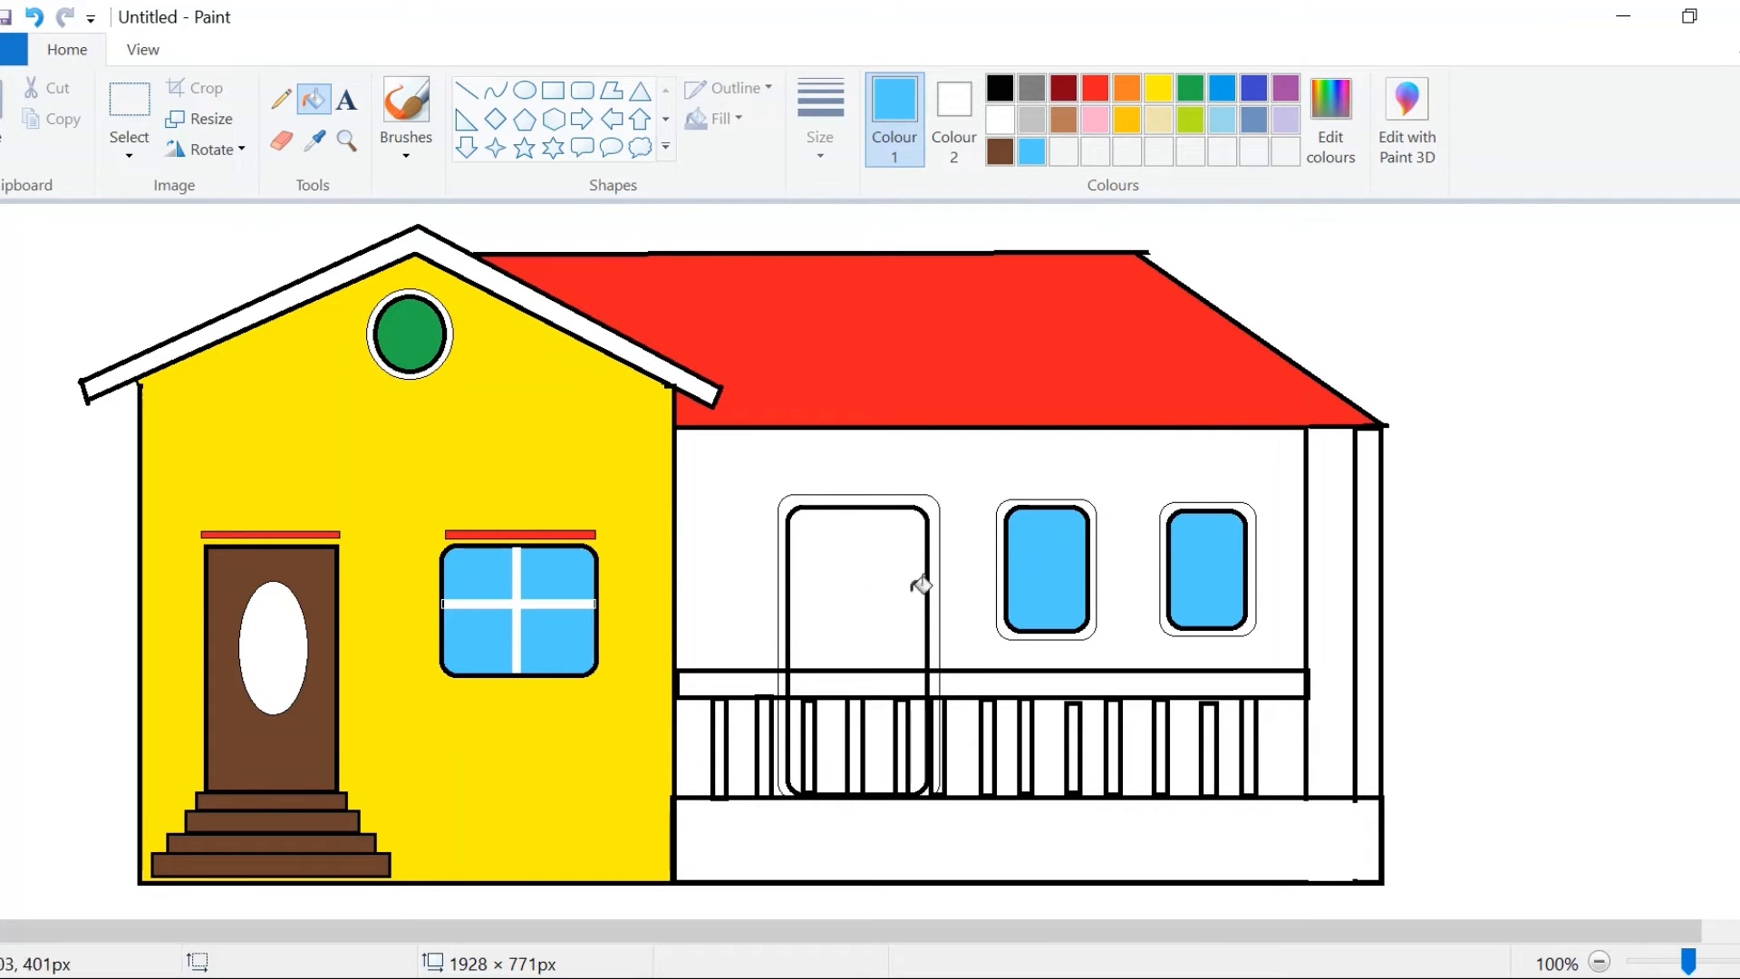
# Fill the side wing's door with light blue, including its sections behind the handrail and between the balusters
pyautogui.click(859, 581)
pyautogui.click(861, 684)
pyautogui.click(797, 734)
pyautogui.click(838, 715)
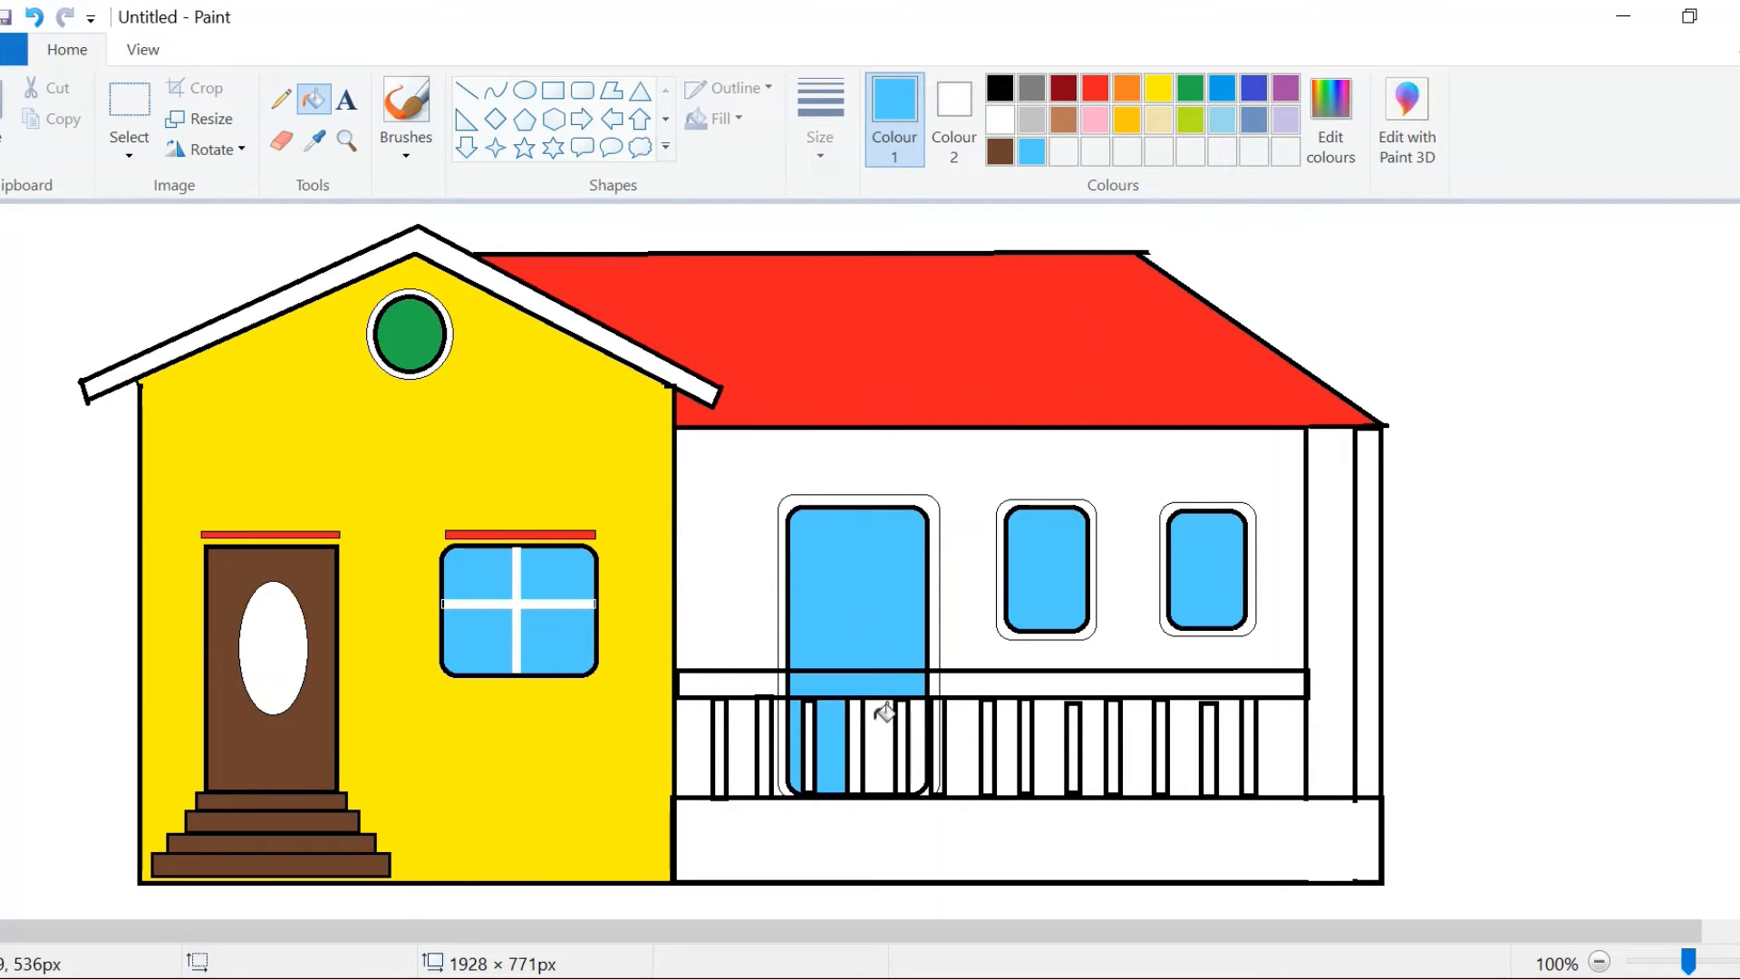
pyautogui.click(879, 725)
pyautogui.click(918, 726)
# Erase the handrail's upper line where it crosses the side wing's door and fill the erased strip with light blue
pyautogui.click(281, 141)
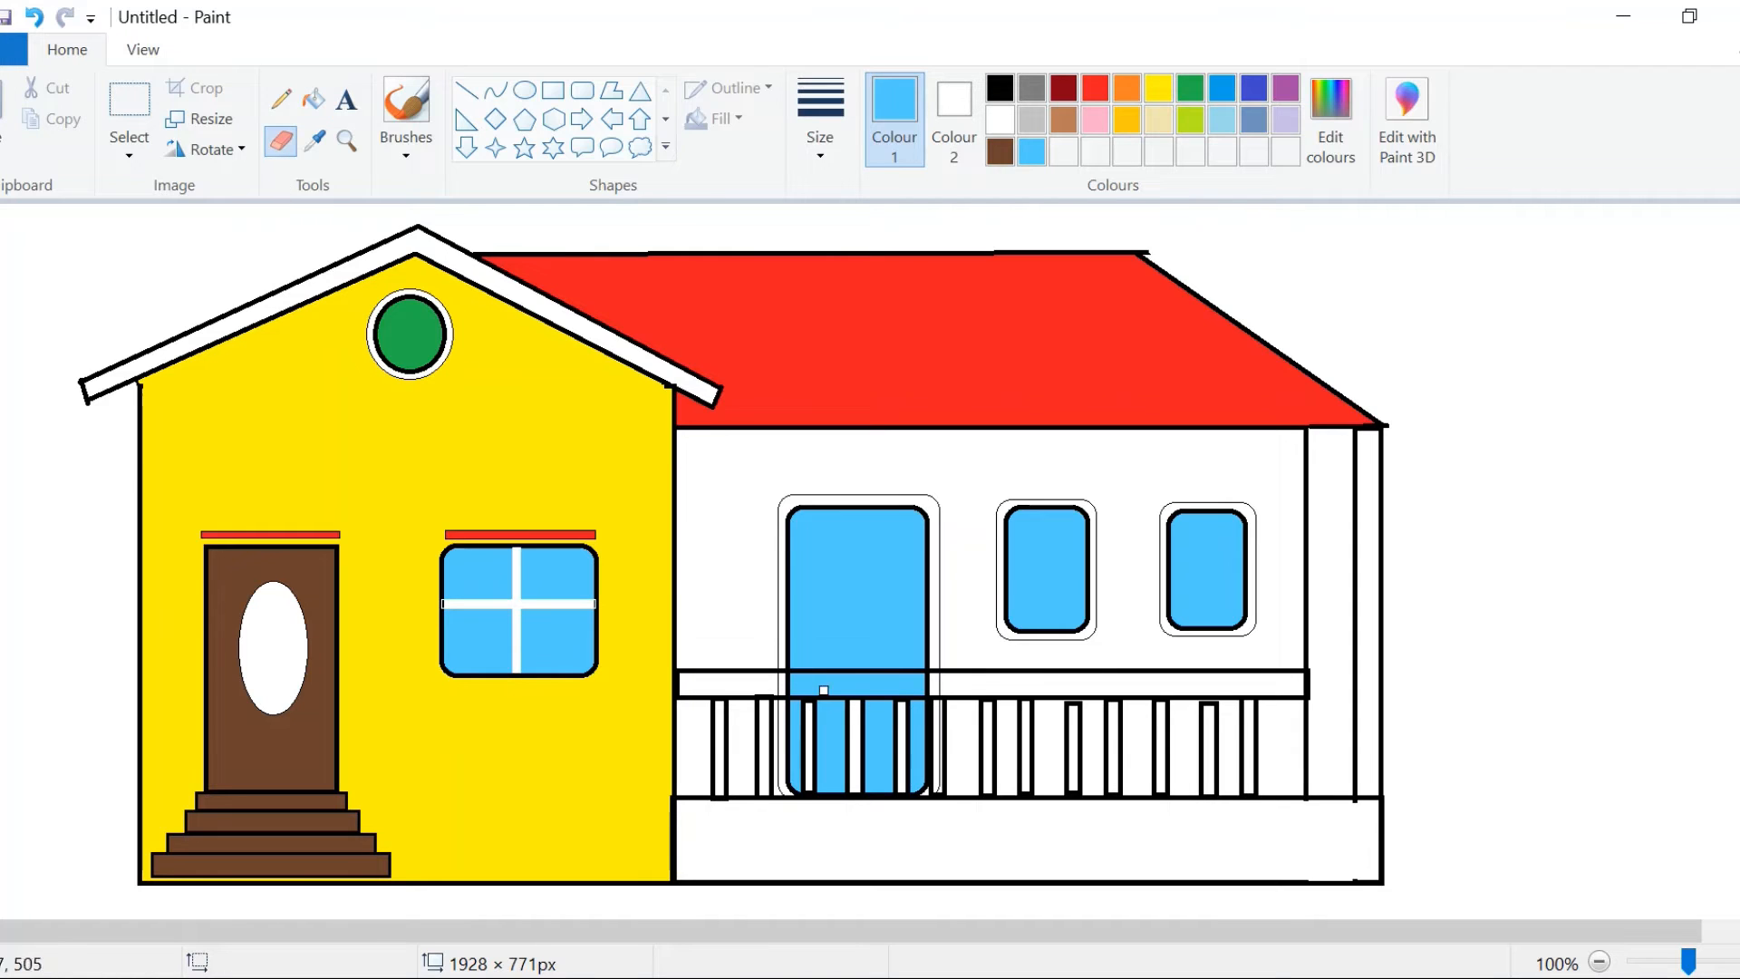
pyautogui.hotkey('ctrl', 'z')
pyautogui.moveTo(796, 671); pyautogui.dragTo(926, 669)
pyautogui.click(34, 17)
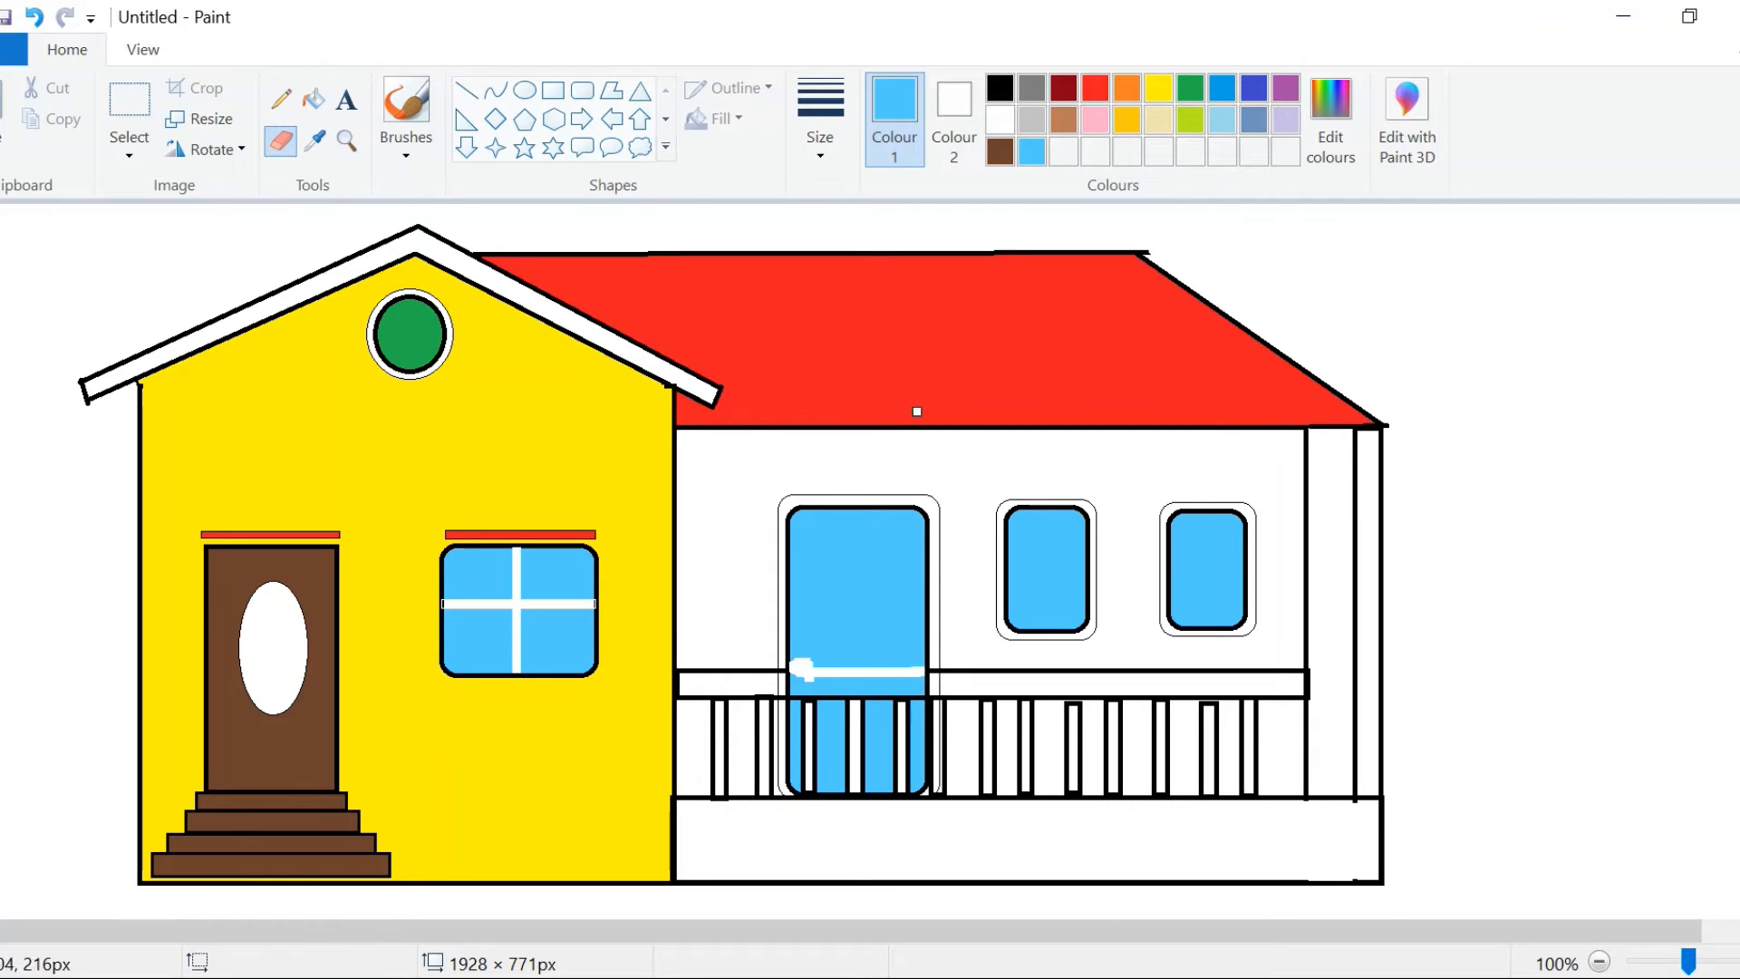
pyautogui.click(312, 100)
pyautogui.click(829, 669)
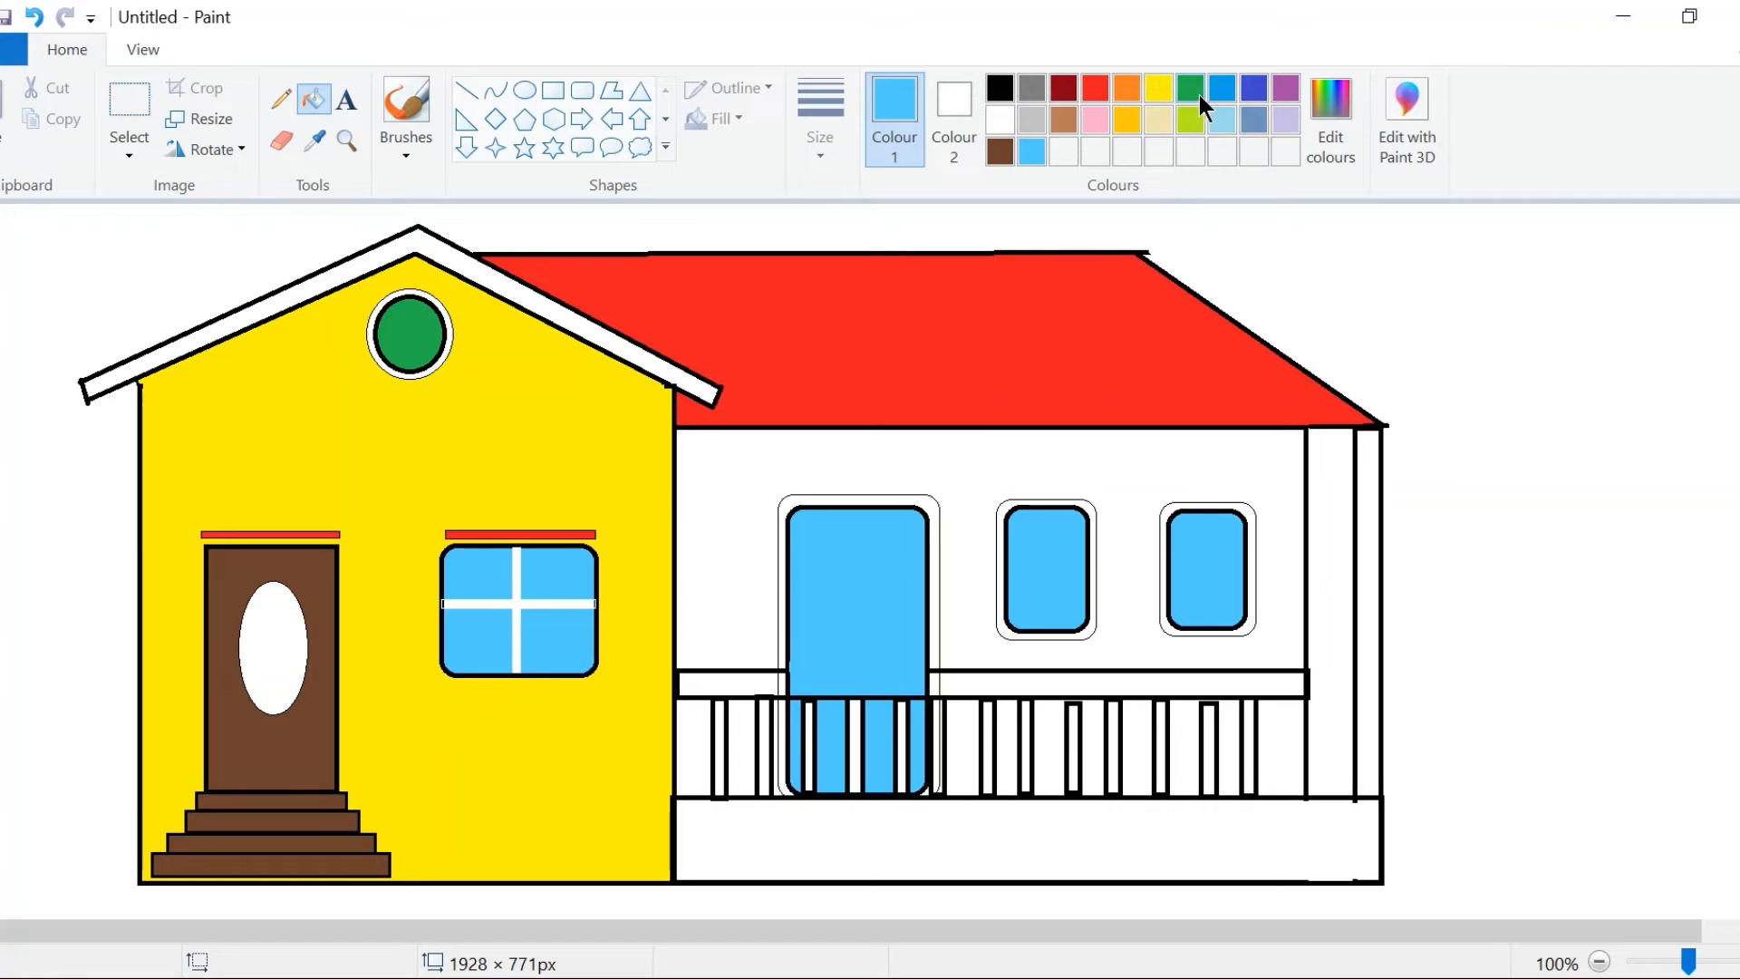
# Fill the side wing's upper wall with indigo blue and the handrail on both sides of the door with red
pyautogui.click(1252, 92)
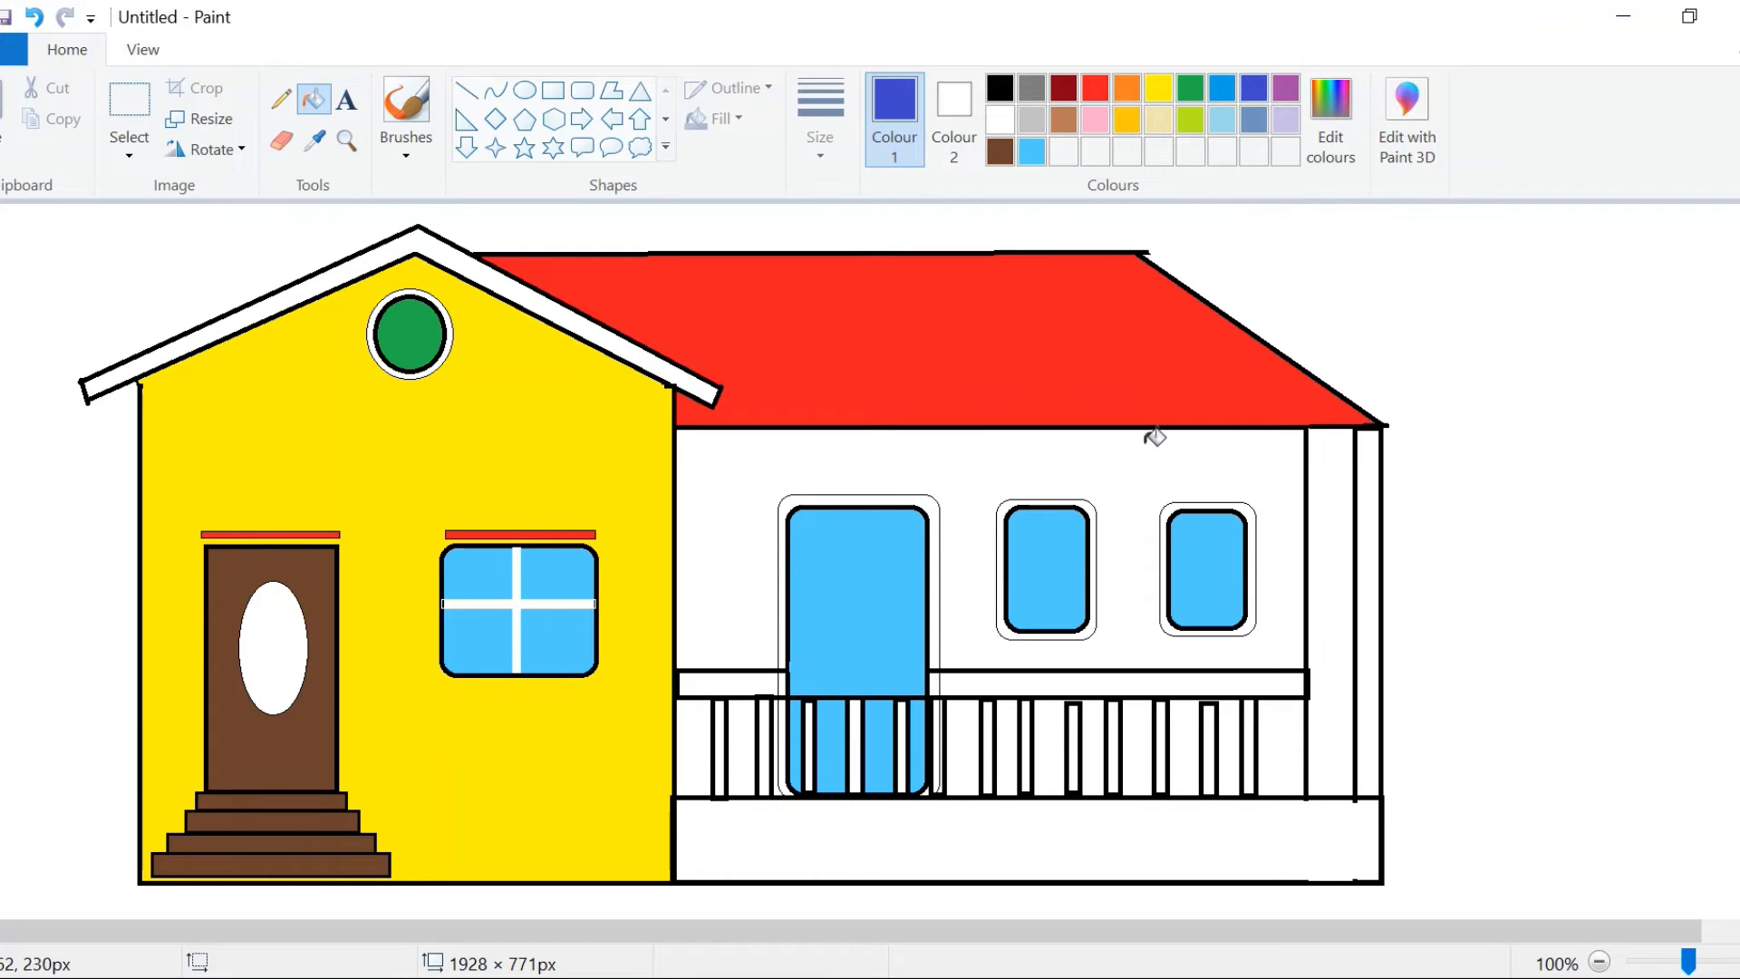
pyautogui.click(1110, 470)
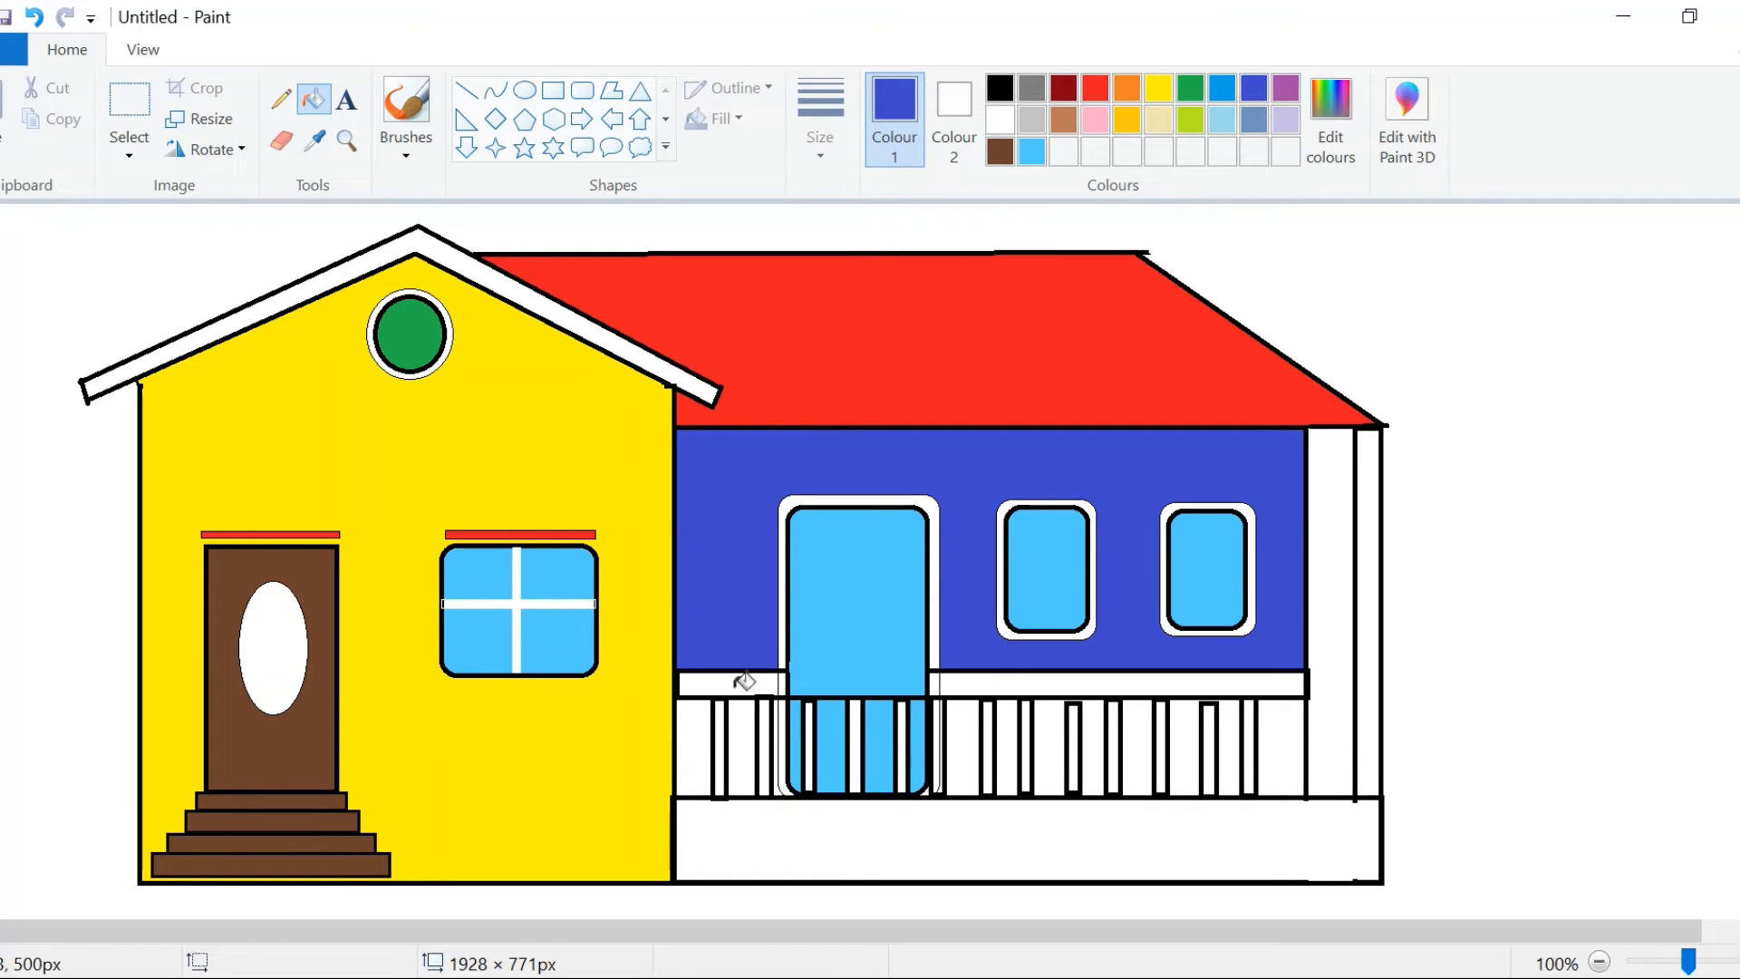
pyautogui.doubleClick(1090, 85)
pyautogui.moveTo(1165, 388); pyautogui.dragTo(1177, 430)
pyautogui.press('Return')
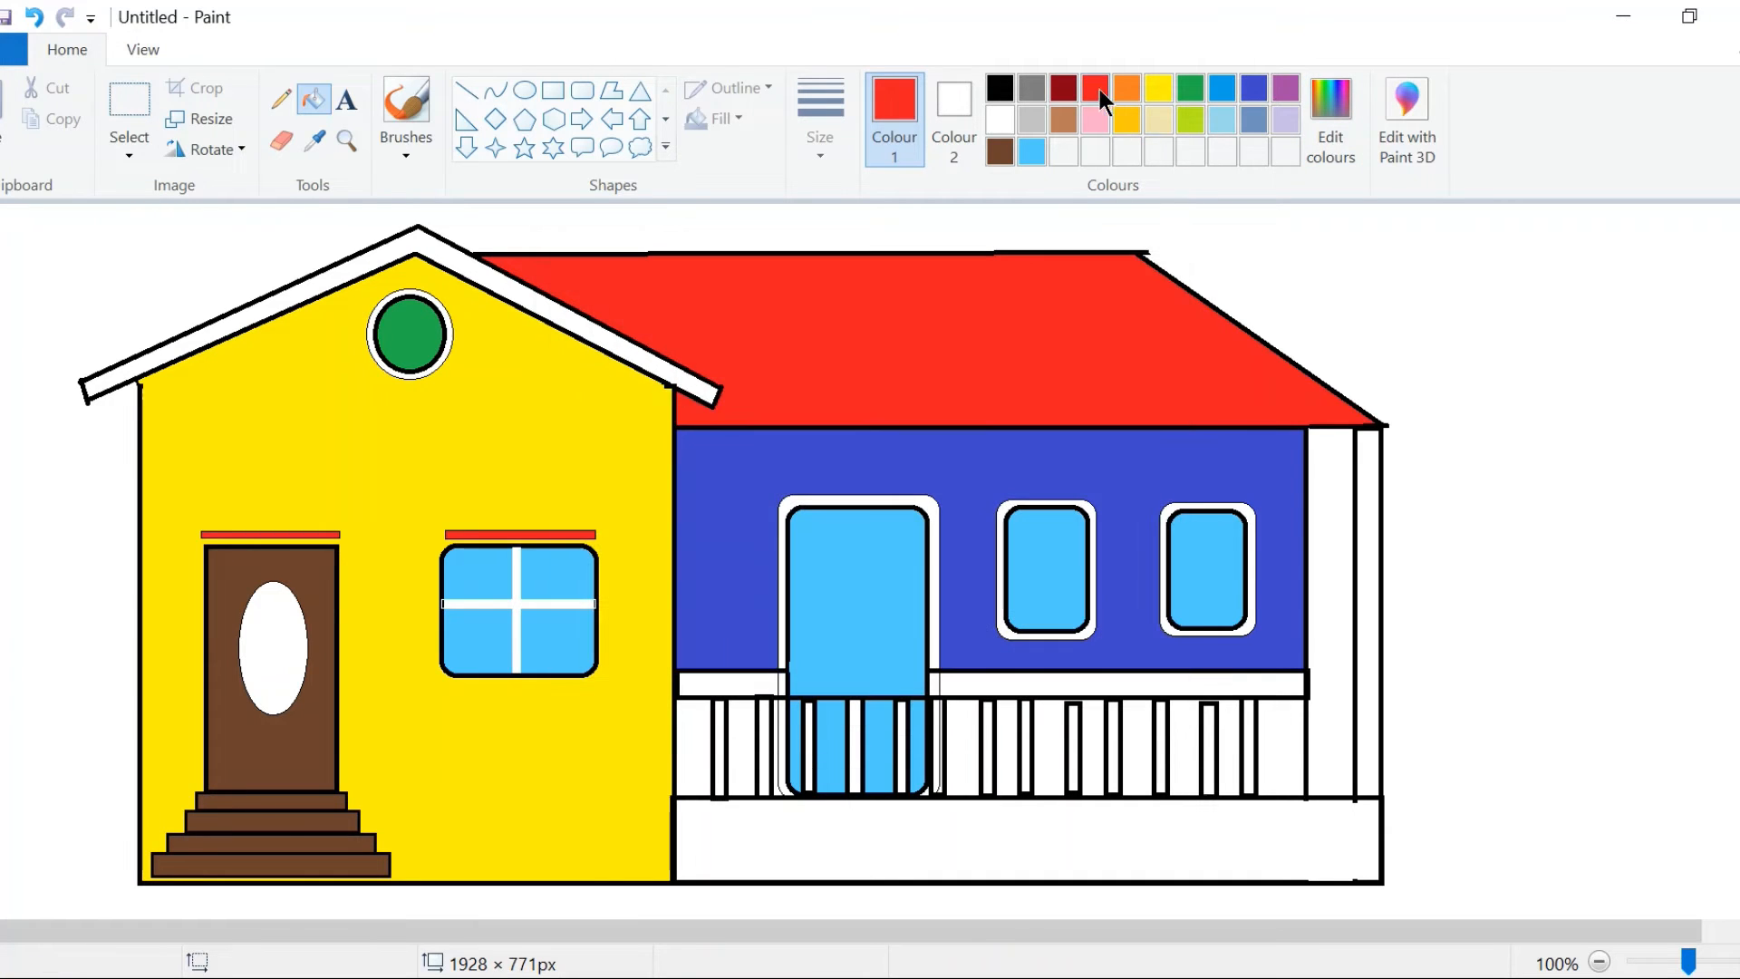
pyautogui.click(766, 682)
pyautogui.click(947, 681)
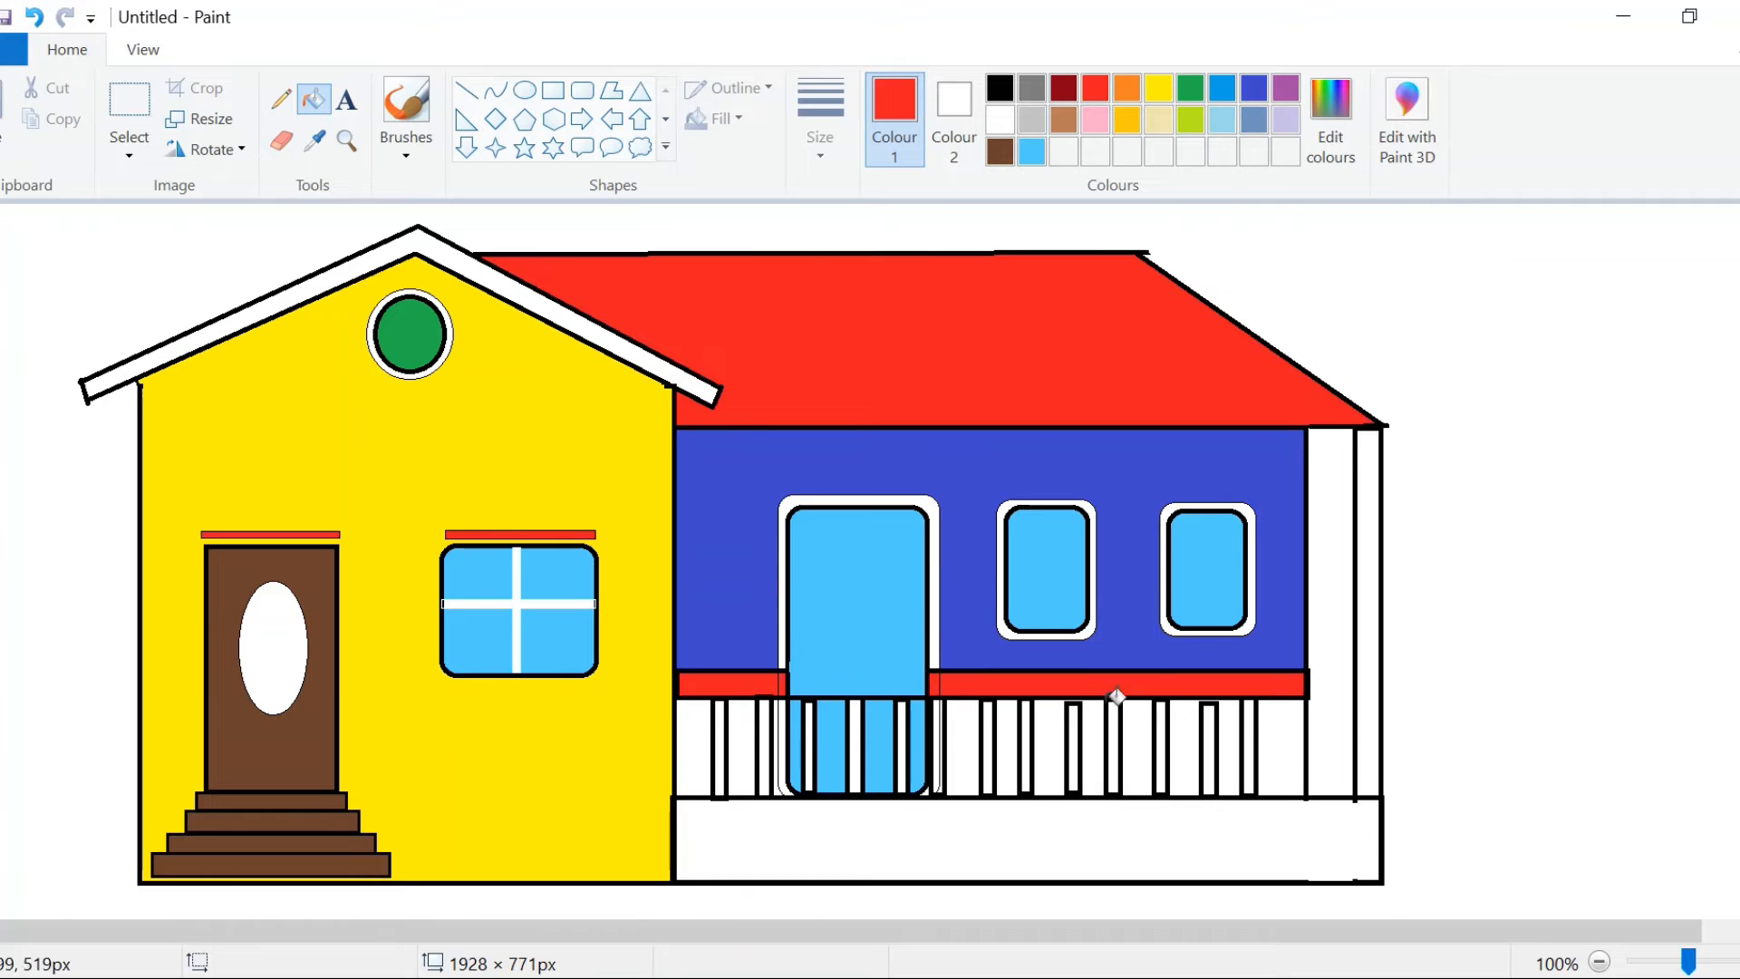
# Fill the gaps between the porch balusters outside the door with gold and the porch base with lime green
pyautogui.click(1127, 119)
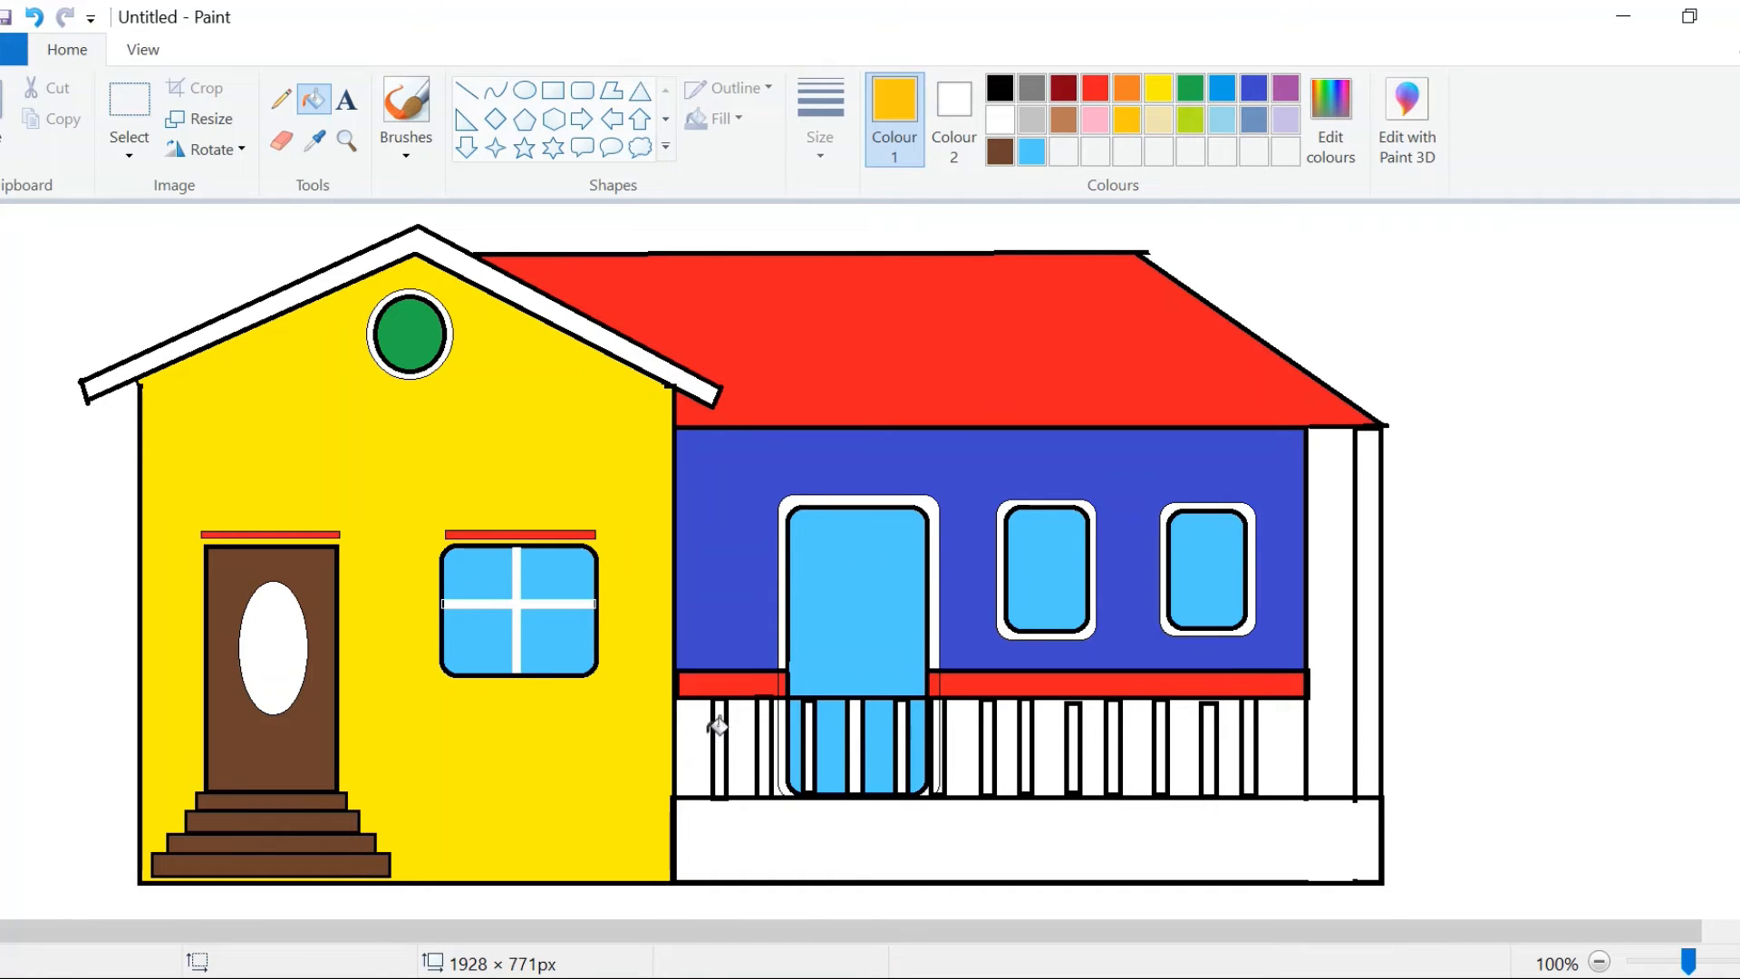
pyautogui.click(694, 744)
pyautogui.click(741, 743)
pyautogui.click(957, 738)
pyautogui.click(1006, 743)
pyautogui.click(1050, 743)
pyautogui.click(1093, 743)
pyautogui.click(1140, 743)
pyautogui.click(1183, 743)
pyautogui.click(1228, 743)
pyautogui.click(1282, 743)
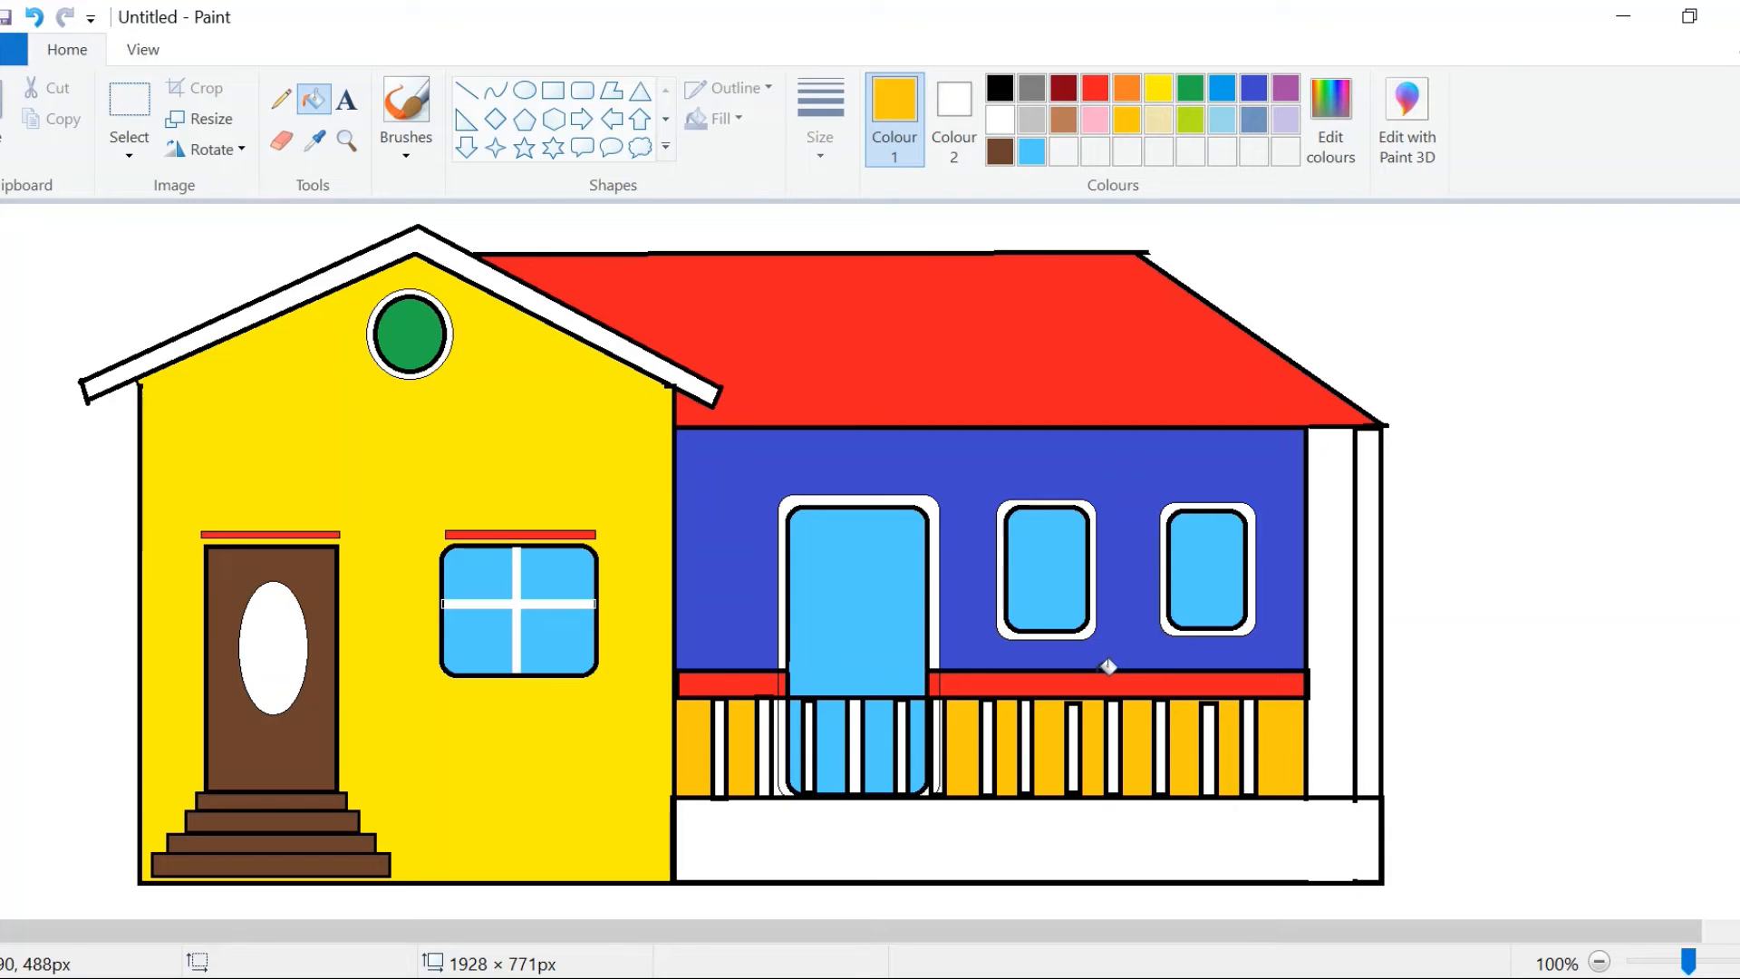
pyautogui.click(1190, 119)
pyautogui.click(1020, 835)
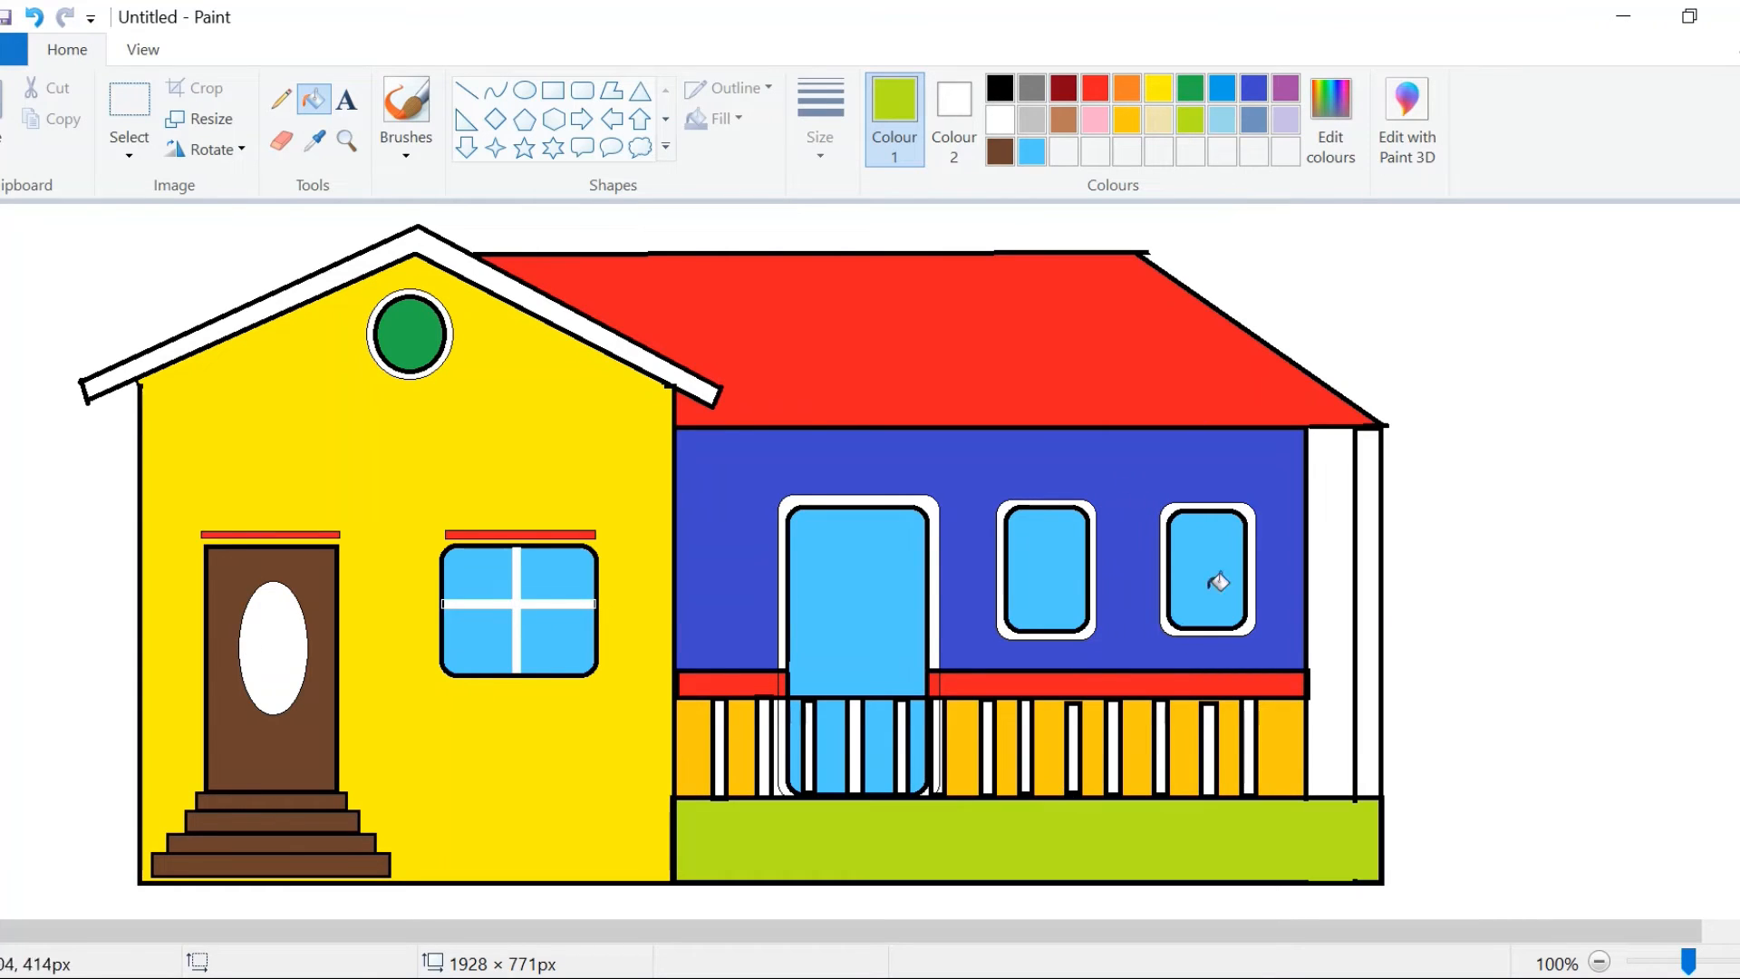
# Fill the gable roof's edge band with orange
pyautogui.click(1127, 88)
pyautogui.click(634, 352)
pyautogui.click(1196, 89)
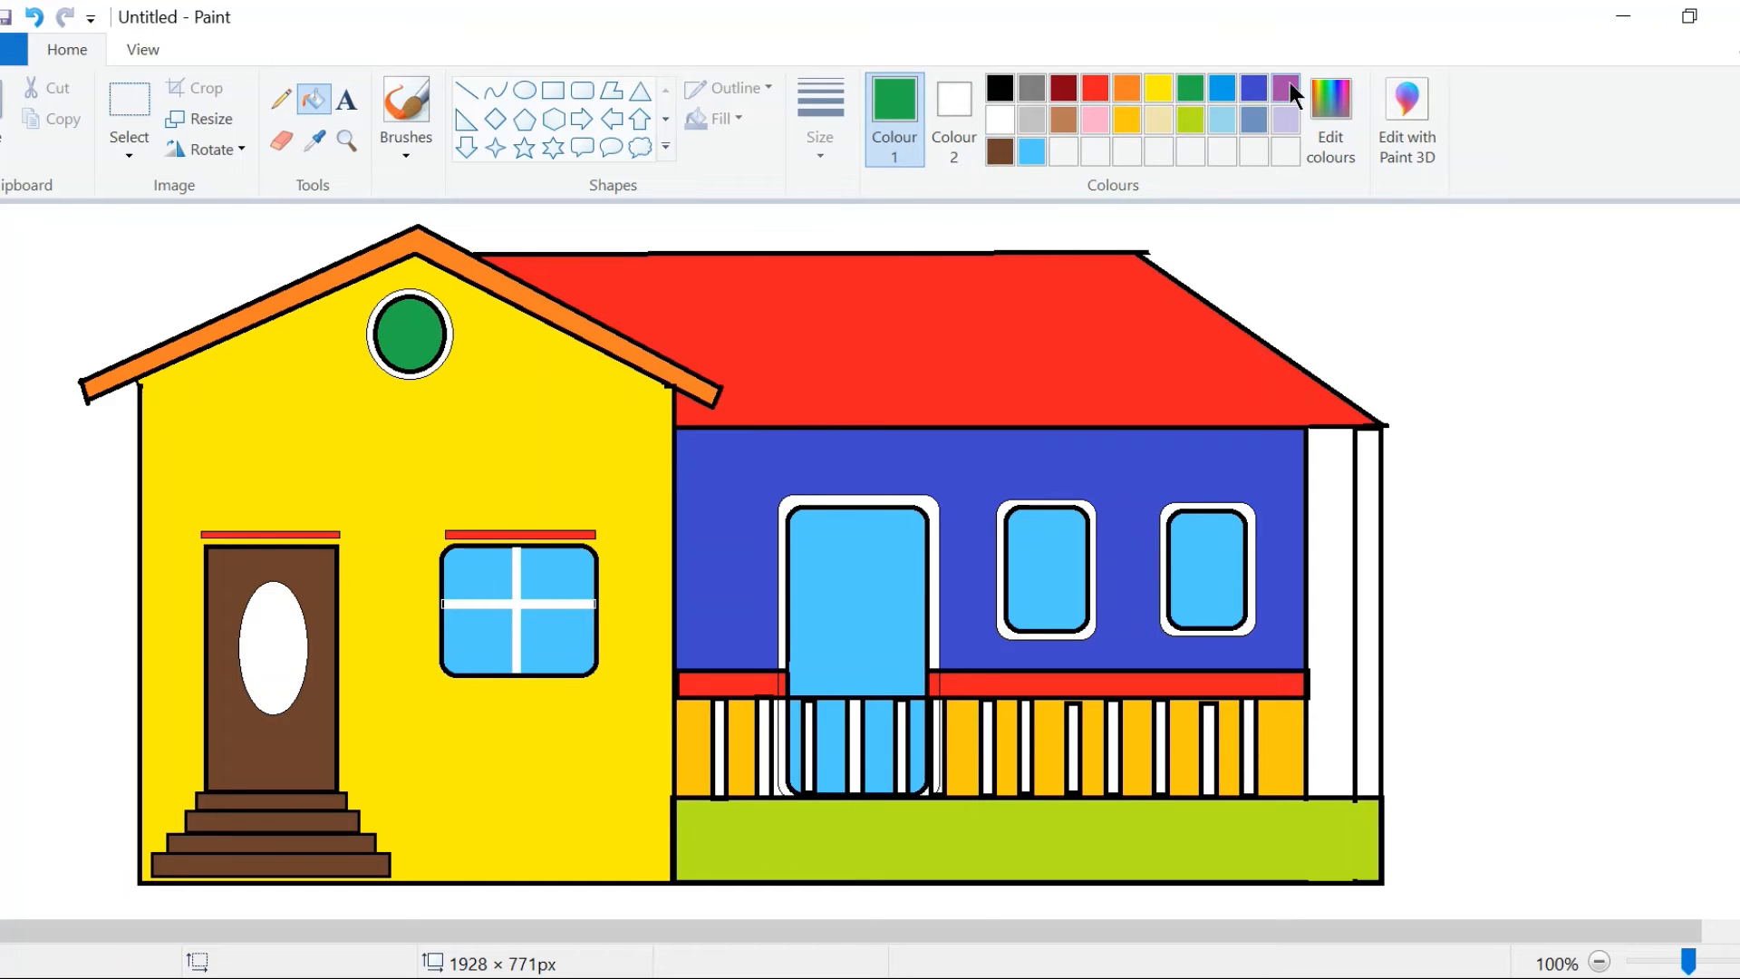
# Fill the gable roof's edge band and the outermost porch post with purple
pyautogui.click(1285, 88)
pyautogui.click(657, 355)
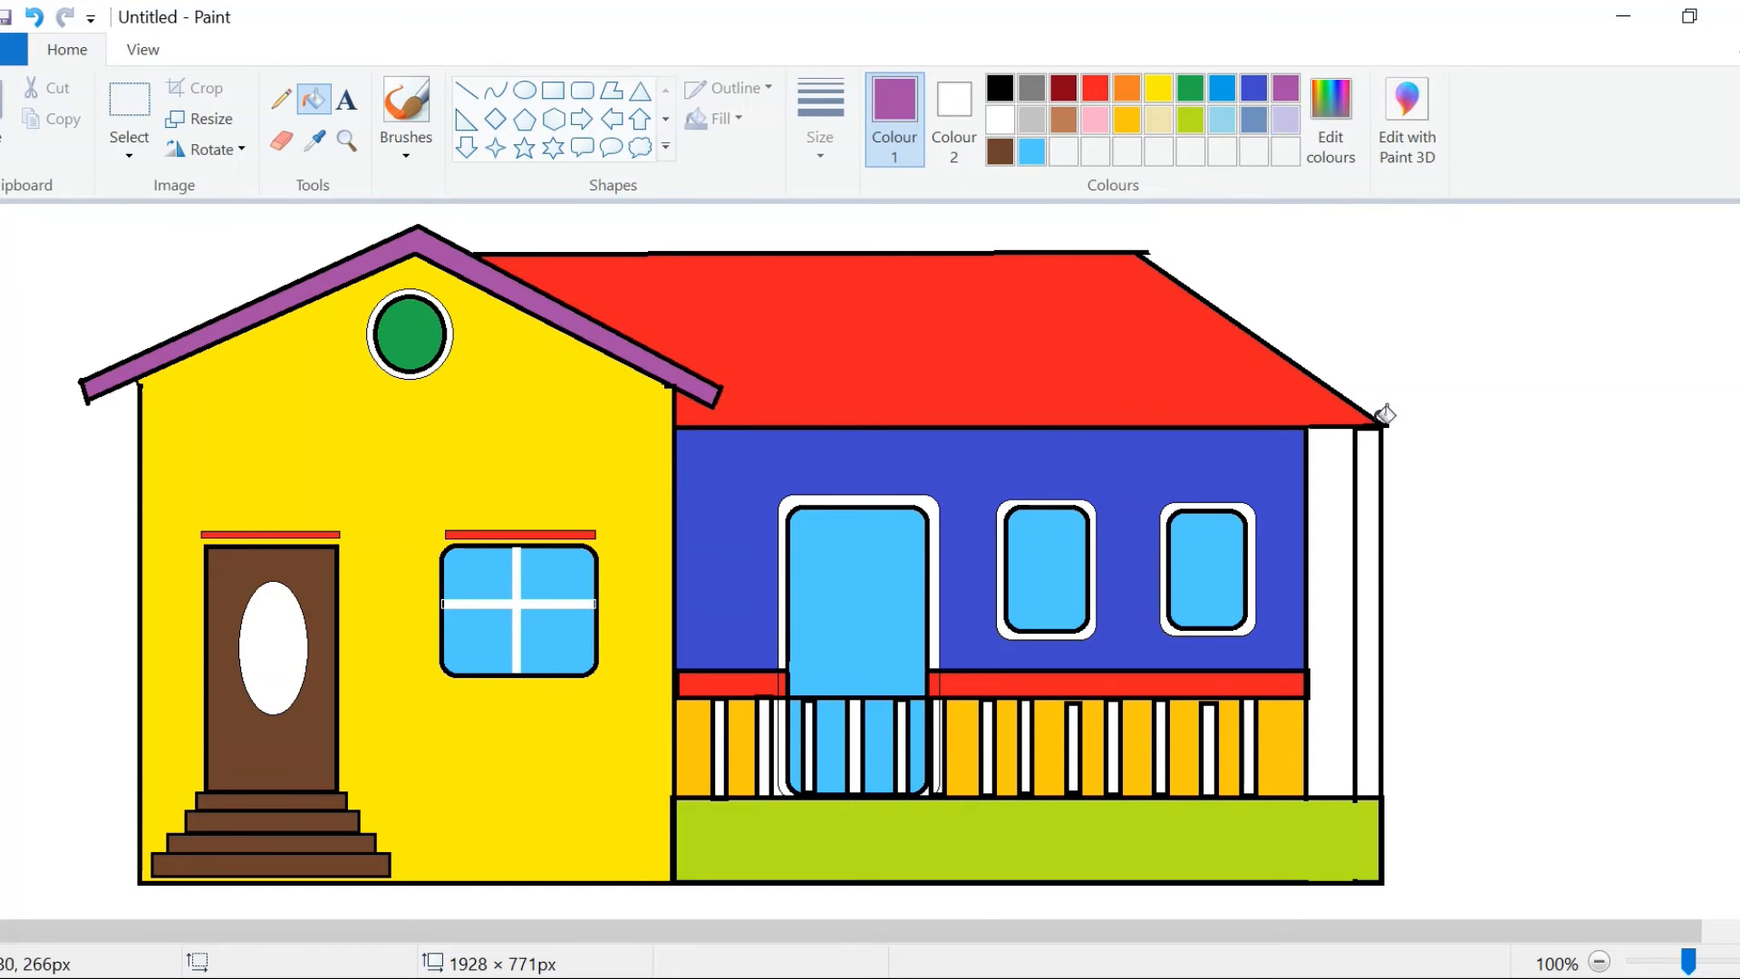
pyautogui.click(1371, 468)
# Draw six thin purple-outlined horizontal rectangles, about 46 × 8 px each, spaced down the white strip beside the purple post
pyautogui.click(553, 90)
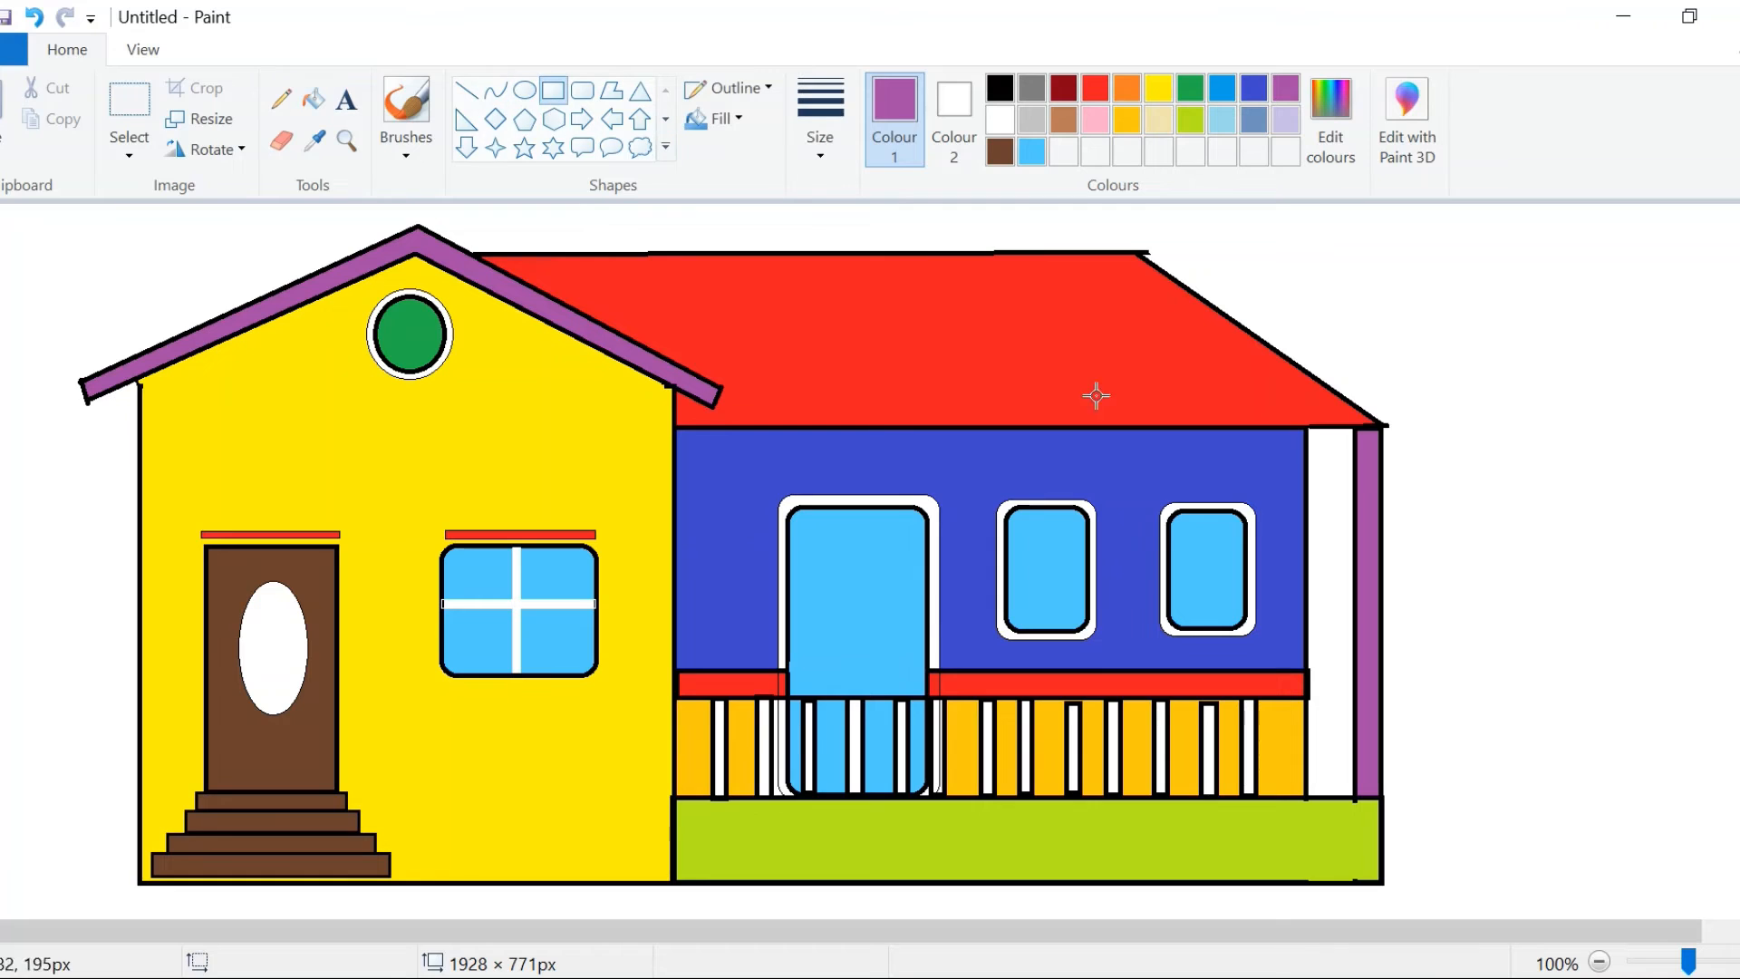
pyautogui.click(836, 167)
pyautogui.click(840, 204)
pyautogui.moveTo(1310, 465)
pyautogui.mouseDown()
pyautogui.moveTo(1352, 474)
pyautogui.moveTo(1333, 525)
pyautogui.moveTo(1359, 521)
pyautogui.mouseUp()
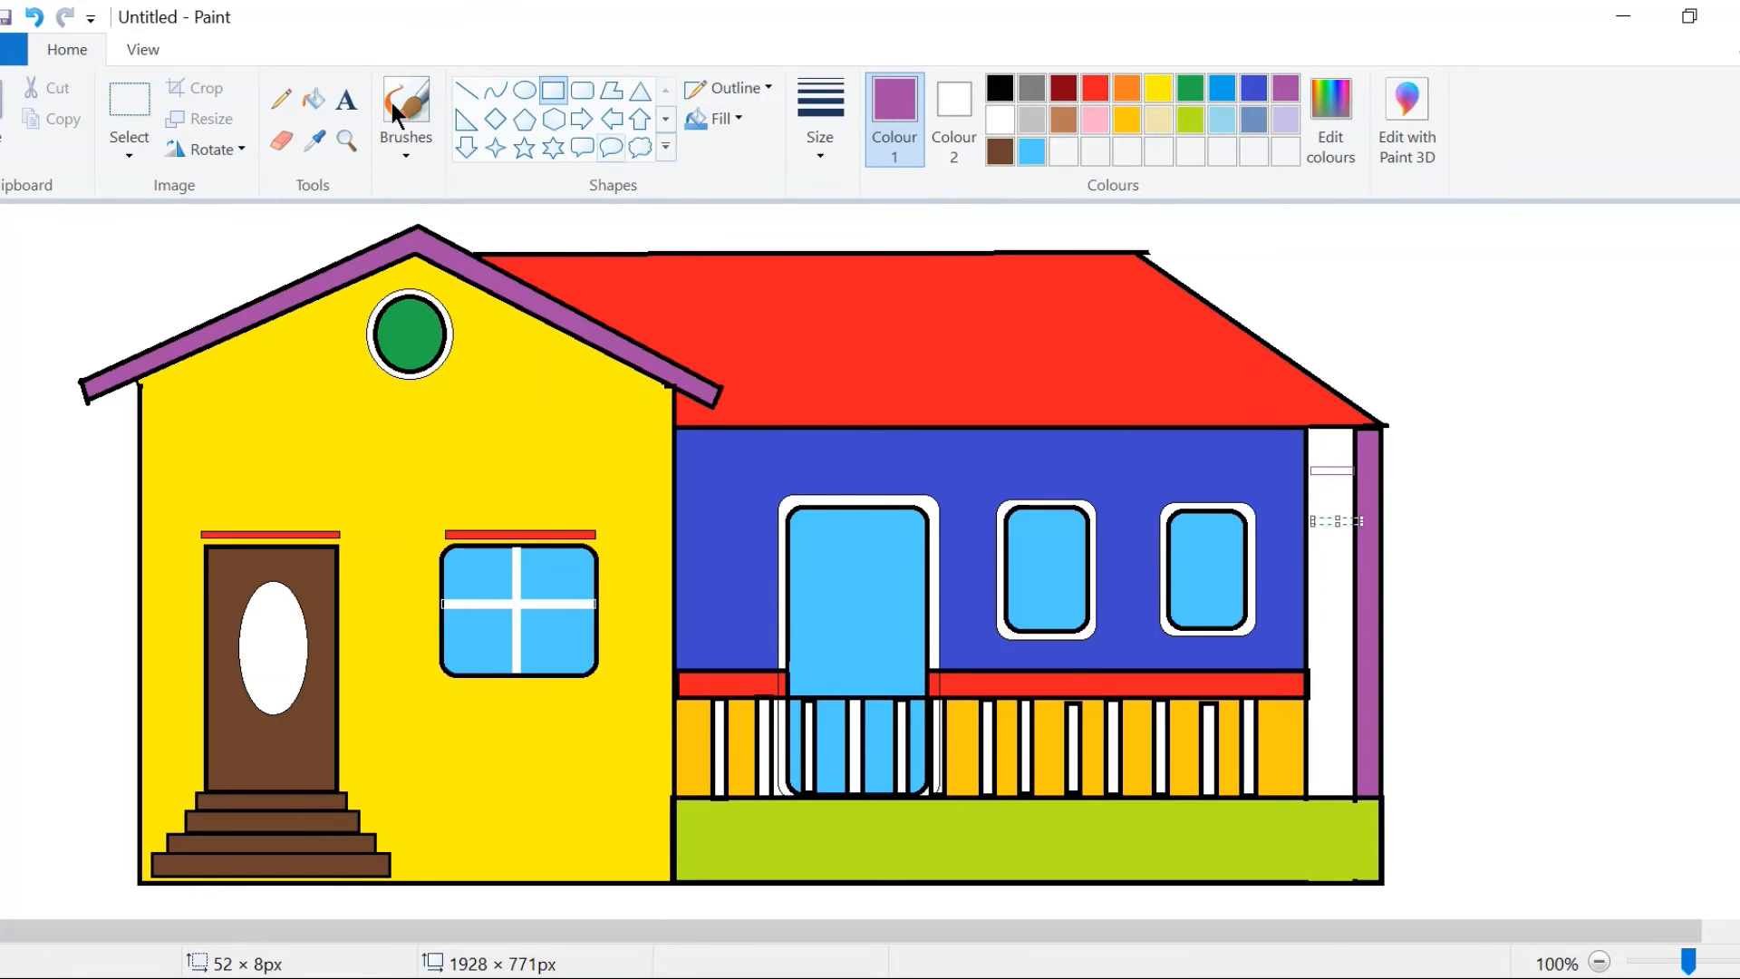
pyautogui.hotkey('ctrl', 'z')
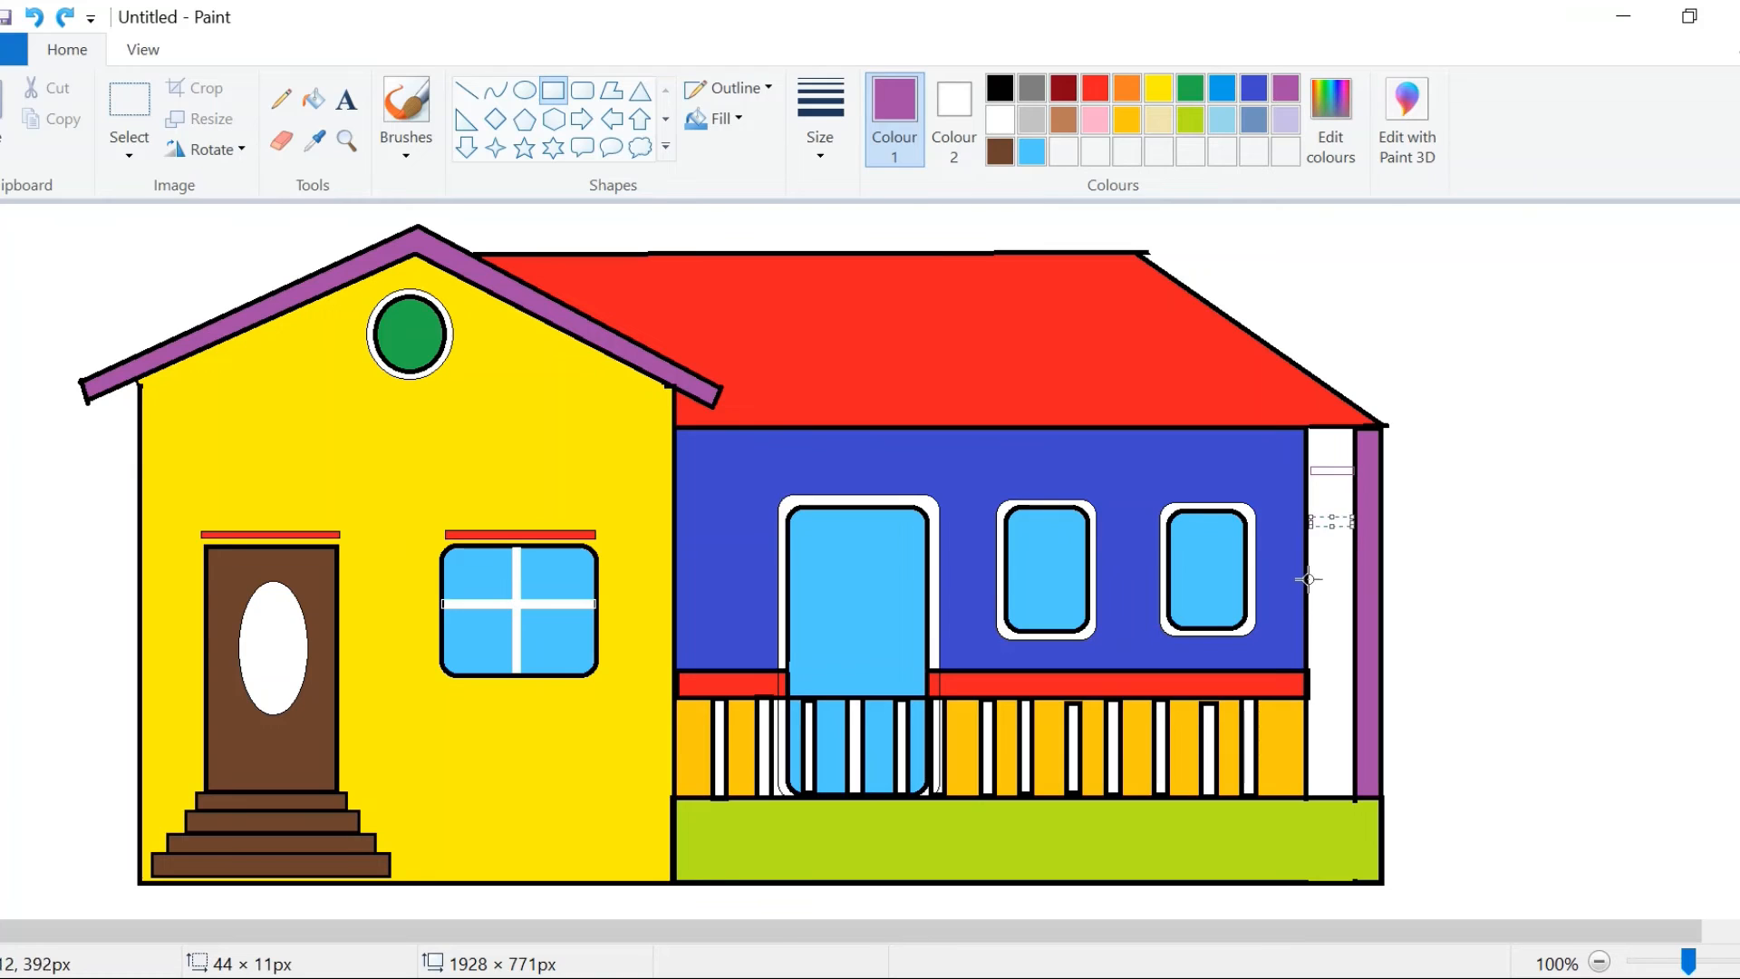
pyautogui.moveTo(1308, 578)
pyautogui.mouseDown()
pyautogui.moveTo(1353, 586)
pyautogui.moveTo(1330, 691)
pyautogui.moveTo(1352, 691)
pyautogui.moveTo(1352, 747)
pyautogui.mouseUp()
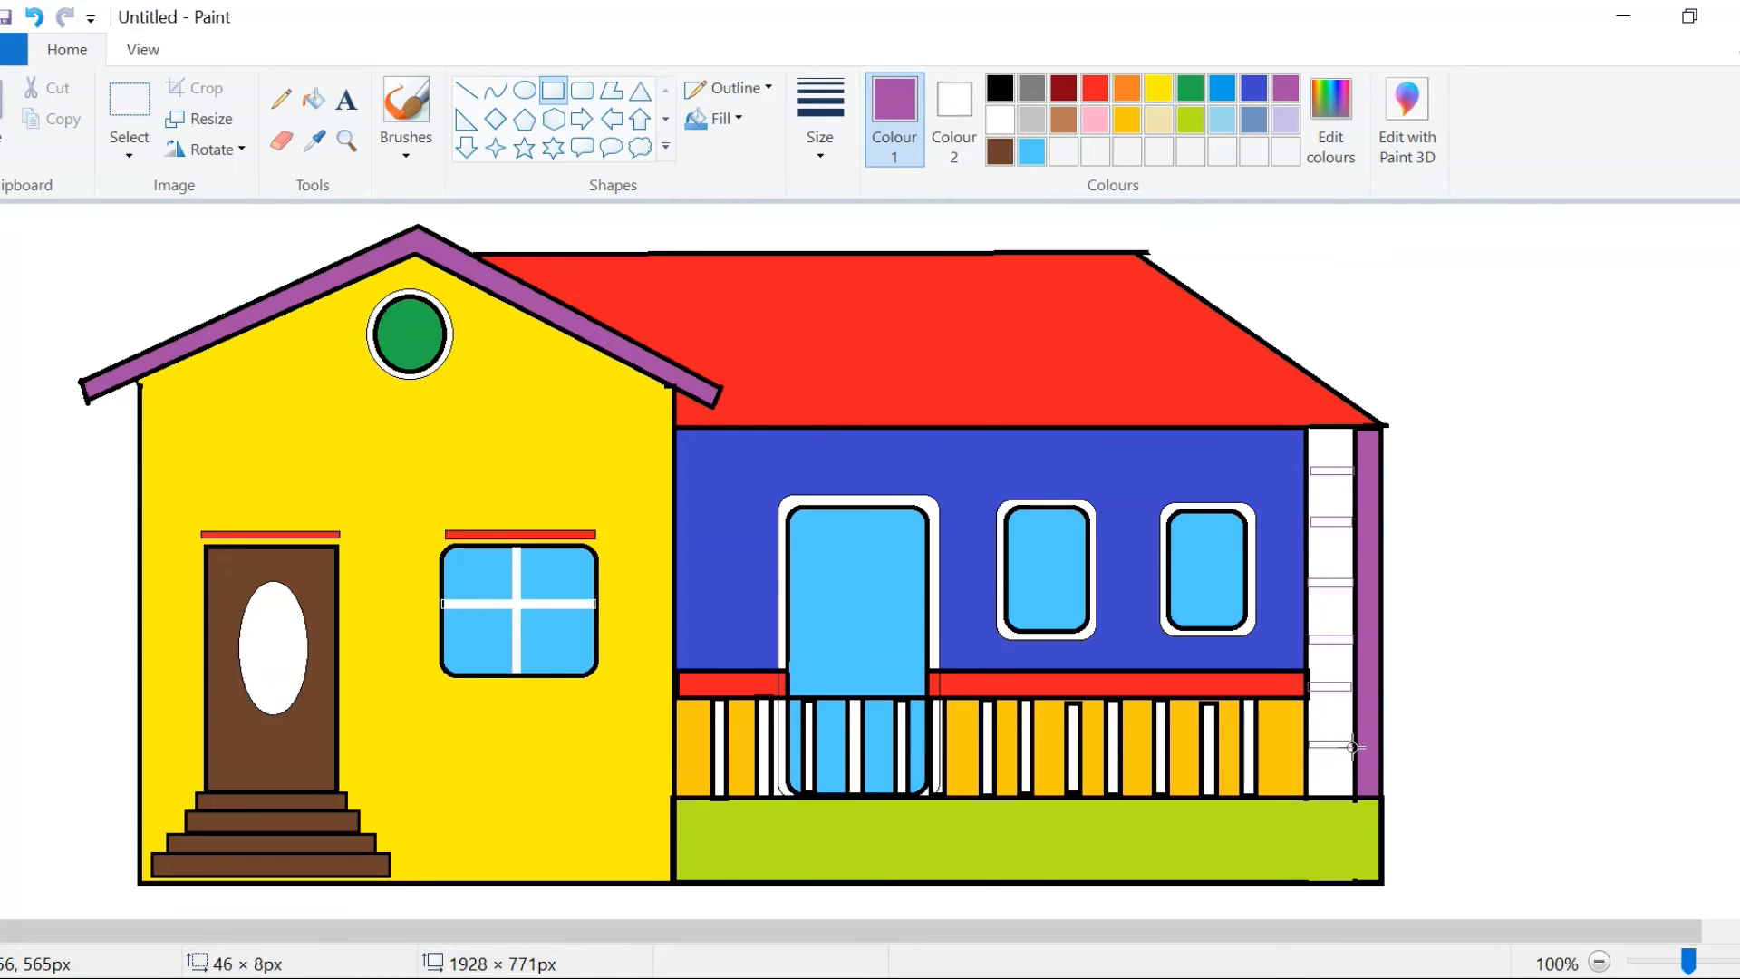
pyautogui.click(1443, 648)
# Fill the six small horizontal bars beside the purple post with dark red
pyautogui.click(1063, 88)
pyautogui.click(314, 97)
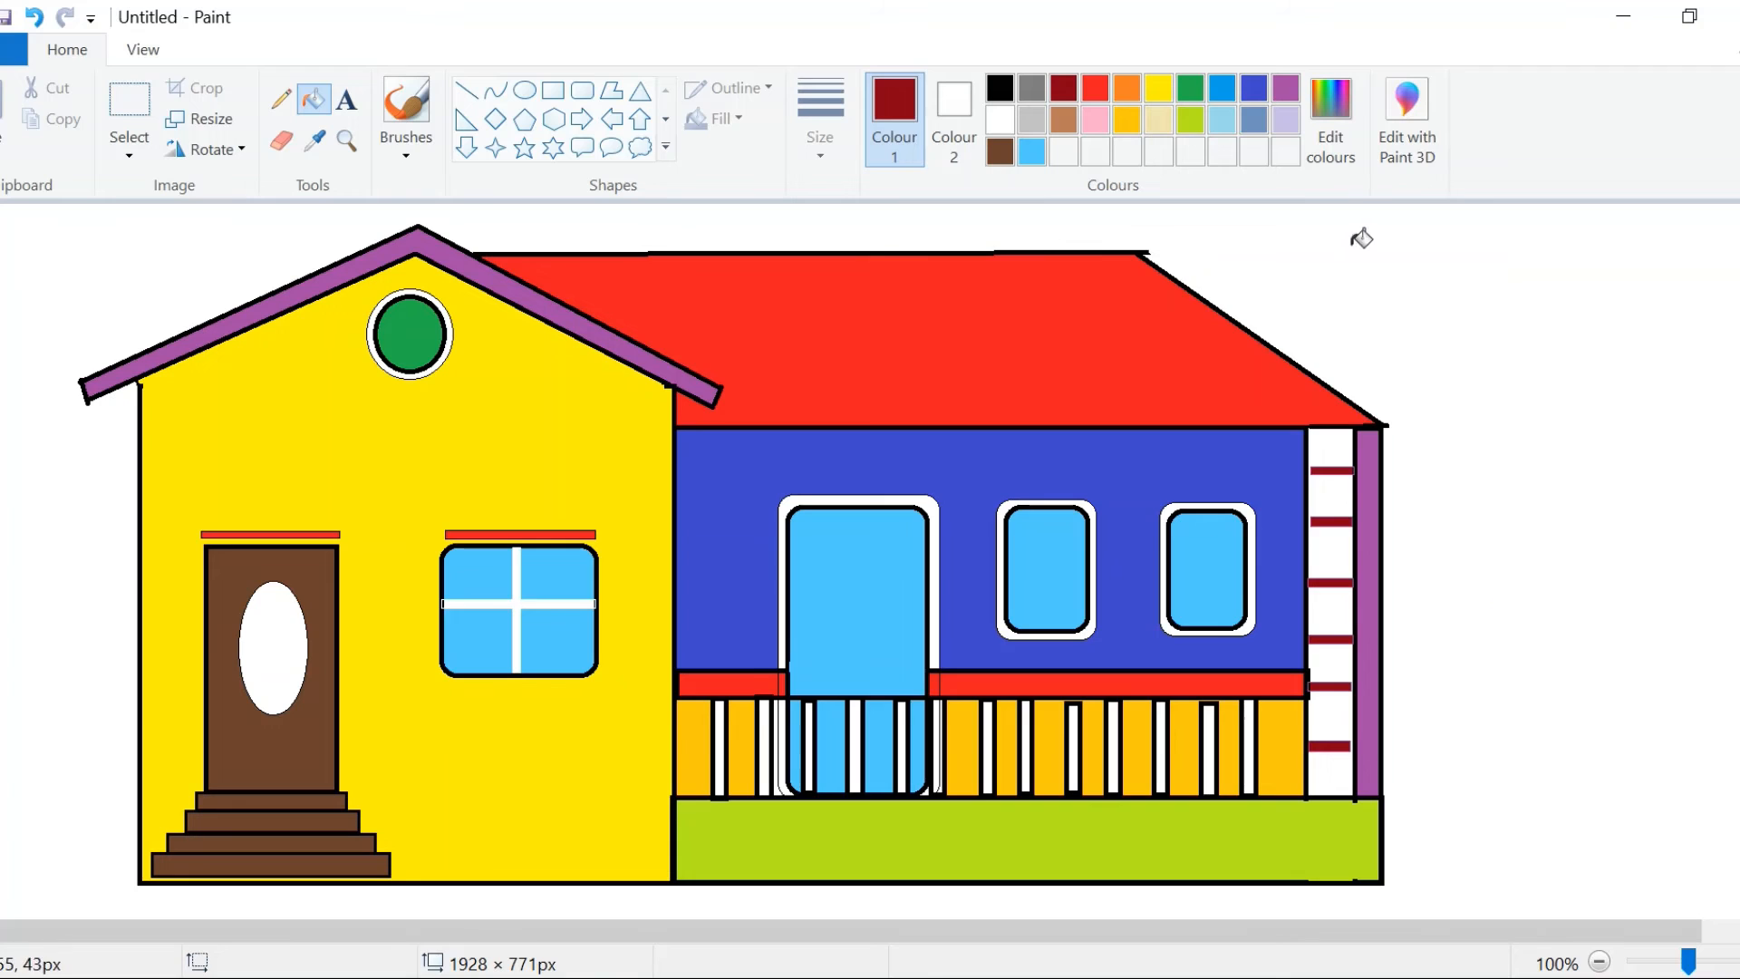
# Fill the white strip behind the dark red bars beside the purple post with lime
pyautogui.click(1190, 120)
pyautogui.click(1340, 442)
pyautogui.click(1337, 610)
pyautogui.click(1346, 707)
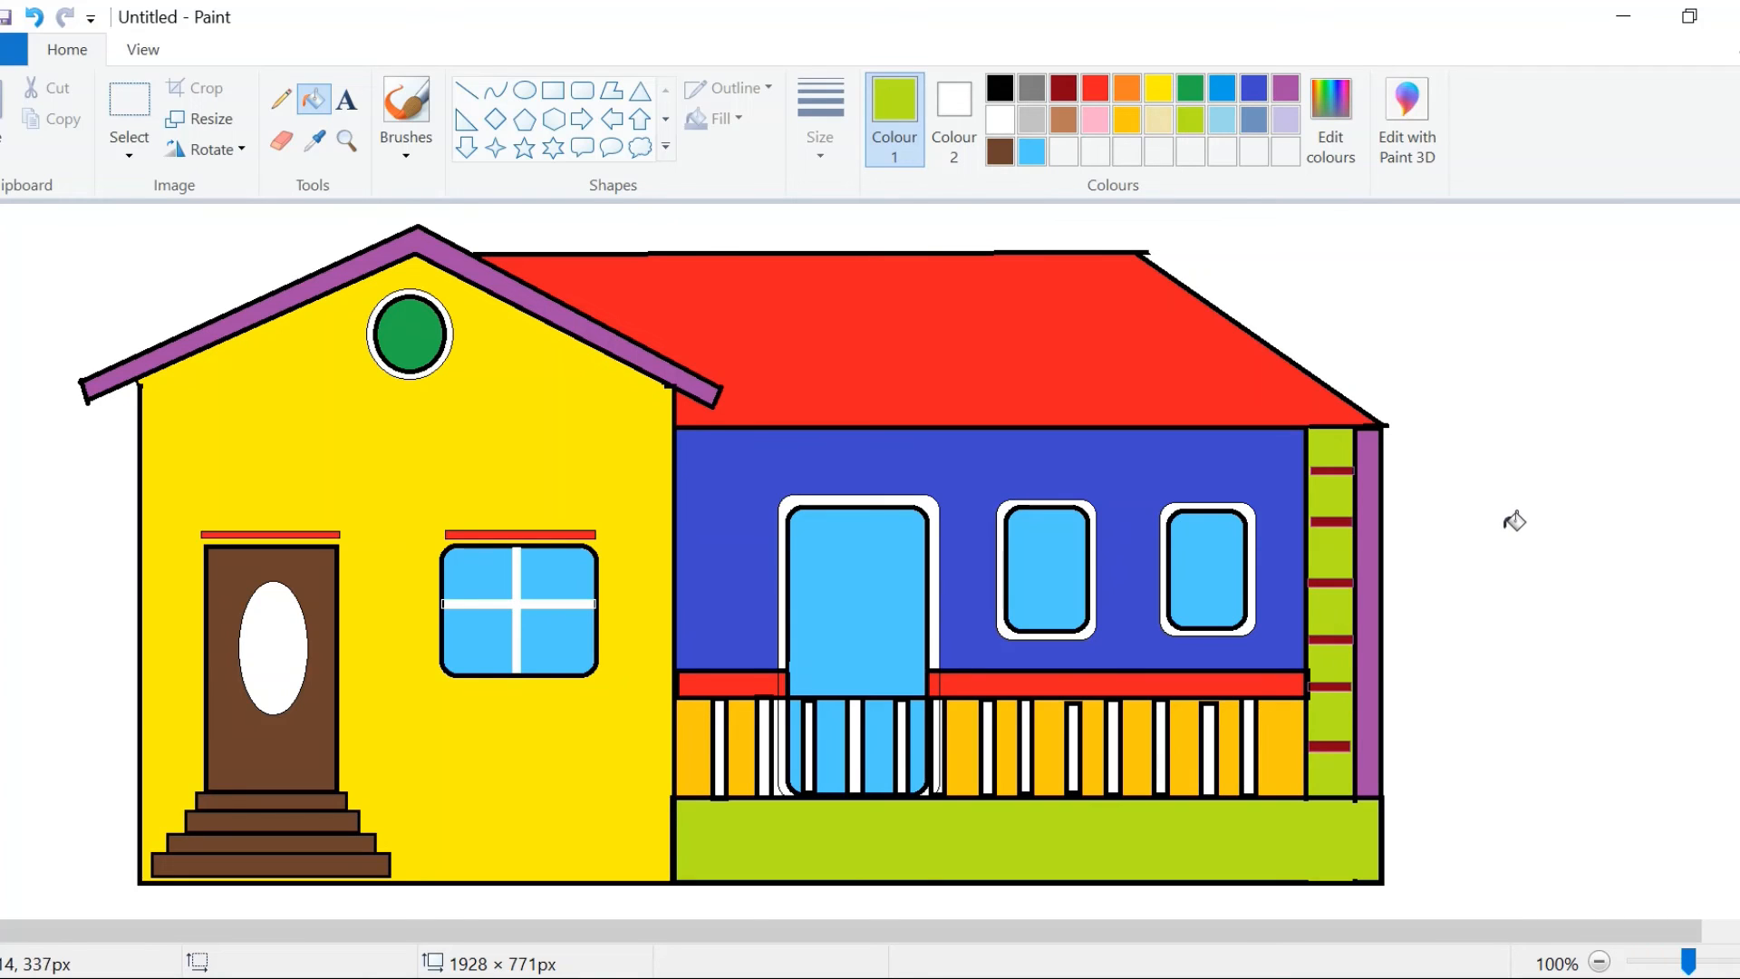
# Place the upper part of a newly drawn black cloud callout on the lime base below the porch door as a bush and delete the leftover
pyautogui.click(640, 146)
pyautogui.moveTo(1486, 364); pyautogui.dragTo(1600, 474)
pyautogui.click(1000, 88)
pyautogui.click(130, 108)
pyautogui.moveTo(1481, 359); pyautogui.dragTo(1624, 422)
pyautogui.moveTo(1581, 396); pyautogui.dragTo(797, 847)
pyautogui.click(1524, 544)
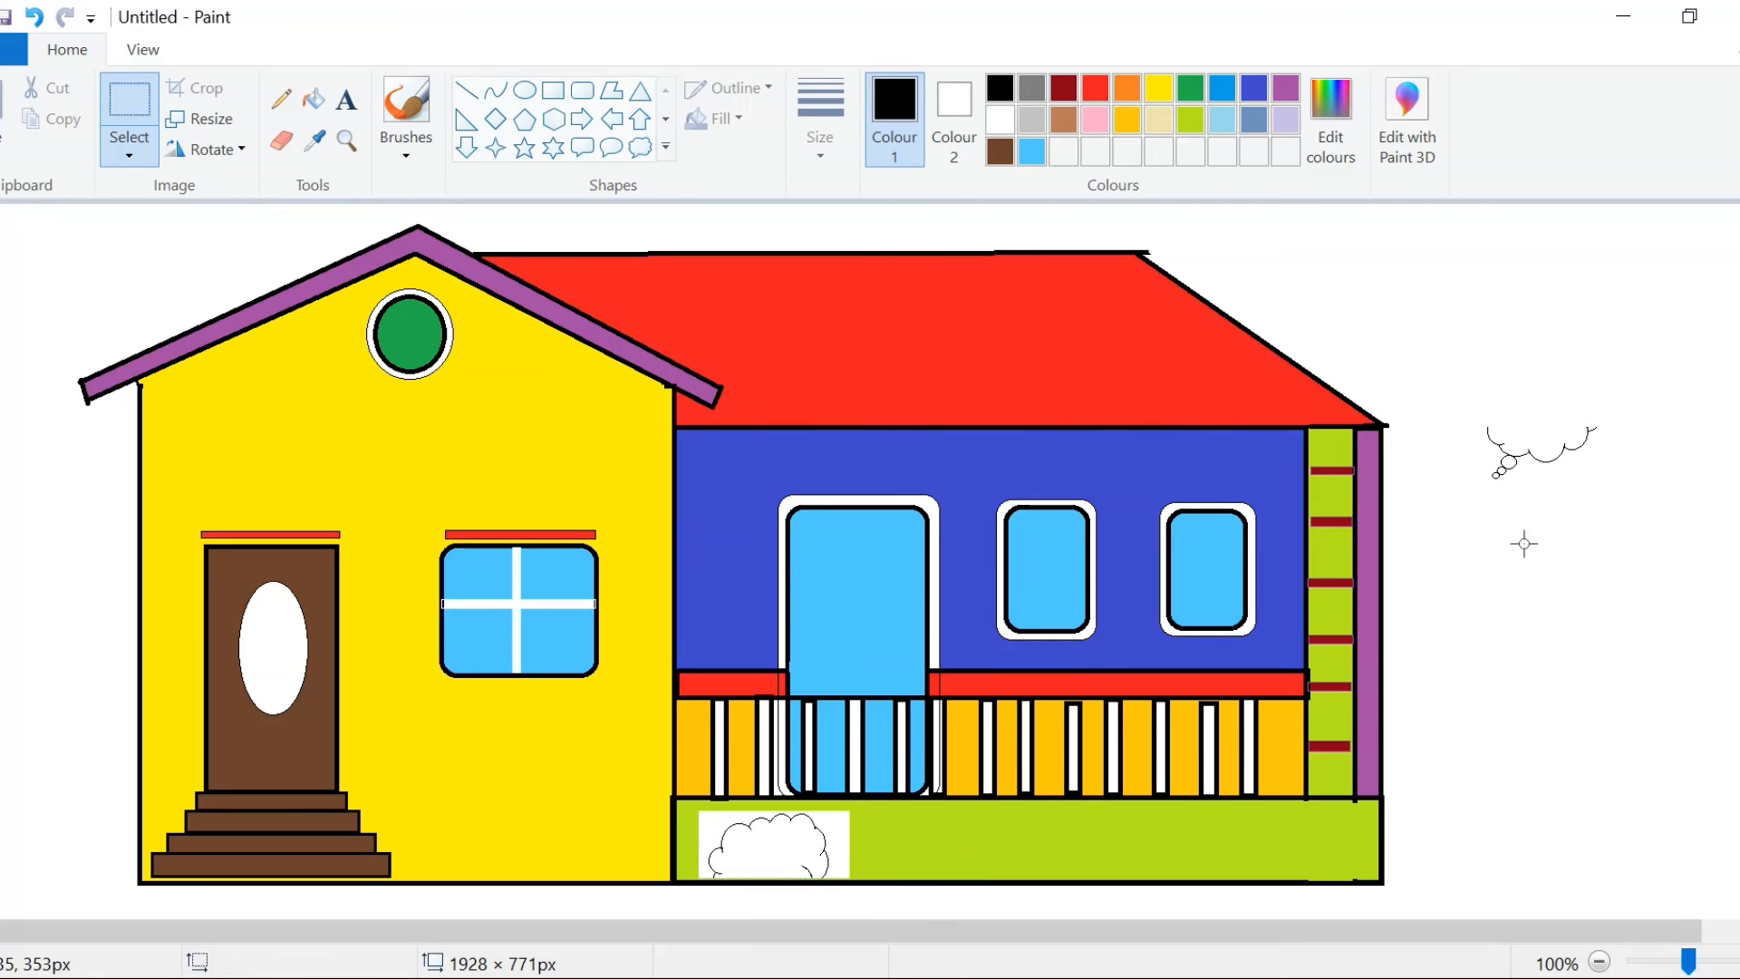
pyautogui.moveTo(1437, 395); pyautogui.dragTo(1604, 525)
pyautogui.press('Delete')
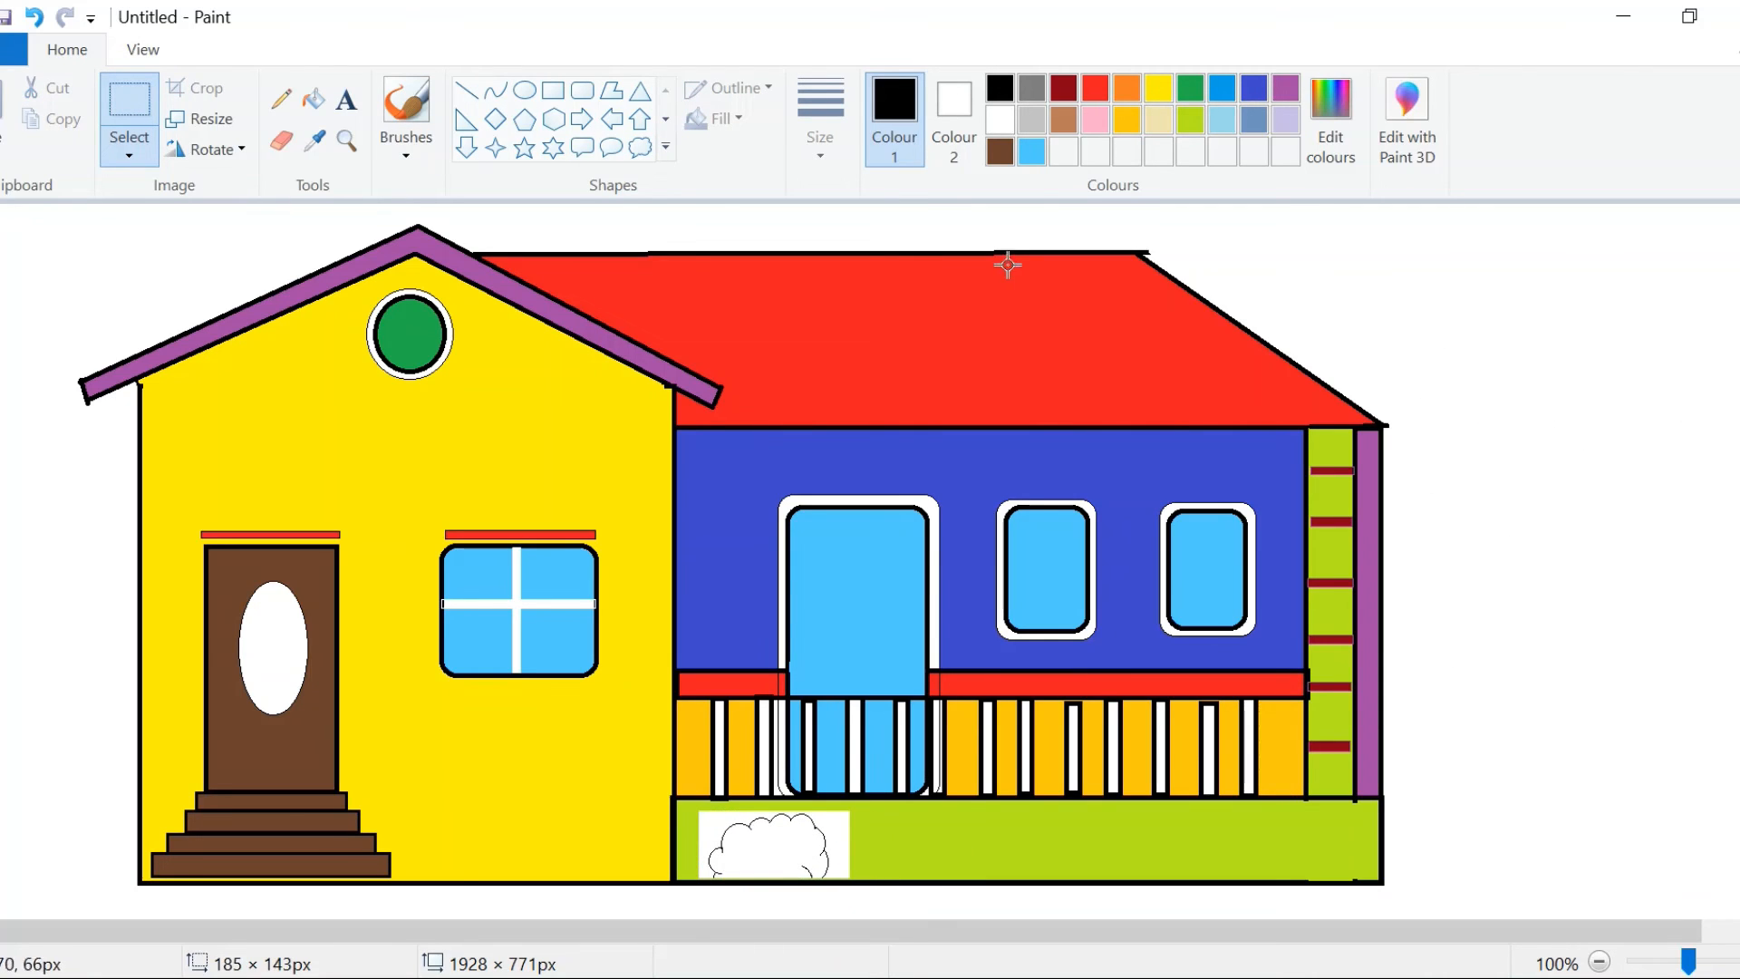
# Draw two more cloud callouts beside the house, moving one's upper part onto the lime base as a second bush and deleting its leftover
pyautogui.click(639, 147)
pyautogui.moveTo(1477, 359); pyautogui.dragTo(1545, 448)
pyautogui.moveTo(1505, 372); pyautogui.dragTo(1585, 434)
pyautogui.click(129, 109)
pyautogui.moveTo(1532, 403); pyautogui.dragTo(994, 857)
pyautogui.click(1551, 551)
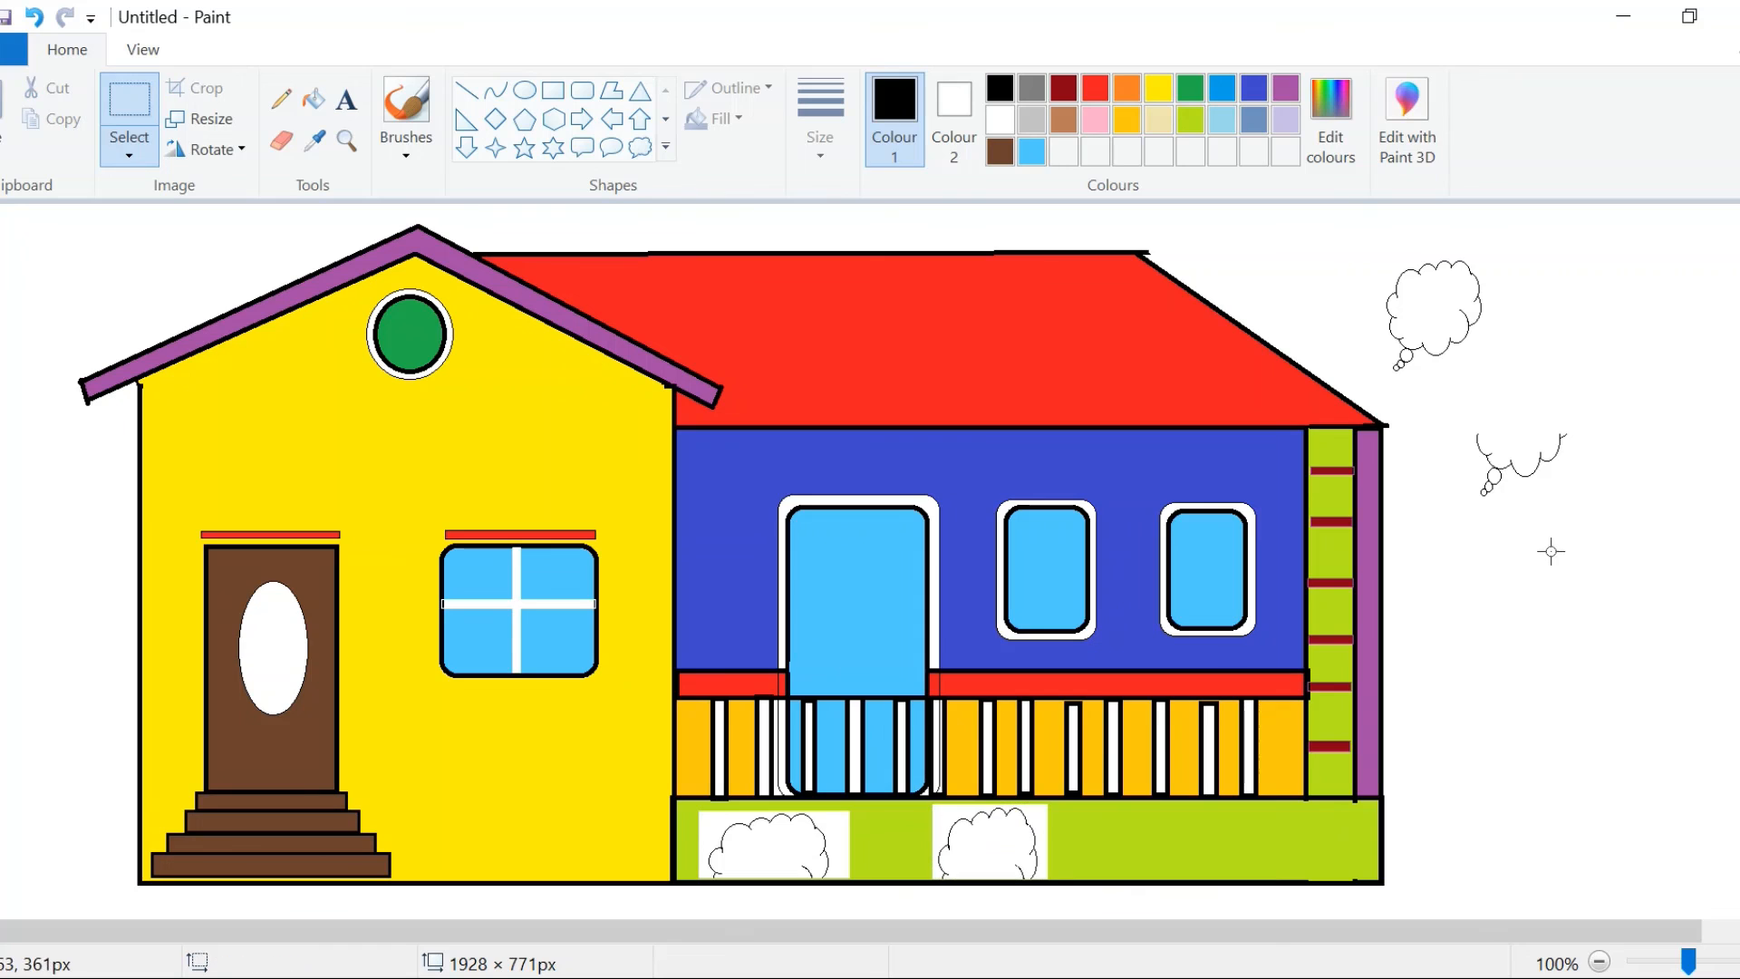
pyautogui.moveTo(1455, 411); pyautogui.dragTo(1588, 535)
pyautogui.press('Delete')
# Fill the white backgrounds around both bushes with lime
pyautogui.click(1190, 119)
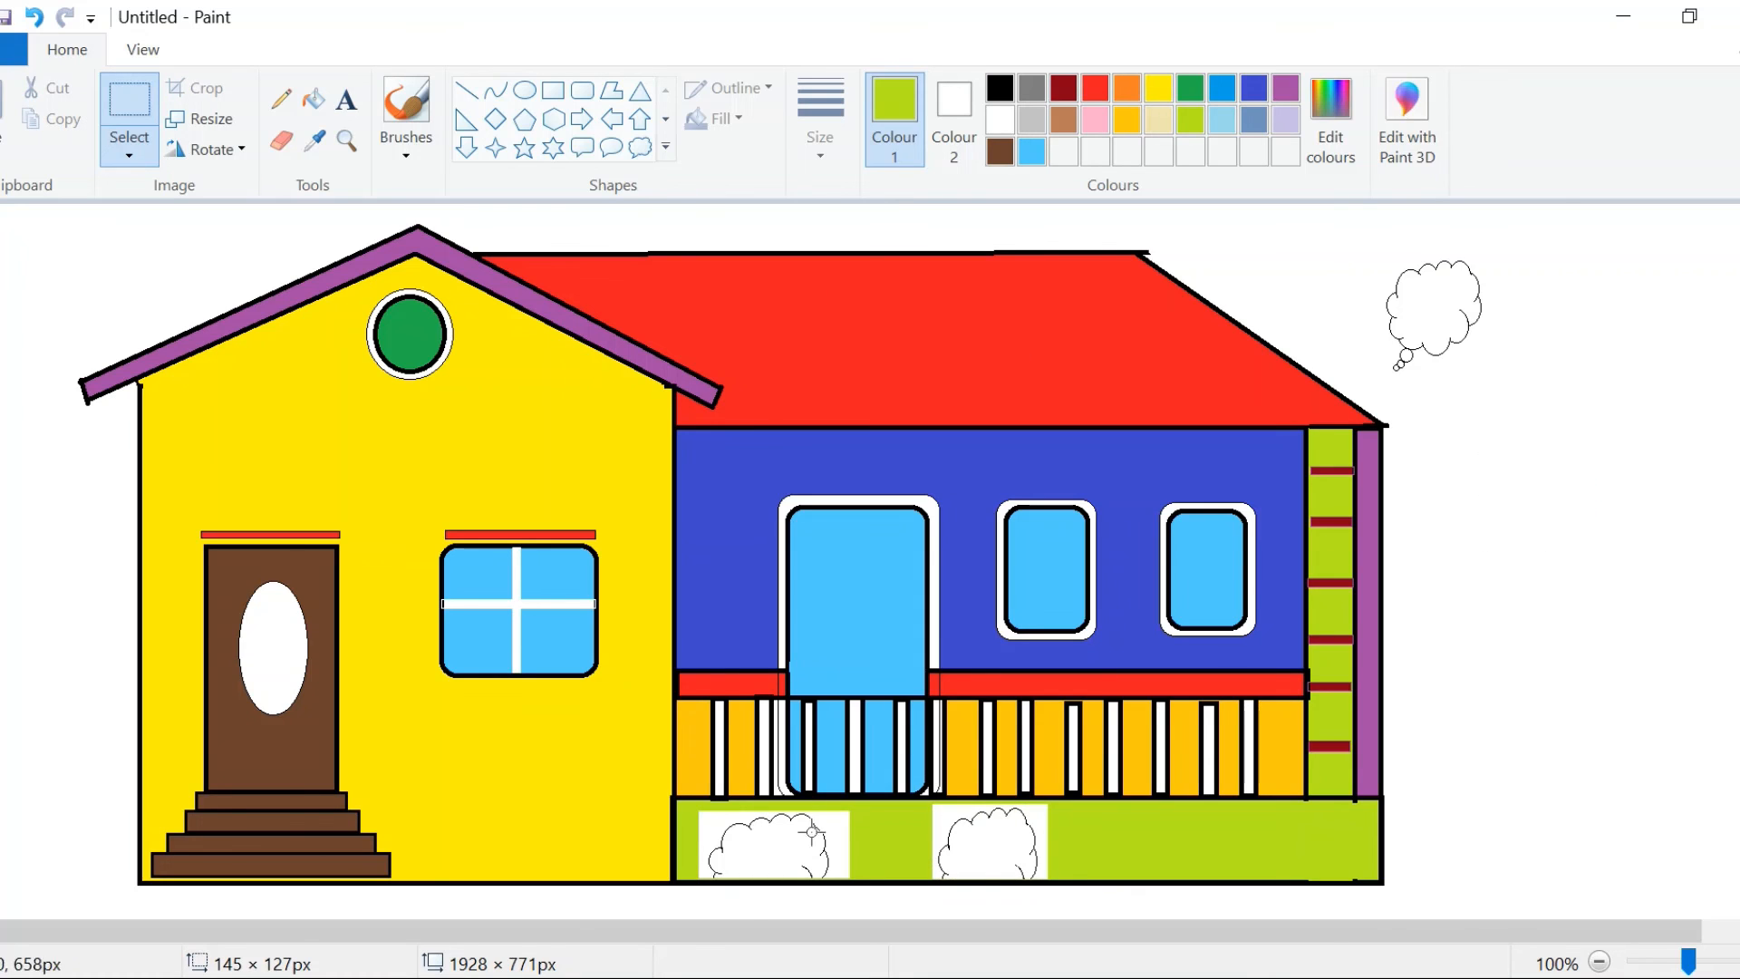
pyautogui.click(313, 99)
pyautogui.click(839, 823)
pyautogui.click(1042, 815)
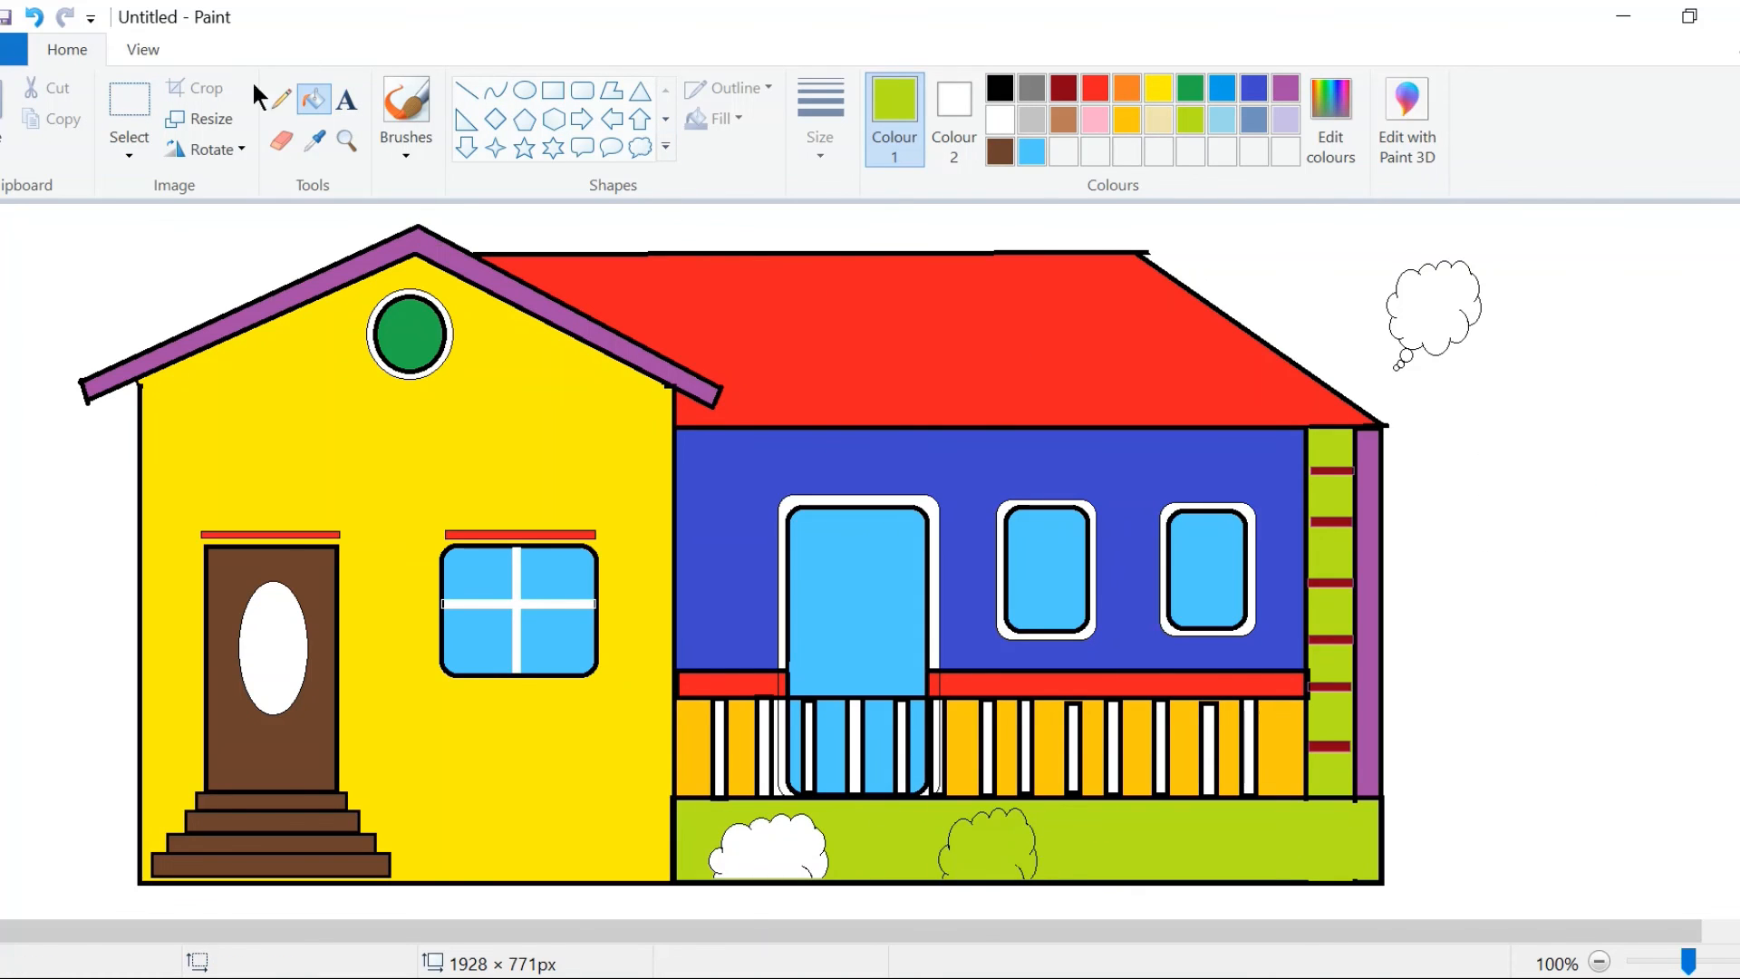
# Undo the last fill and try again to fill only the second bush's white background with lime
pyautogui.hotkey('ctrl', 'z')
pyautogui.hotkey('ctrl', 'pageup')
pyautogui.scroll(-5, 870, 559)
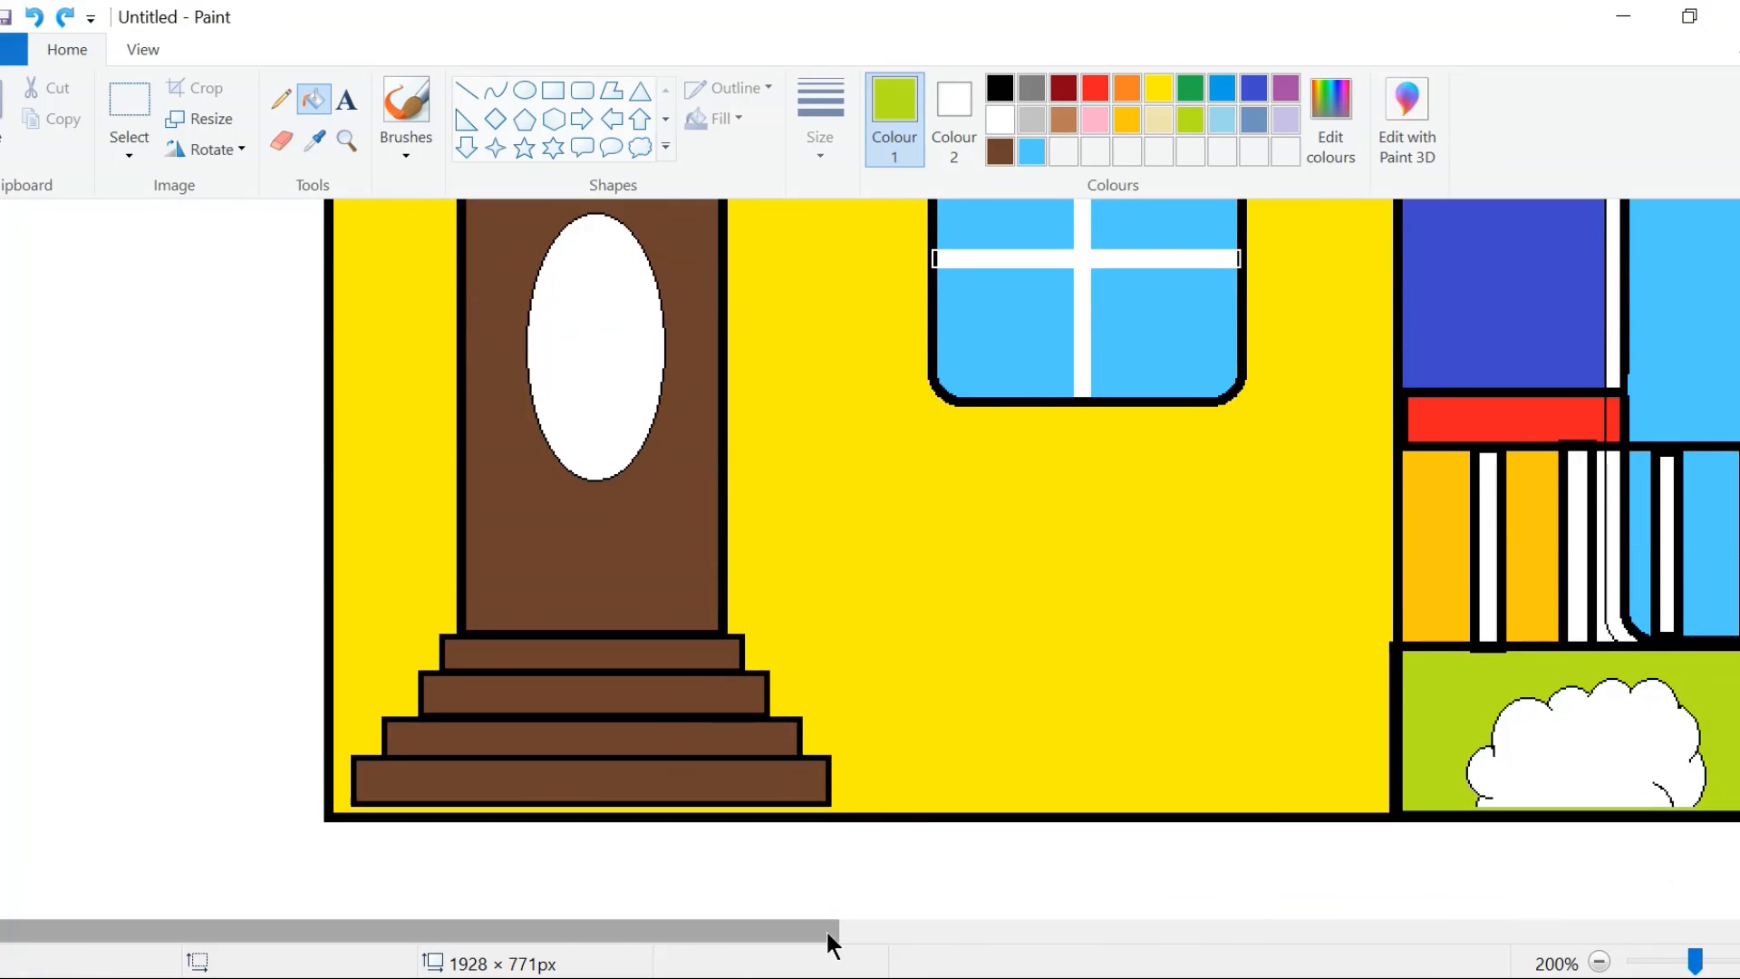
pyautogui.moveTo(826, 930); pyautogui.dragTo(1256, 930)
pyautogui.click(1241, 702)
# Fill the bush nearest the yellow wall with green
pyautogui.click(1190, 88)
pyautogui.click(698, 744)
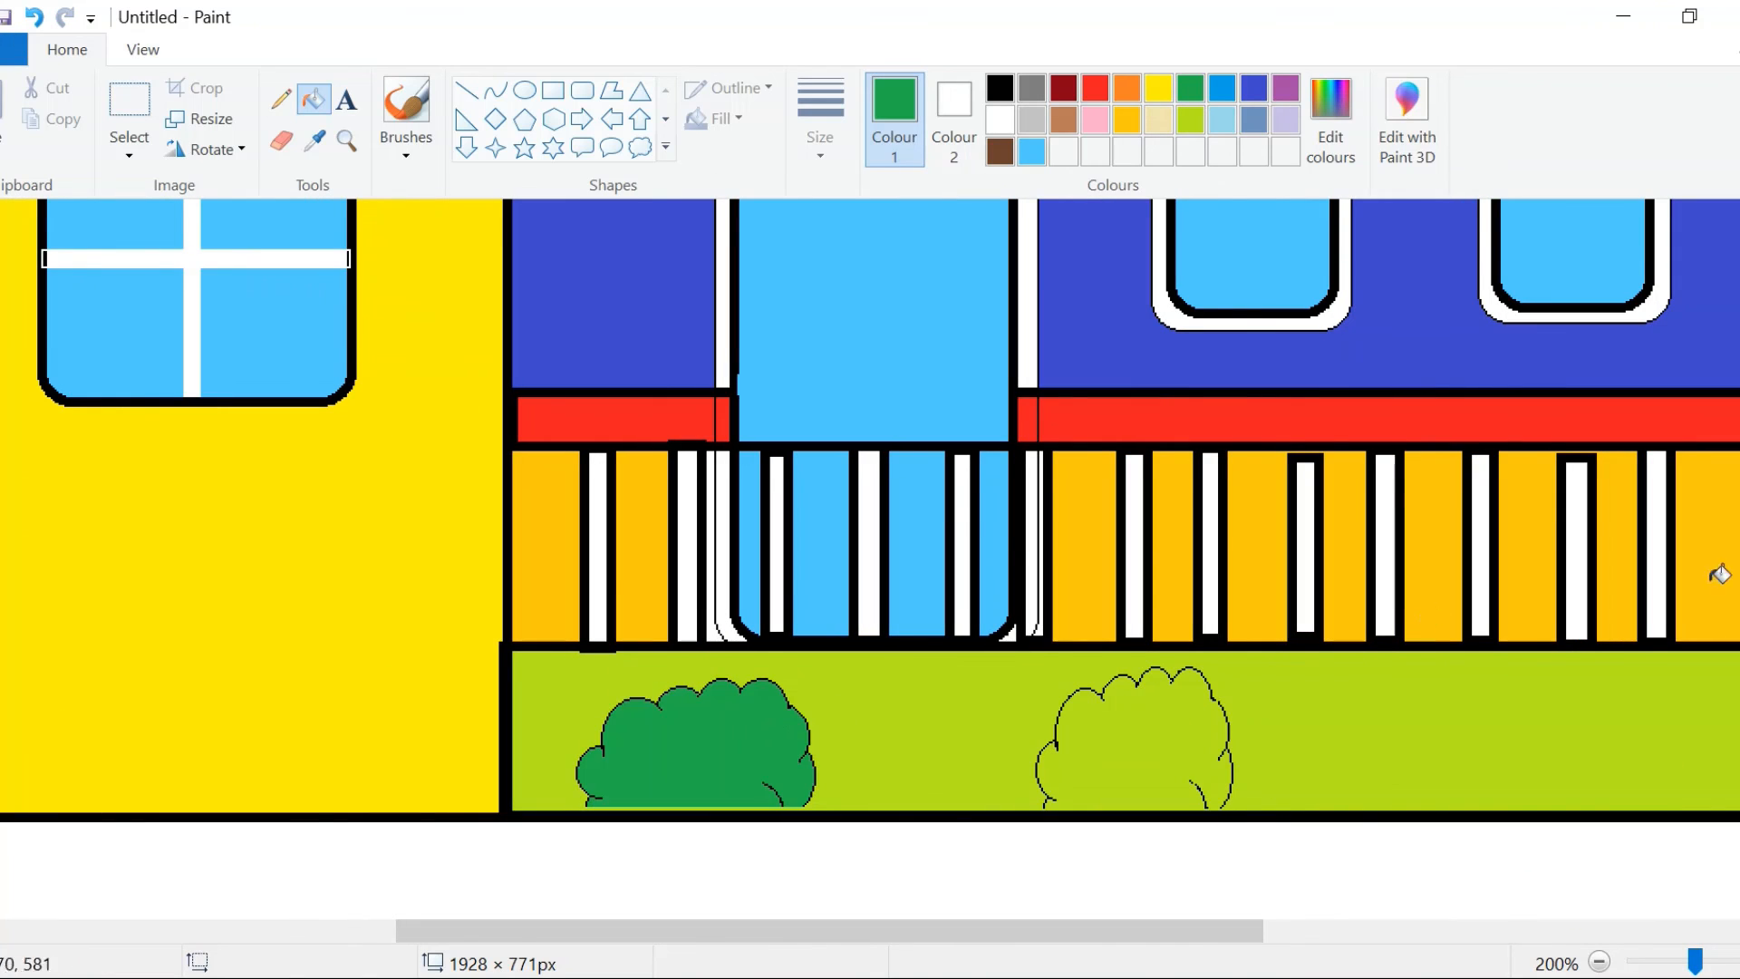
pyautogui.hotkey('ctrl', 'pagedown')
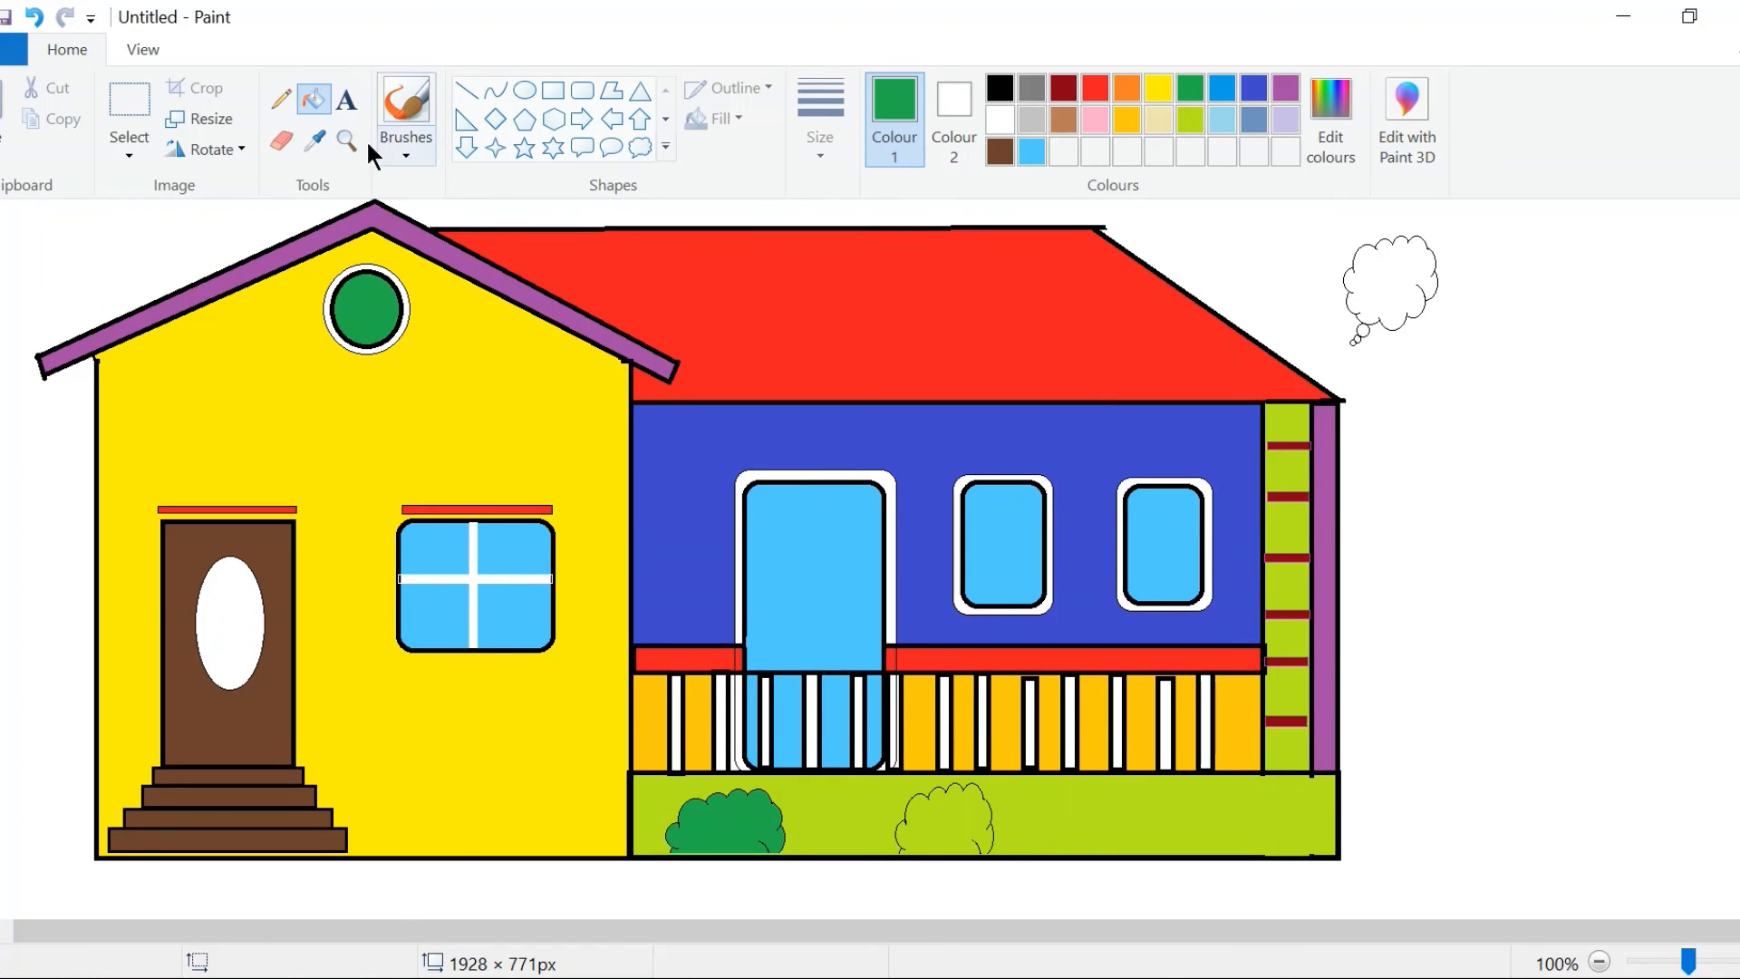
# Cover the second bush with the upper part of the spare cloud and fill its white background with lime
pyautogui.click(128, 117)
pyautogui.moveTo(1314, 227)
pyautogui.mouseDown()
pyautogui.moveTo(1468, 307)
pyautogui.moveTo(964, 829)
pyautogui.mouseUp()
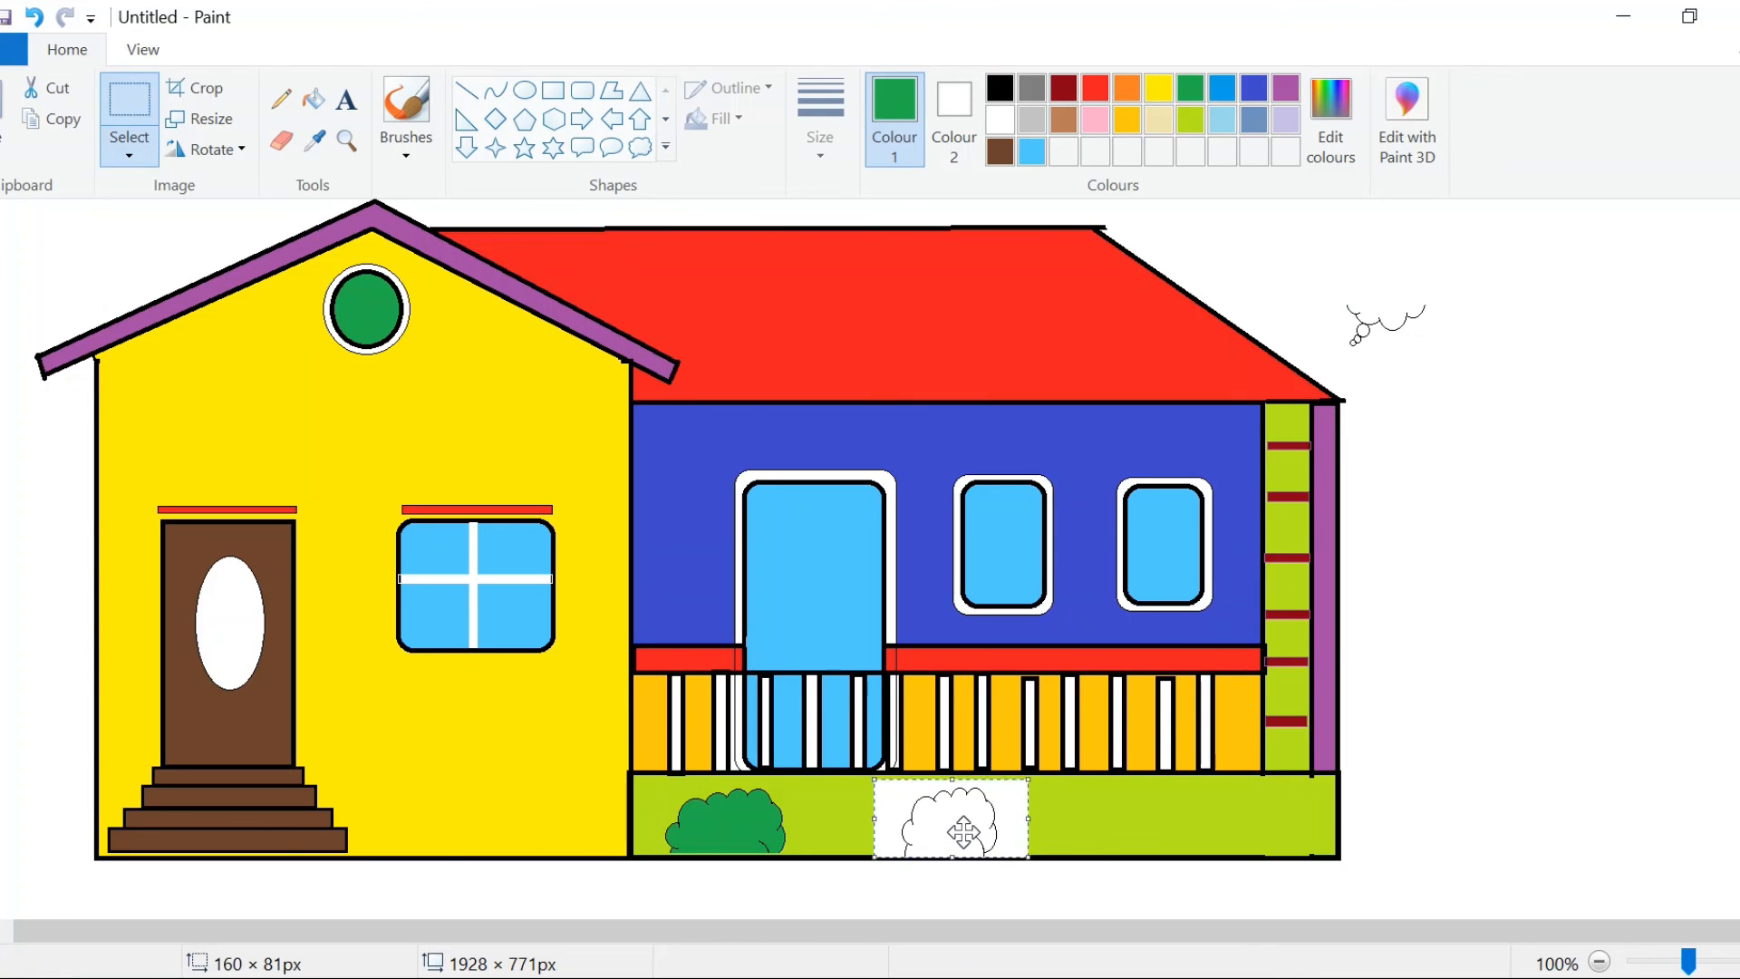
pyautogui.click(312, 100)
pyautogui.click(1190, 119)
pyautogui.click(1020, 793)
# Fill the second bush with green and delete the spare cloud's leftover outline beside the roof
pyautogui.click(1197, 91)
pyautogui.click(961, 825)
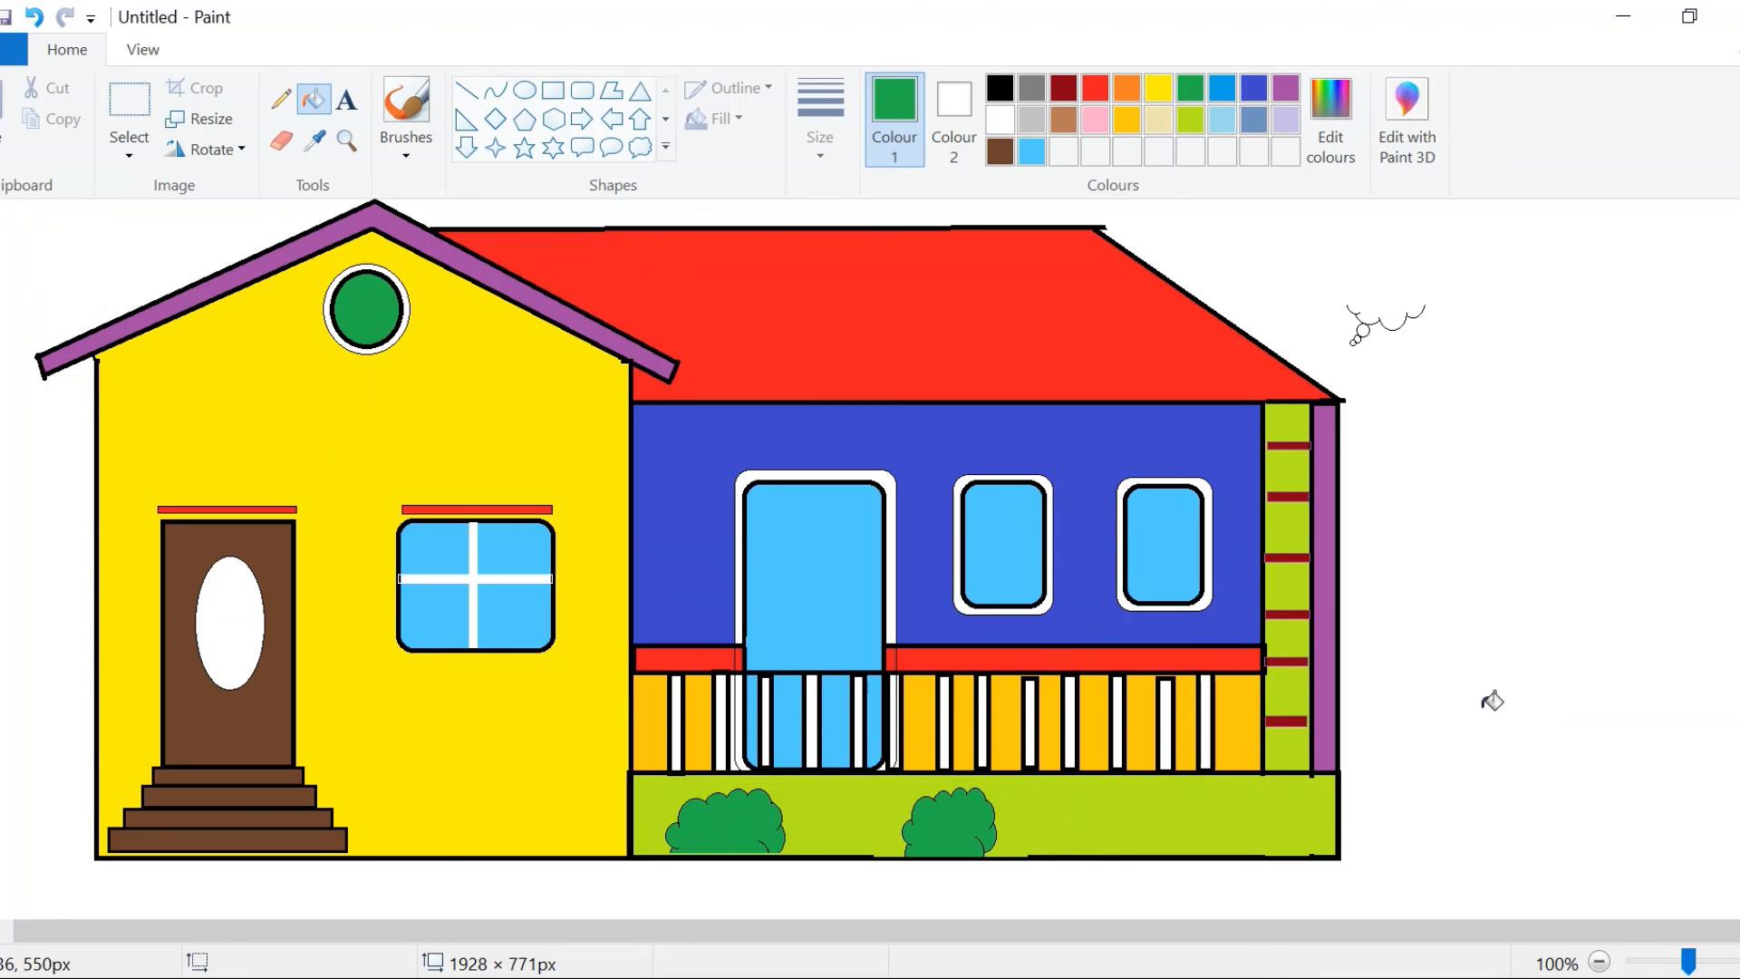
pyautogui.moveTo(1243, 932); pyautogui.dragTo(1199, 931)
pyautogui.click(129, 102)
pyautogui.moveTo(1363, 293)
pyautogui.mouseDown()
pyautogui.moveTo(1426, 403)
pyautogui.moveTo(1525, 390)
pyautogui.mouseUp()
pyautogui.press('Delete')
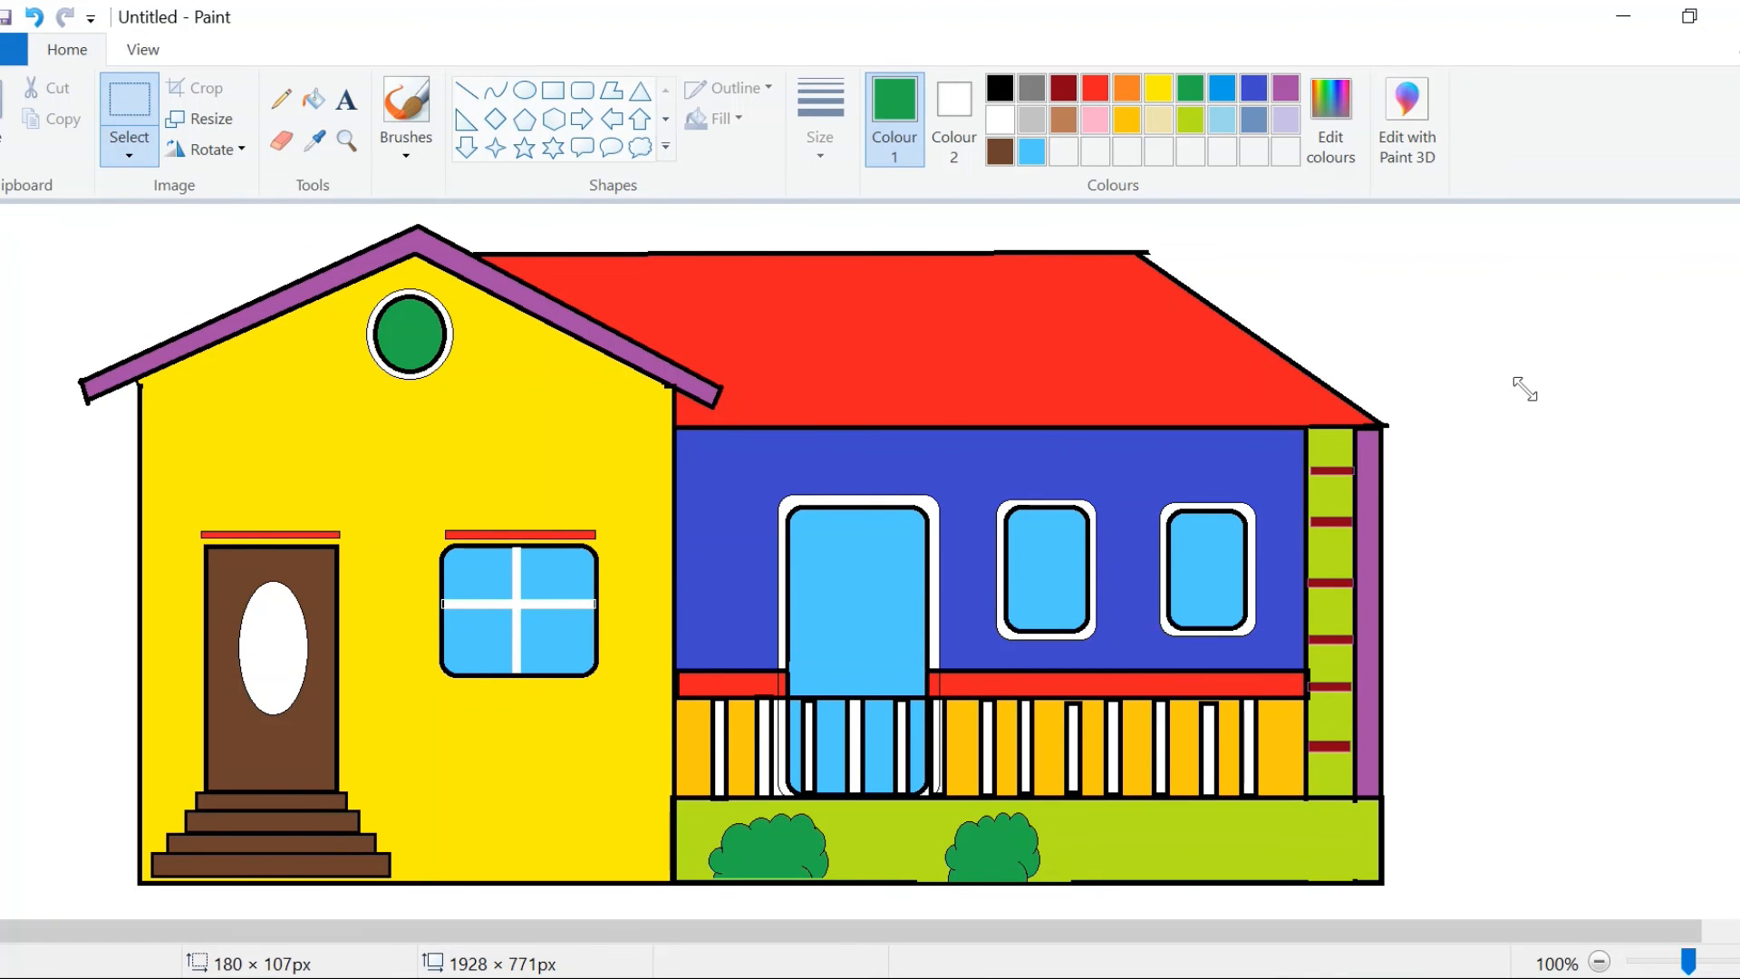